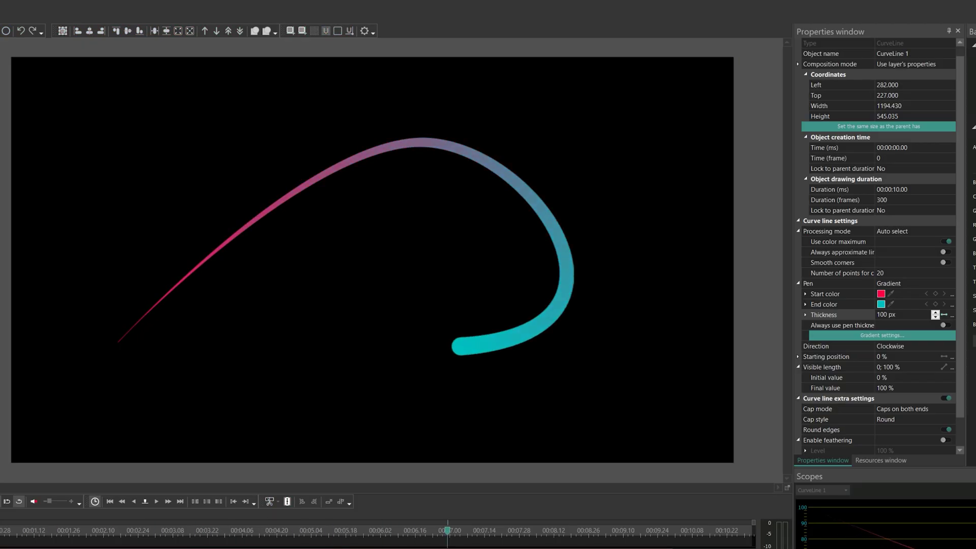
Step: Enable feathering on the gradient curve and edit its feathering level
{"action": "scroll", "coordinate": [916, 356], "scroll_direction": "down", "scroll_amount": 1}
{"action": "left_click", "coordinate": [947, 409]}
{"action": "left_click", "coordinate": [869, 422]}
{"action": "scroll", "coordinate": [870, 429], "scroll_direction": "down", "scroll_amount": 2}
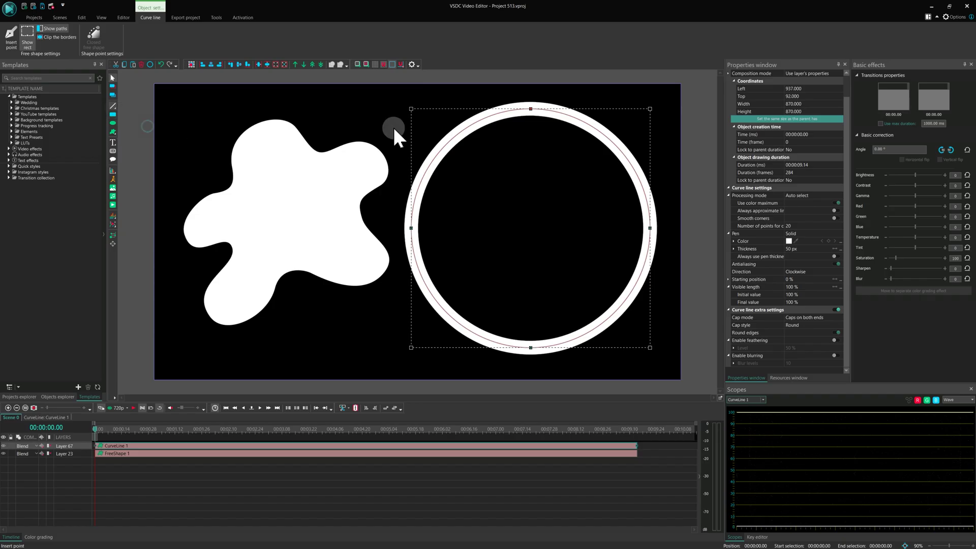
Step: Show the shapes' path points, shrink the GPS route overlay, and apply the Blue, Yellow, Pink gradient preset
{"action": "left_click", "coordinate": [395, 130]}
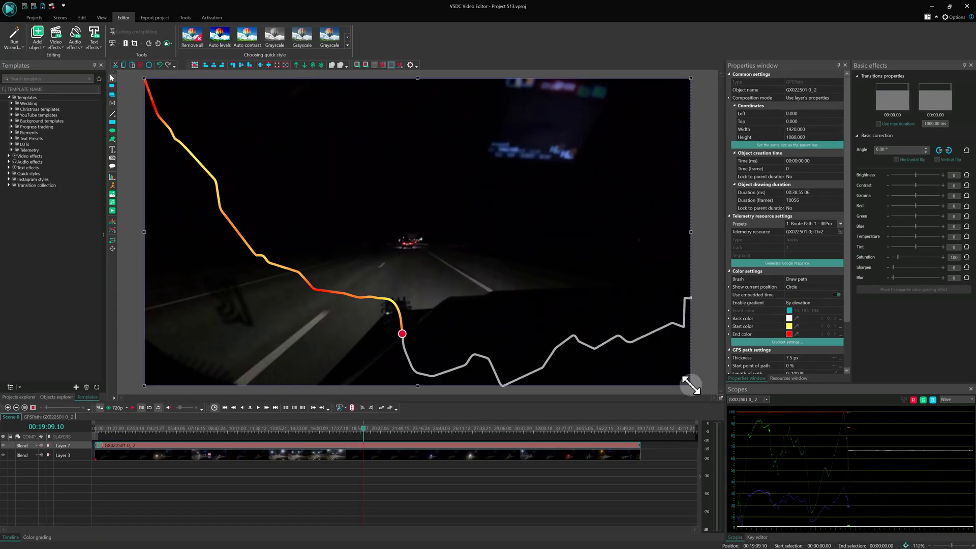
{"action": "left_click_drag", "start_coordinate": [691, 385], "coordinate": [290, 210]}
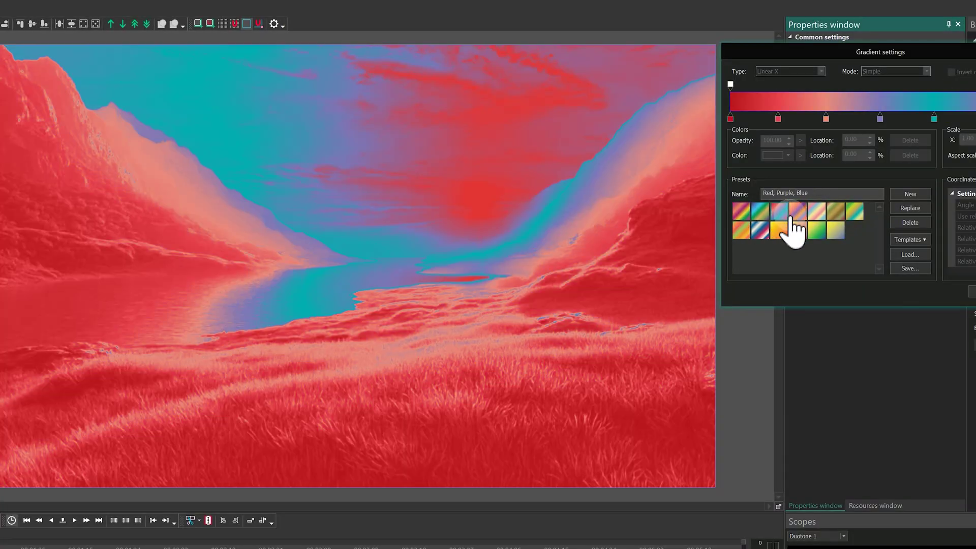
{"action": "left_click", "coordinate": [789, 212]}
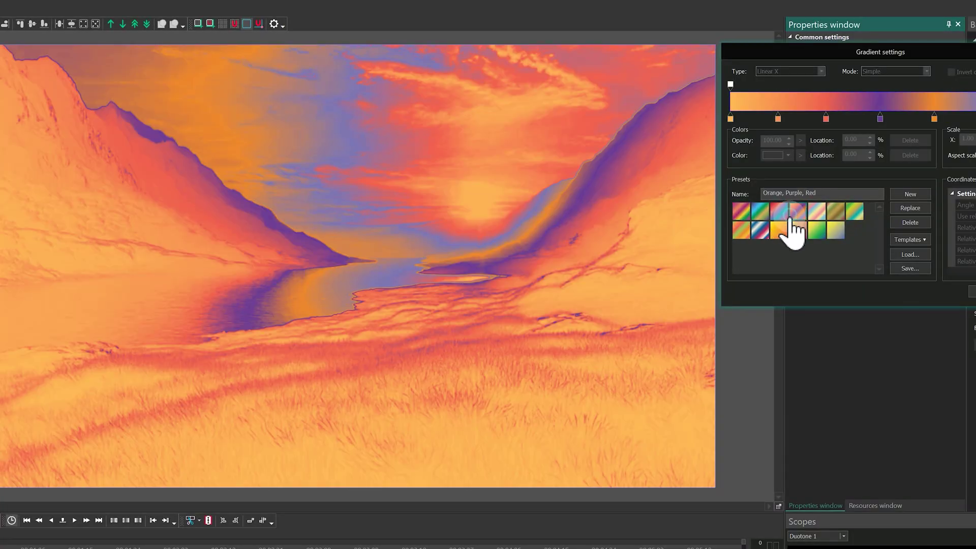
{"action": "left_click", "coordinate": [832, 212]}
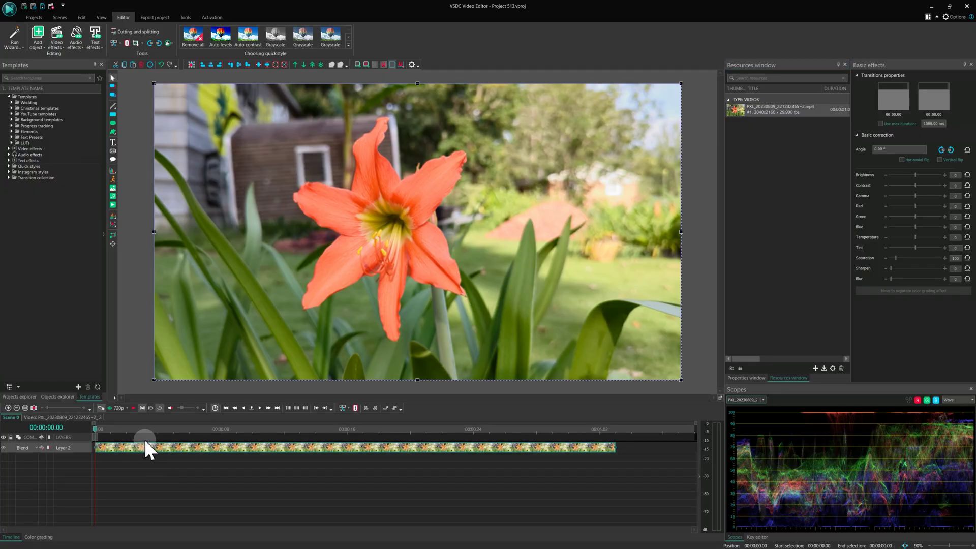
Step: In the clip's Properties, expand Video and HDR mode, then select the Color profile setting
{"action": "left_click", "coordinate": [745, 378]}
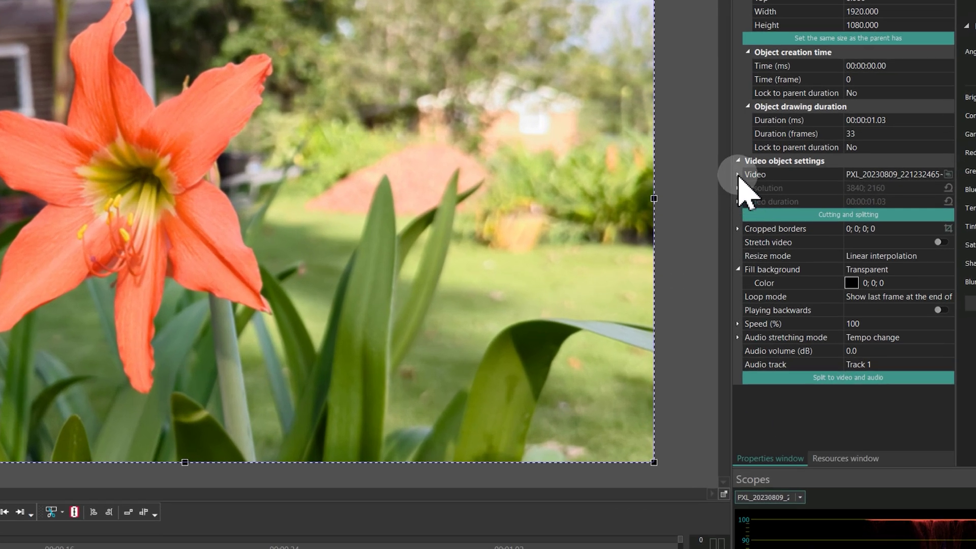
{"action": "left_click", "coordinate": [738, 174]}
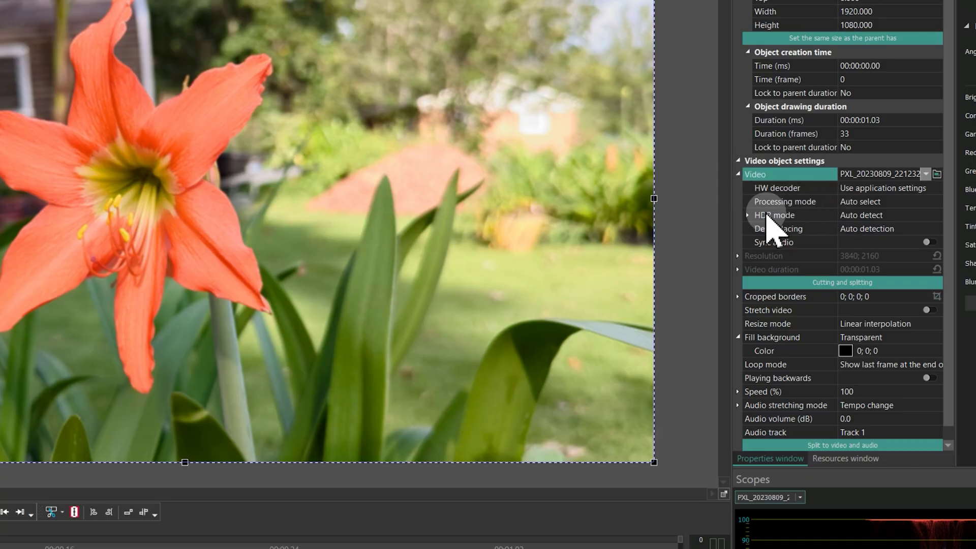
{"action": "left_click", "coordinate": [747, 215]}
{"action": "left_click", "coordinate": [924, 224]}
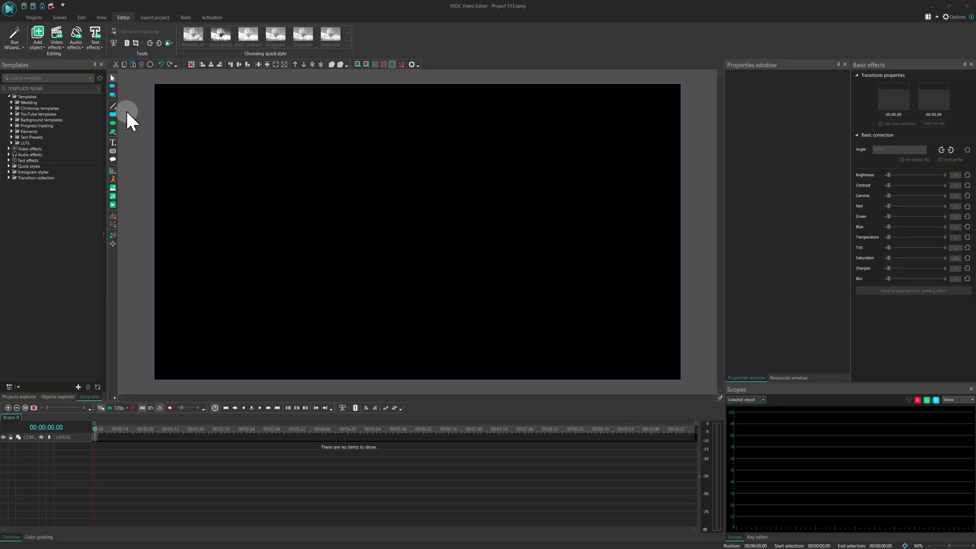
Step: Choose the Curve line tool, accept the position settings, and start a curve bending upward from the lower left
{"action": "left_click", "coordinate": [113, 106]}
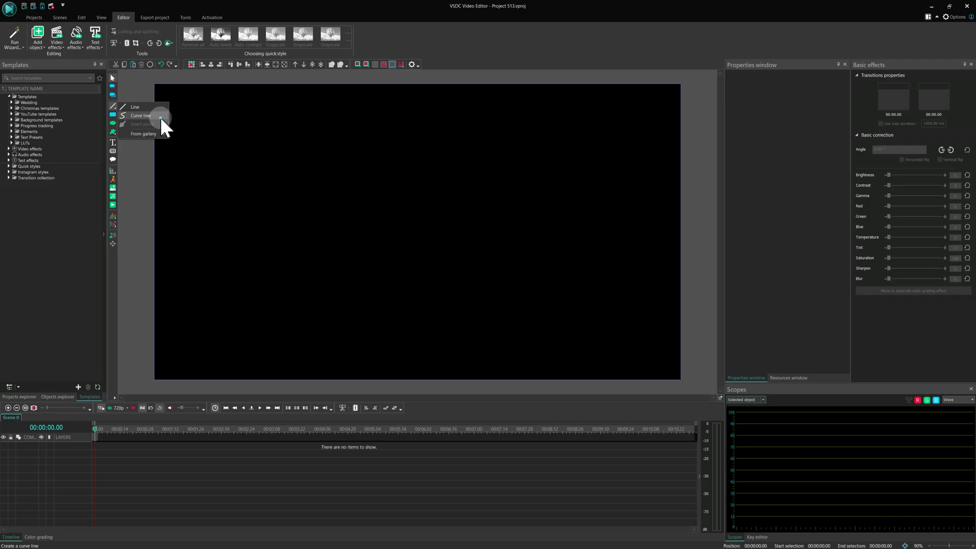
{"action": "left_click", "coordinate": [339, 172]}
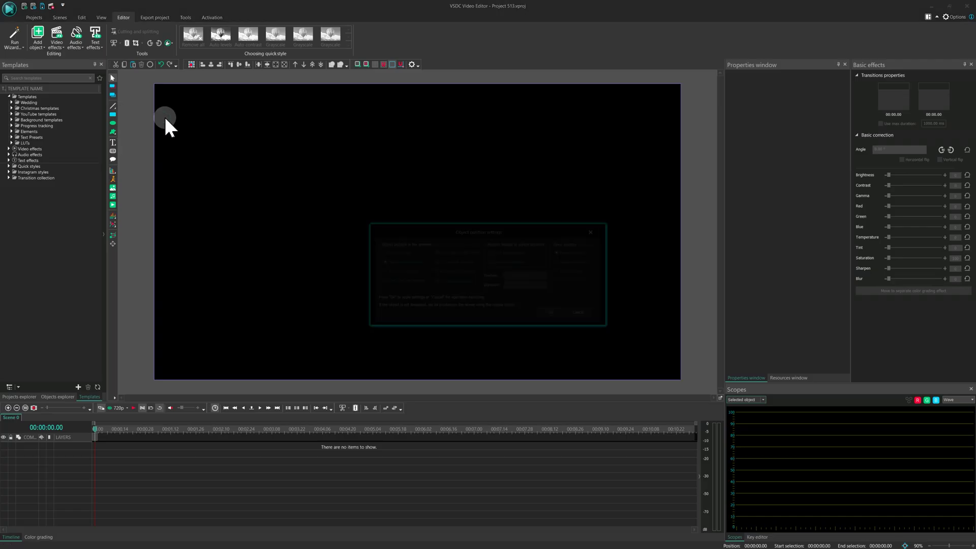
{"action": "key", "text": "Return"}
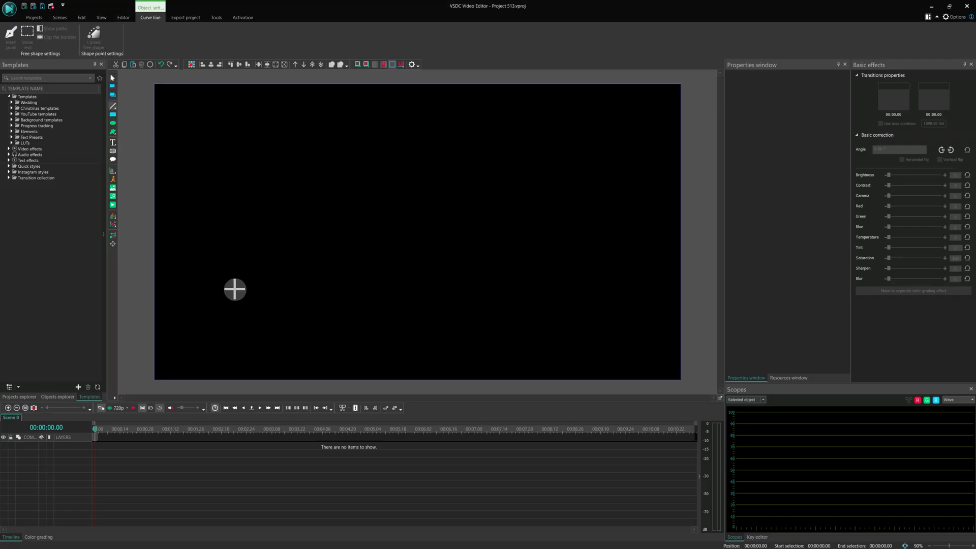
{"action": "left_click", "coordinate": [231, 290]}
{"action": "left_click_drag", "start_coordinate": [454, 146], "coordinate": [502, 149]}
Step: Carry the curve around to the right, finish it with an inner loop, and enable its extra settings
{"action": "left_click_drag", "start_coordinate": [463, 295], "coordinate": [384, 283]}
{"action": "left_click_drag", "start_coordinate": [463, 219], "coordinate": [557, 220]}
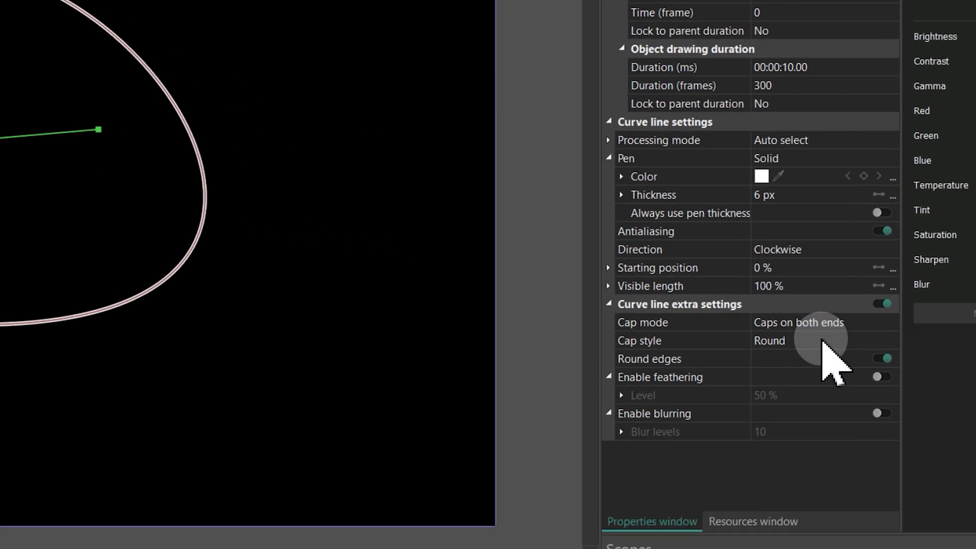
{"action": "left_click", "coordinate": [845, 287]}
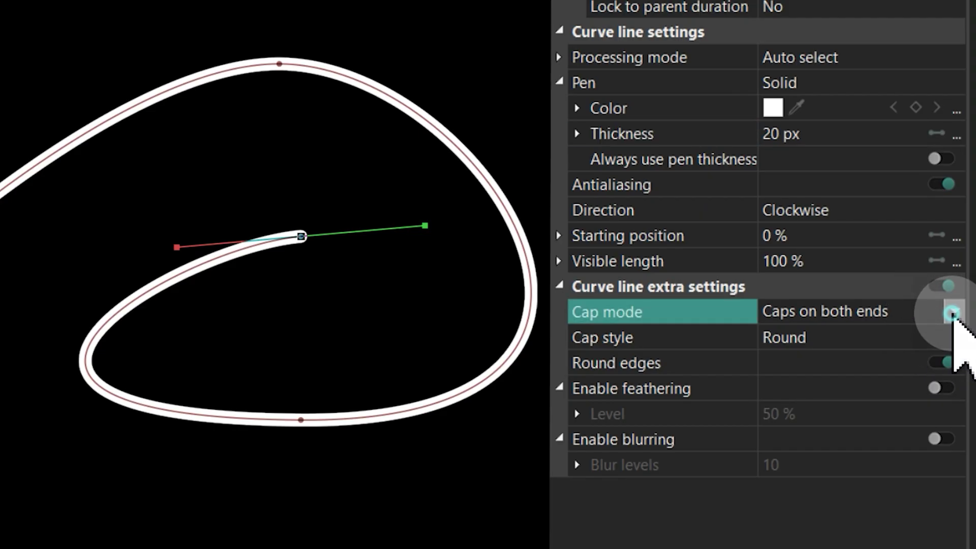
Step: Put caps on both ends of the curve with the Round cap style
{"action": "left_click", "coordinate": [954, 312]}
{"action": "left_click", "coordinate": [857, 362]}
{"action": "key", "text": "ctrl+z"}
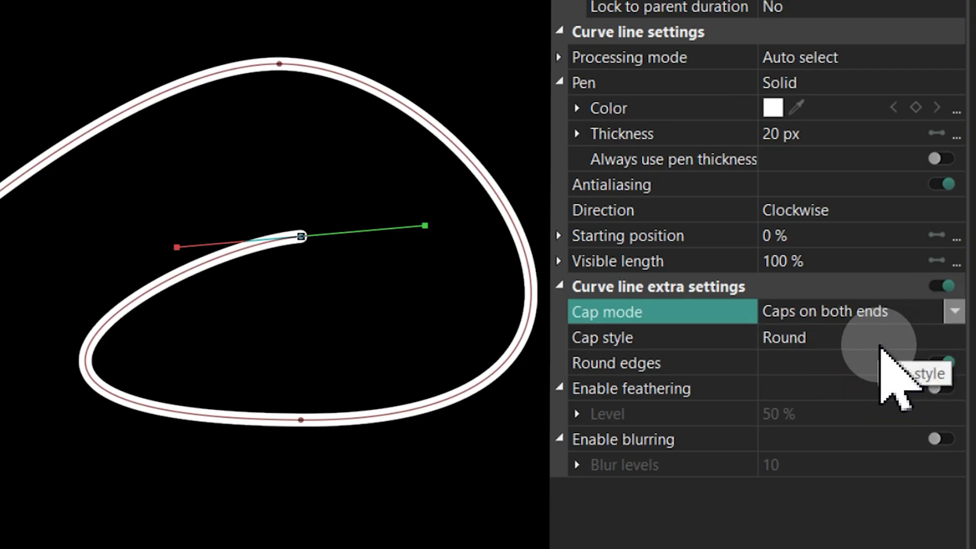
{"action": "left_click", "coordinate": [895, 339]}
{"action": "left_click", "coordinate": [951, 338]}
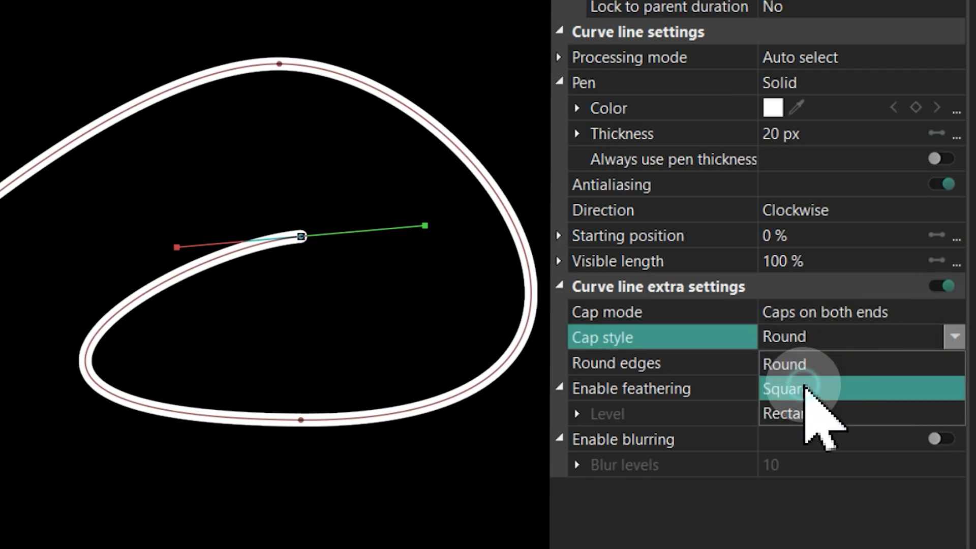
{"action": "left_click", "coordinate": [806, 390]}
{"action": "left_click", "coordinate": [955, 336]}
{"action": "left_click", "coordinate": [817, 359]}
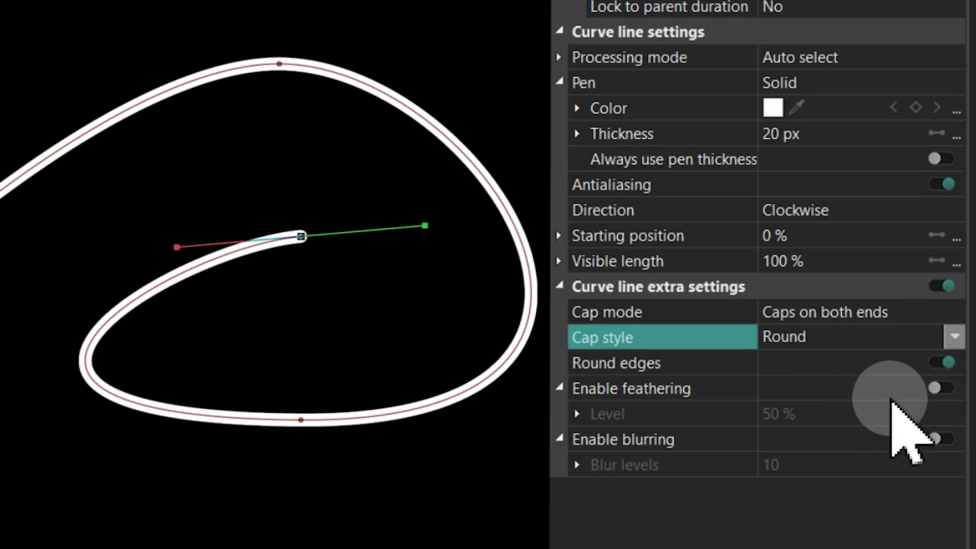
Step: Turn on feathering at 100% level and enable blurring on the curve
{"action": "left_click", "coordinate": [945, 392]}
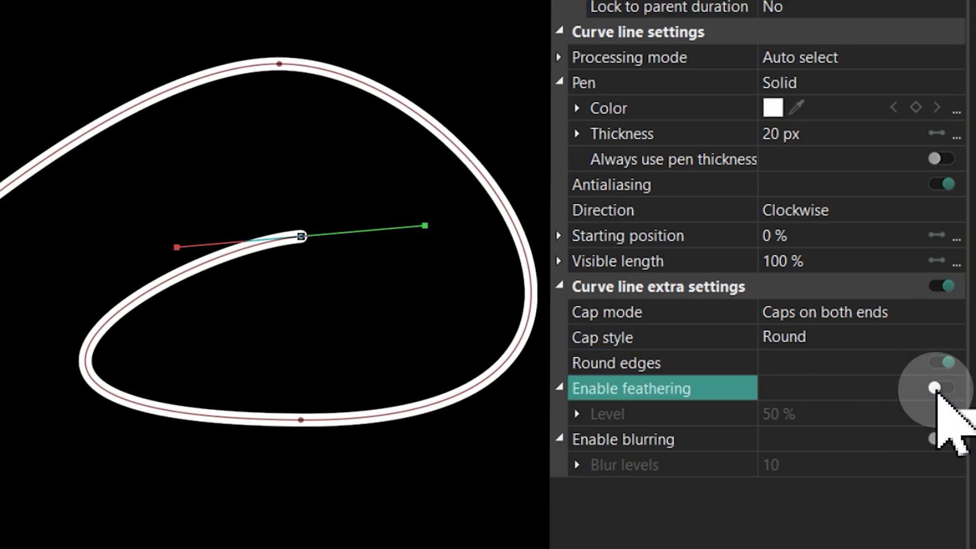
{"action": "left_click", "coordinate": [945, 392]}
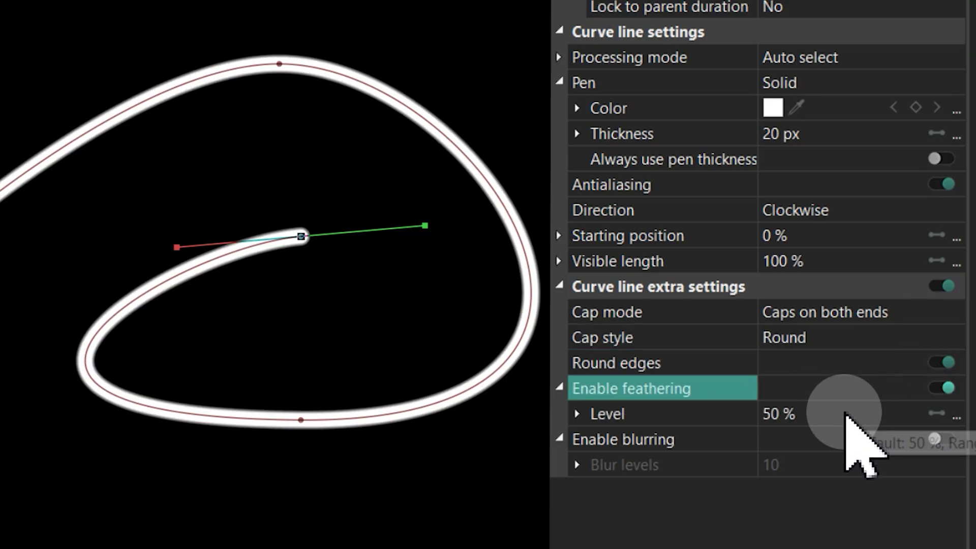
{"action": "left_click", "coordinate": [712, 413]}
{"action": "type", "text": "100"}
{"action": "key", "text": "Return"}
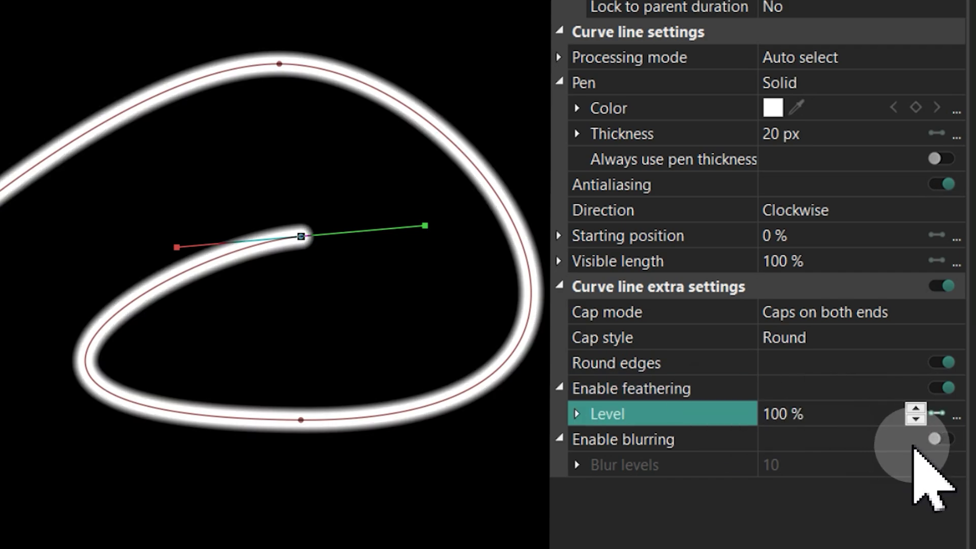
{"action": "left_click", "coordinate": [942, 439]}
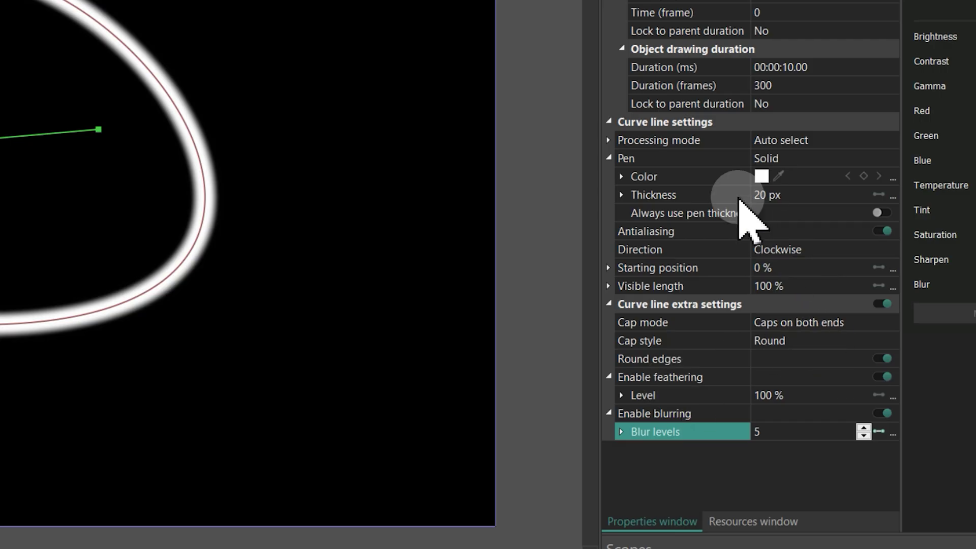
Step: Under Processing mode, leave Always approximate lines off and check Use color maximum
{"action": "left_click", "coordinate": [608, 141]}
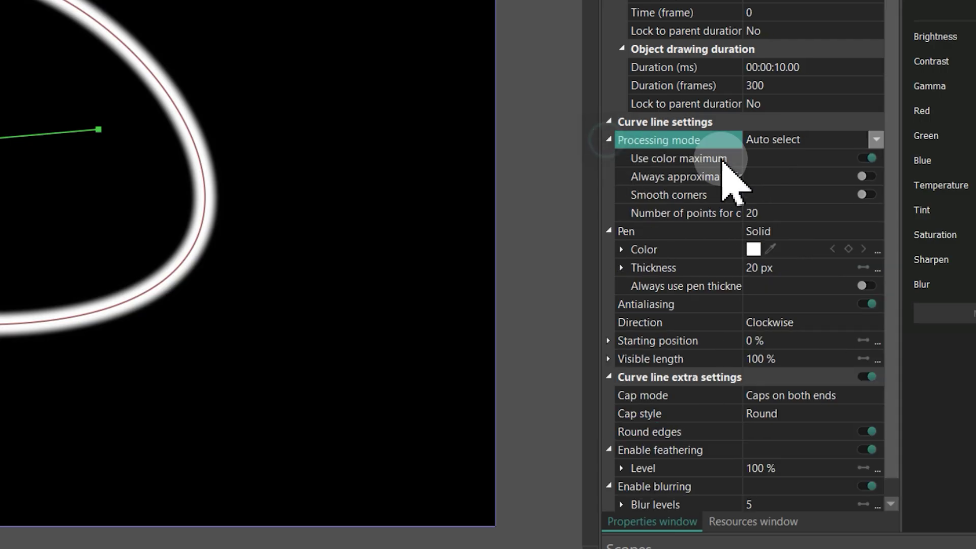
{"action": "left_click", "coordinate": [868, 178]}
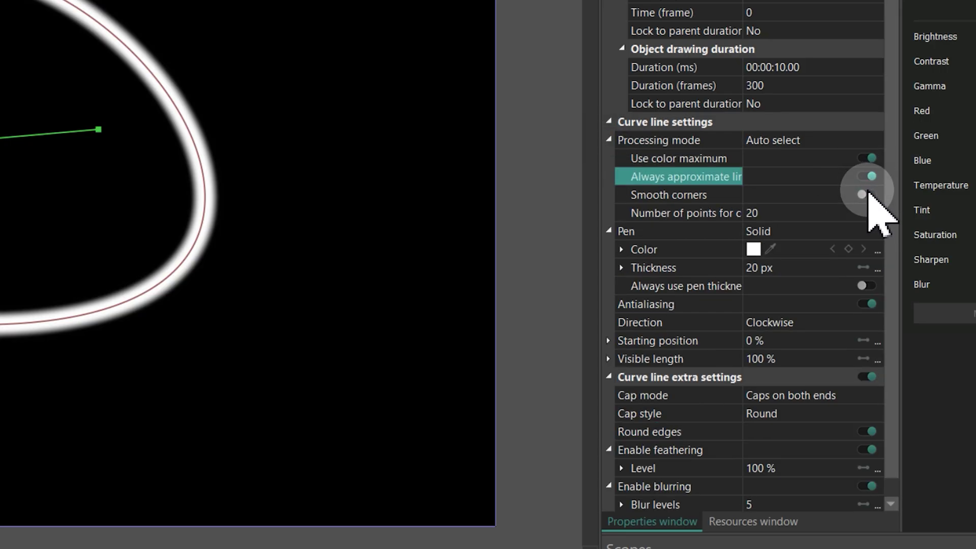
{"action": "left_click", "coordinate": [867, 195]}
{"action": "left_click", "coordinate": [868, 176]}
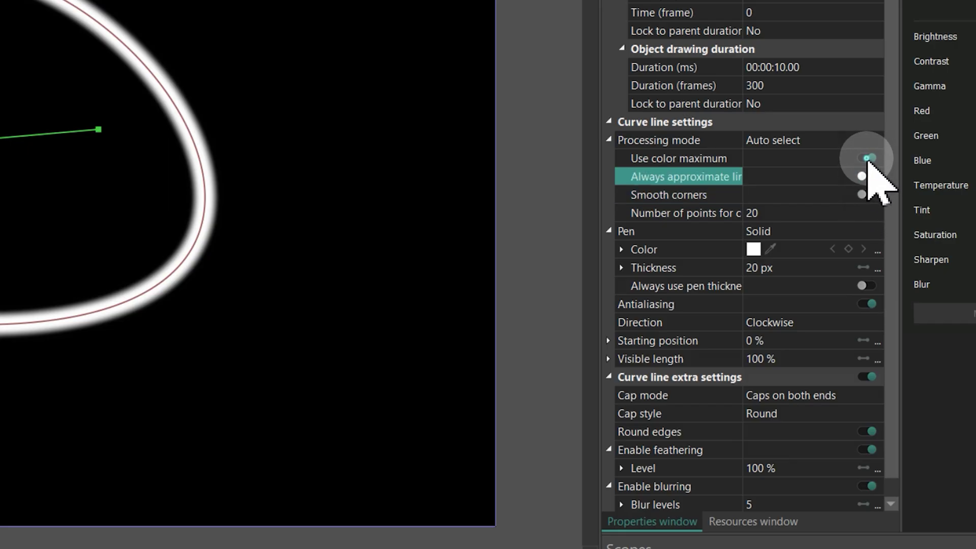
{"action": "left_click", "coordinate": [868, 159]}
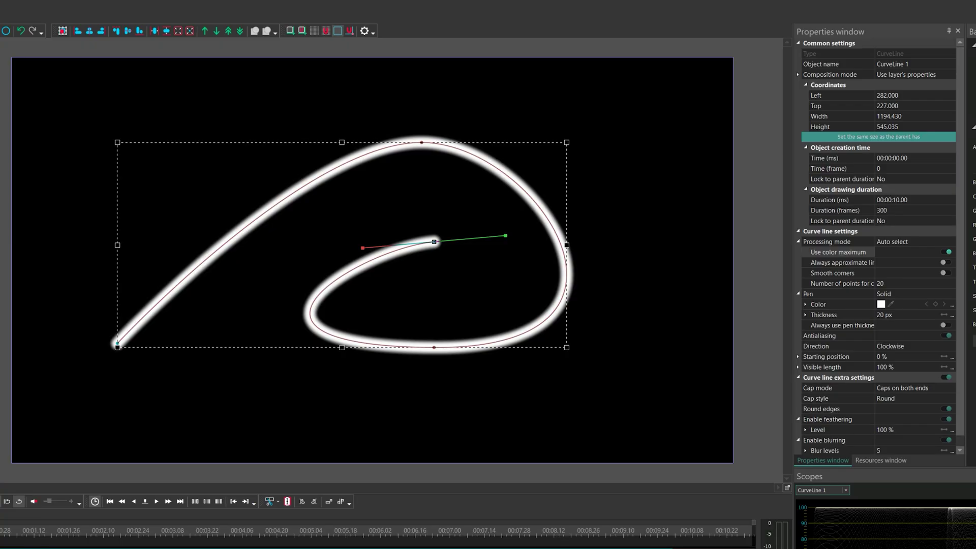
Step: Enable thickness control on the curve's starting point and taper it to 0 thickness
{"action": "left_click", "coordinate": [116, 330], "text": "ctrl"}
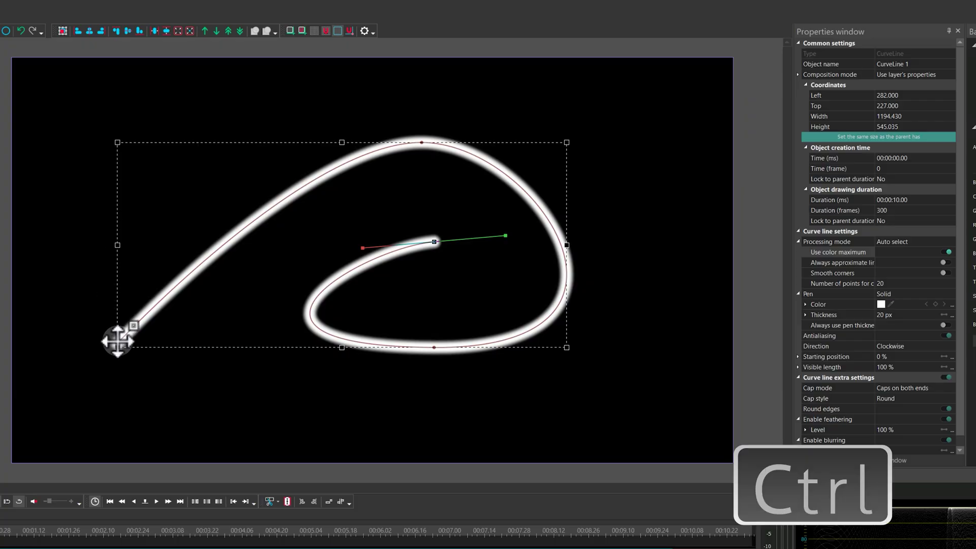
{"action": "left_click", "coordinate": [117, 343], "text": "ctrl"}
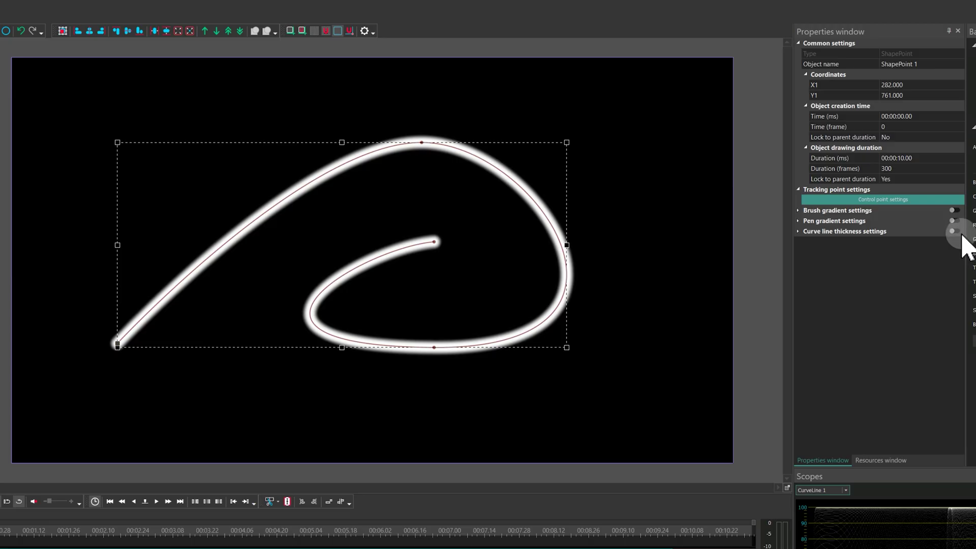
{"action": "left_click", "coordinate": [955, 232]}
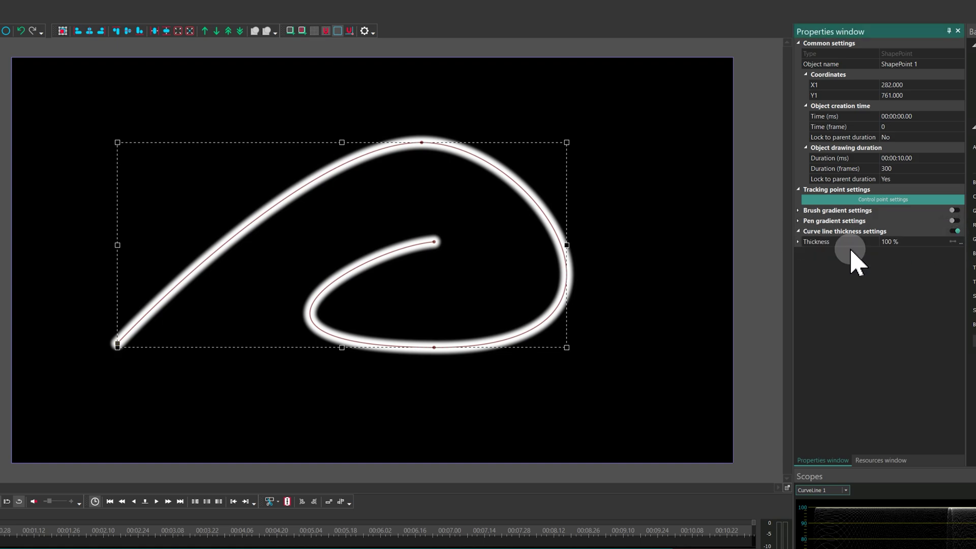
{"action": "left_click", "coordinate": [800, 243]}
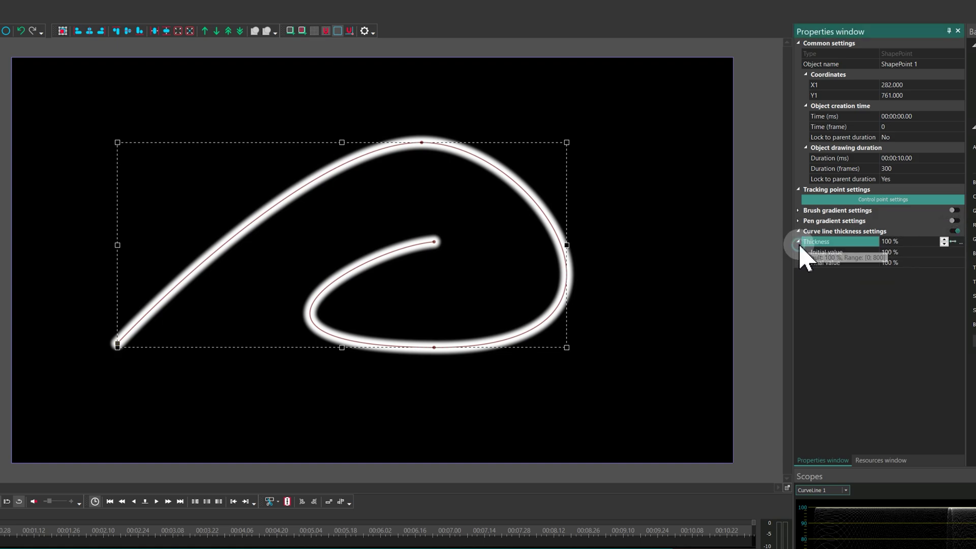
{"action": "left_click", "coordinate": [894, 242]}
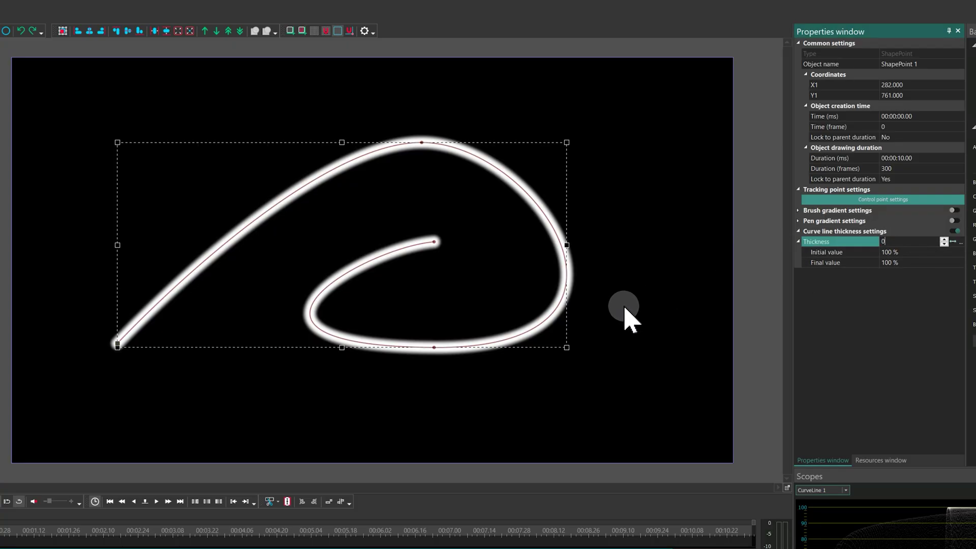
{"action": "type", "text": "0"}
{"action": "key", "text": "Return"}
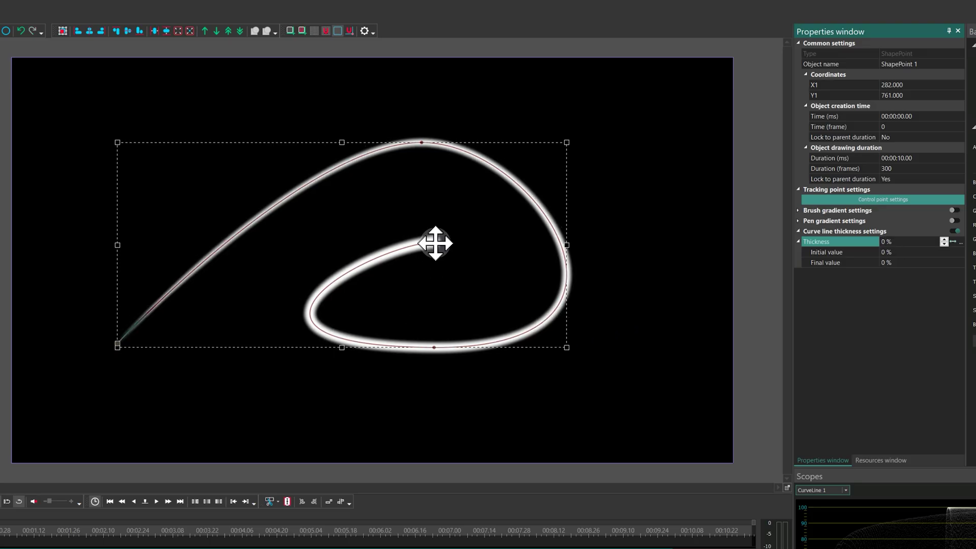
Step: Set the curve's end point thickness to 200%
{"action": "left_click", "coordinate": [435, 242]}
{"action": "left_click", "coordinate": [911, 242]}
{"action": "type", "text": "2"}
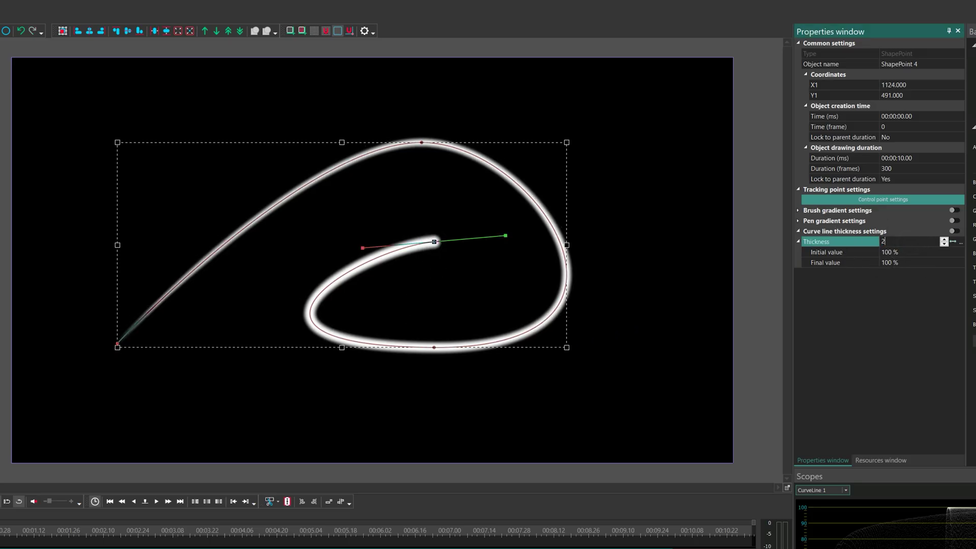
{"action": "type", "text": "00"}
{"action": "key", "text": "Return"}
Step: Set the bottom point's thickness to 50% and enable brush gradient for the point
{"action": "left_click", "coordinate": [484, 305]}
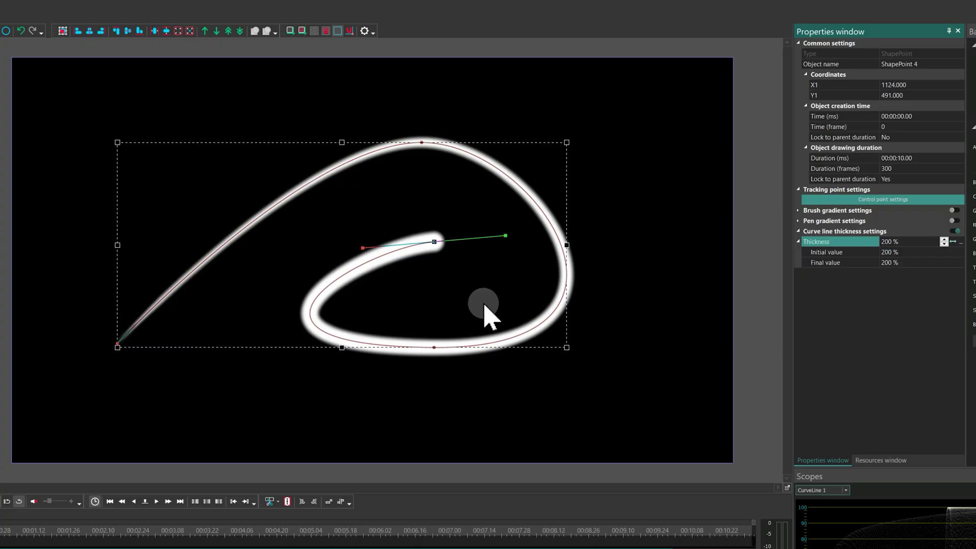
{"action": "left_click", "coordinate": [434, 347]}
{"action": "left_click", "coordinate": [910, 241]}
{"action": "left_click", "coordinate": [835, 242]}
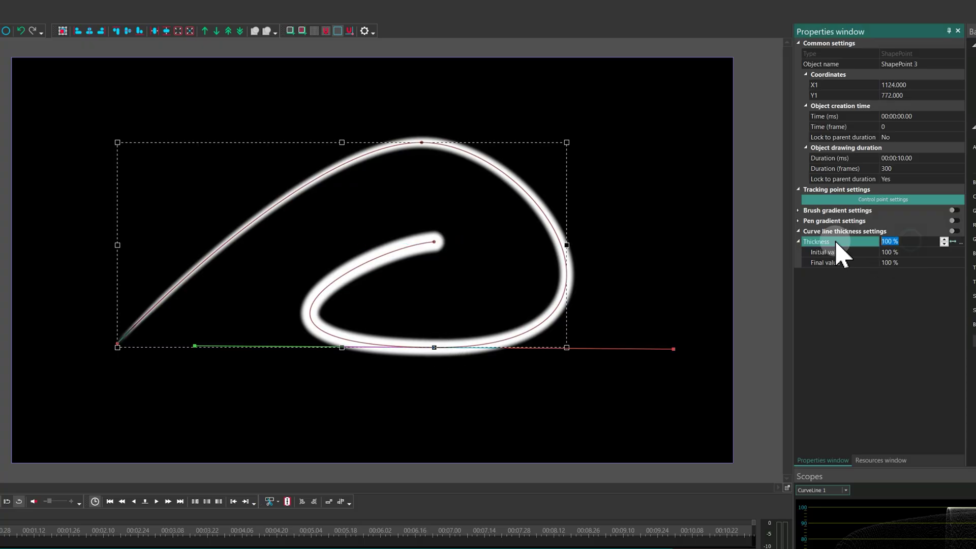
{"action": "key", "text": "Return"}
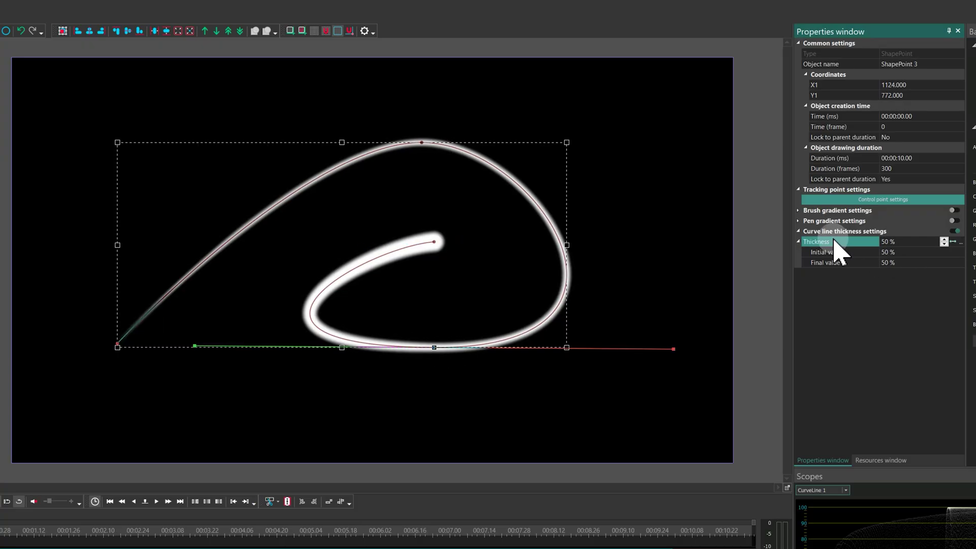
{"action": "left_click", "coordinate": [955, 231]}
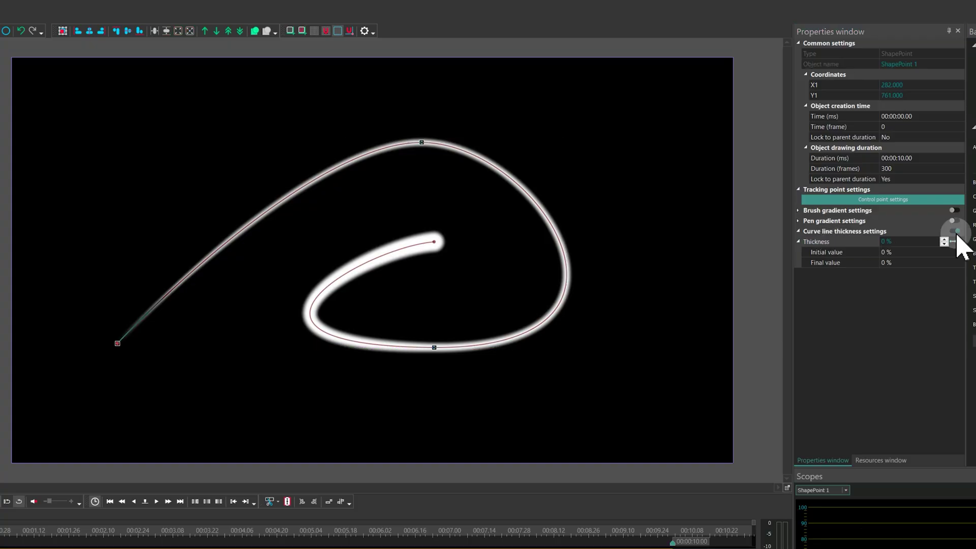
{"action": "left_click", "coordinate": [957, 210]}
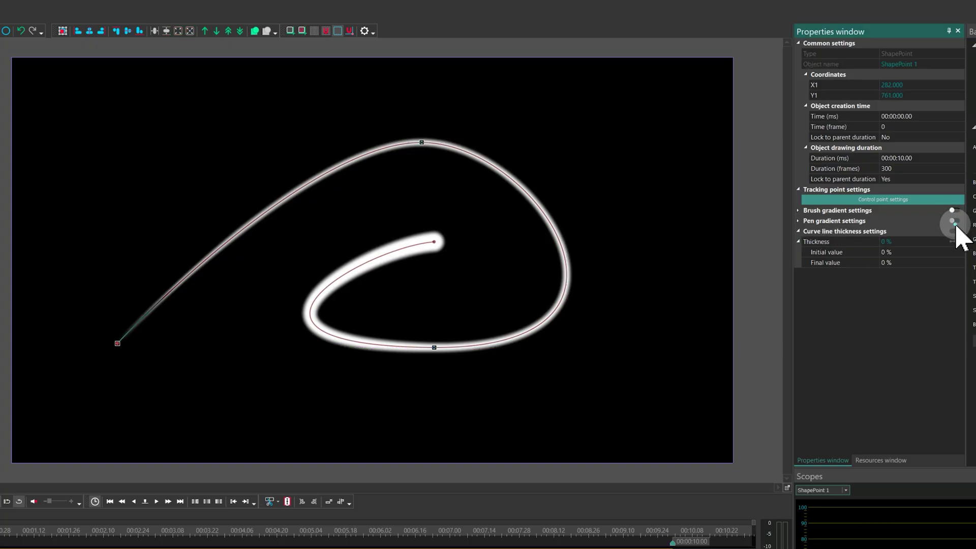
Step: Set the whole curve's Visible length initial value to 0%
{"action": "left_click", "coordinate": [847, 341]}
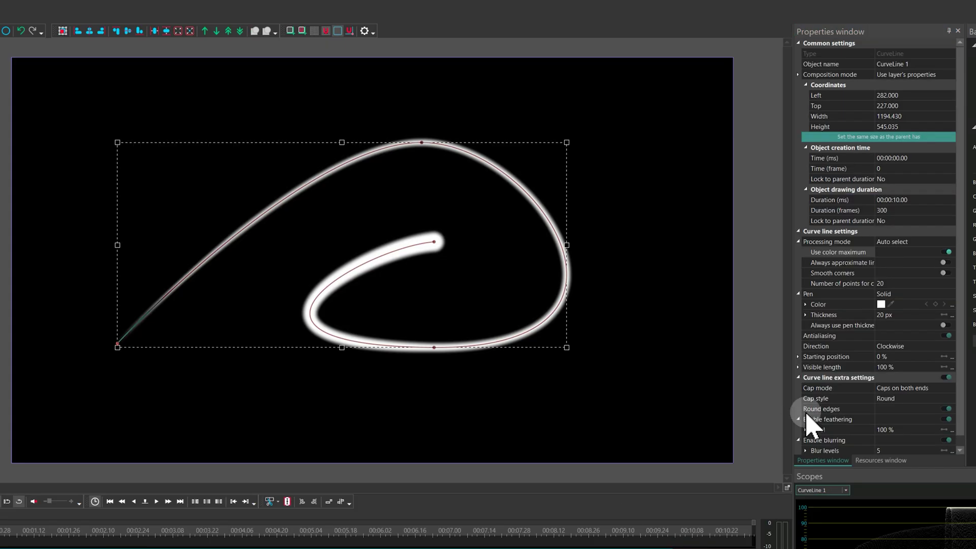
{"action": "left_click", "coordinate": [806, 368]}
{"action": "left_click", "coordinate": [899, 378]}
{"action": "type", "text": "0"}
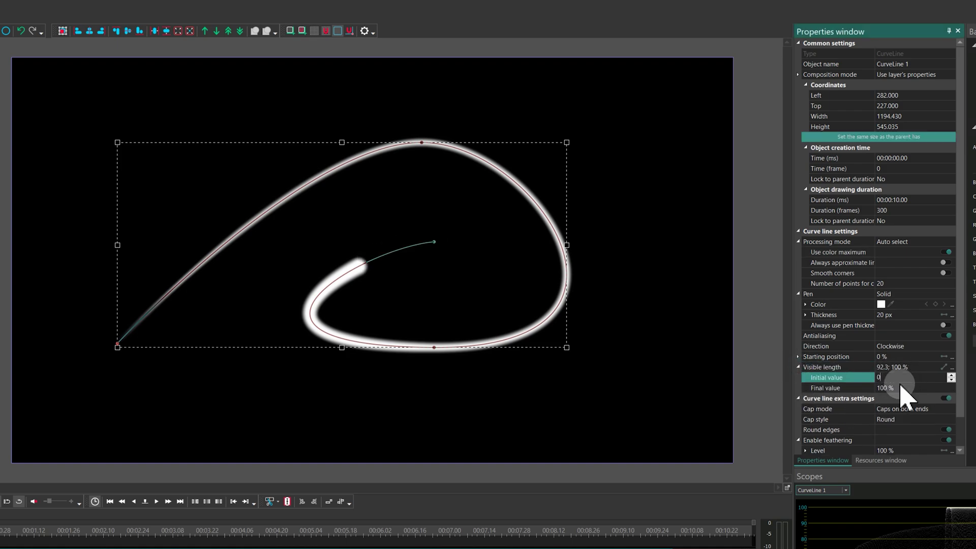
{"action": "key", "text": "Return"}
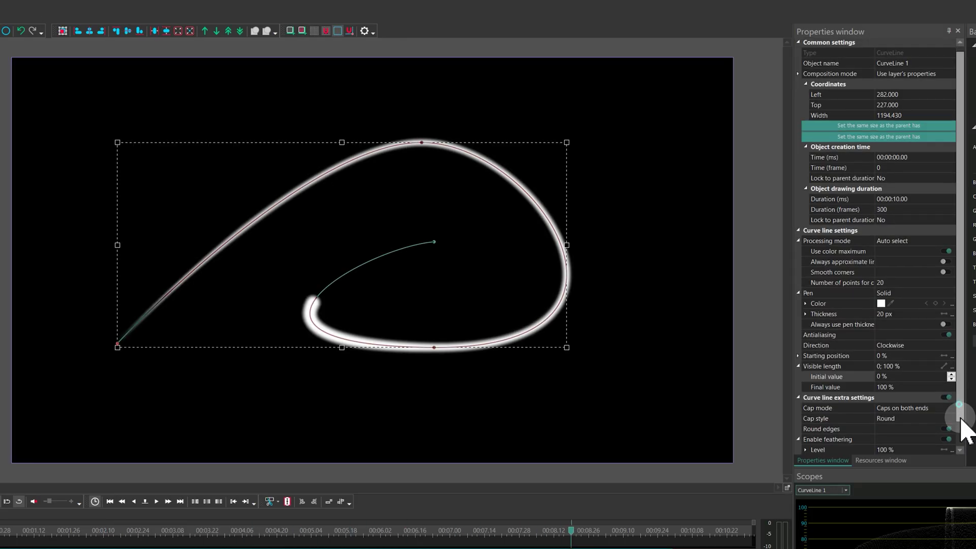
Step: Switch off feathering and blurring, change the pen from Solid to Gradient, then re-enable feathering
{"action": "scroll", "coordinate": [964, 427], "scroll_direction": "down", "scroll_amount": 2}
{"action": "left_click", "coordinate": [947, 409]}
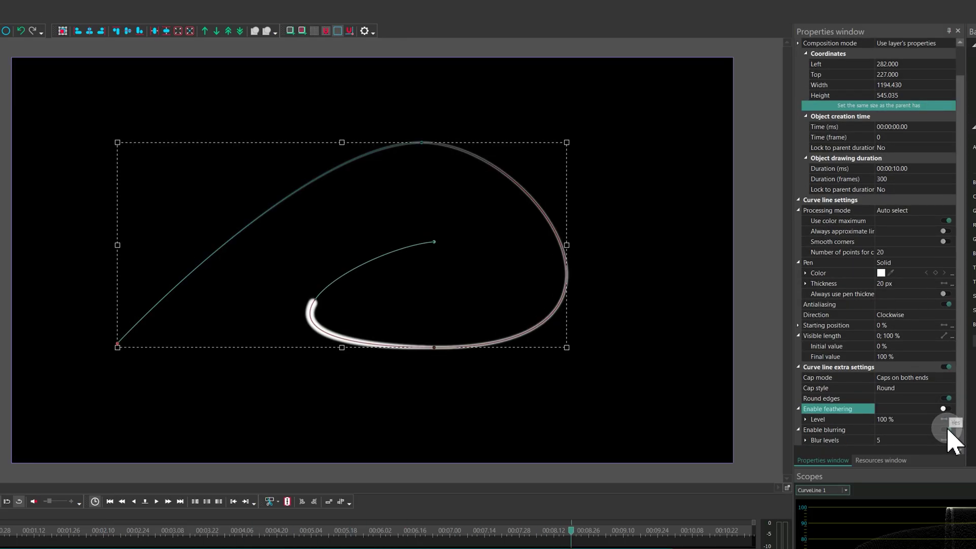
{"action": "left_click", "coordinate": [947, 430]}
{"action": "left_click", "coordinate": [940, 262]}
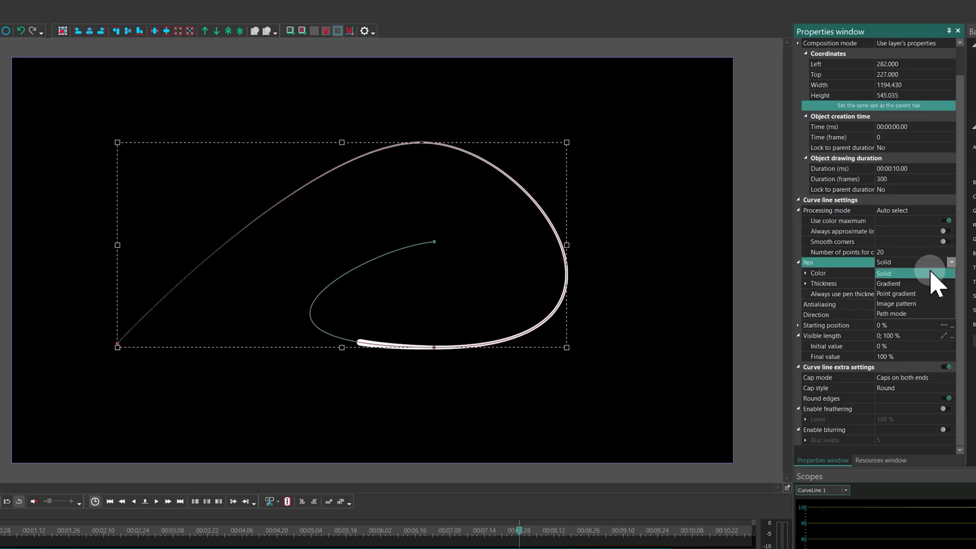
{"action": "left_click", "coordinate": [899, 284]}
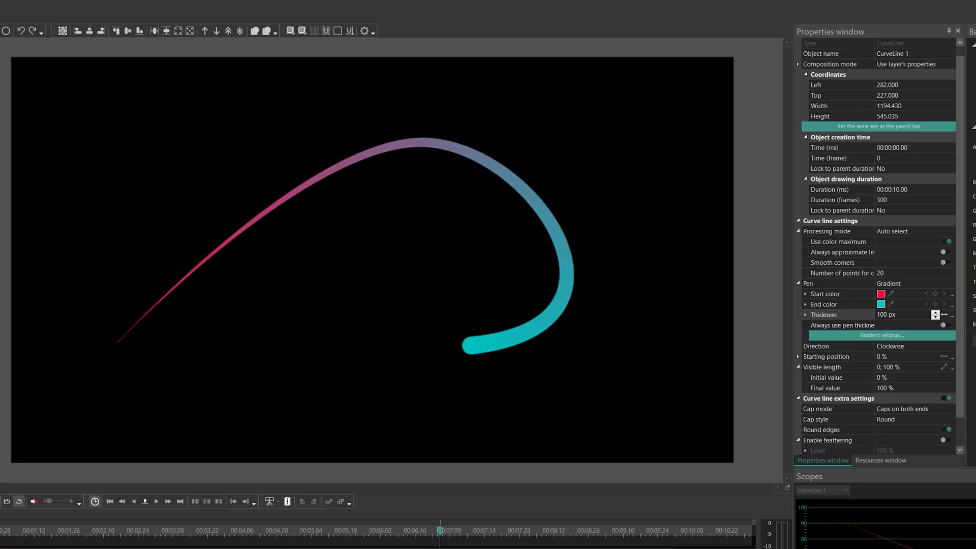
{"action": "scroll", "coordinate": [937, 414], "scroll_direction": "down", "scroll_amount": 1}
{"action": "left_click", "coordinate": [946, 408]}
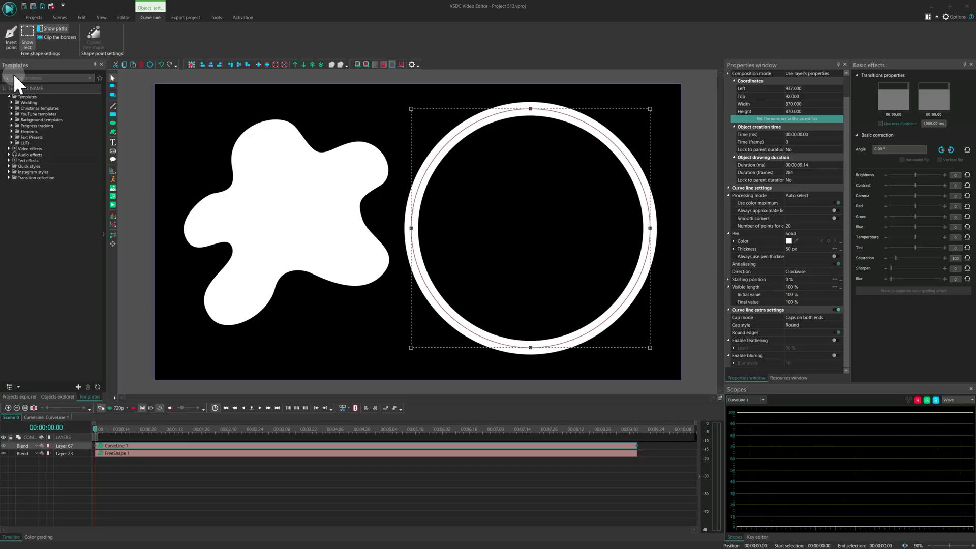
Step: Insert three new points on the circle's path, at the top, upper right and lower right
{"action": "left_click", "coordinate": [114, 107]}
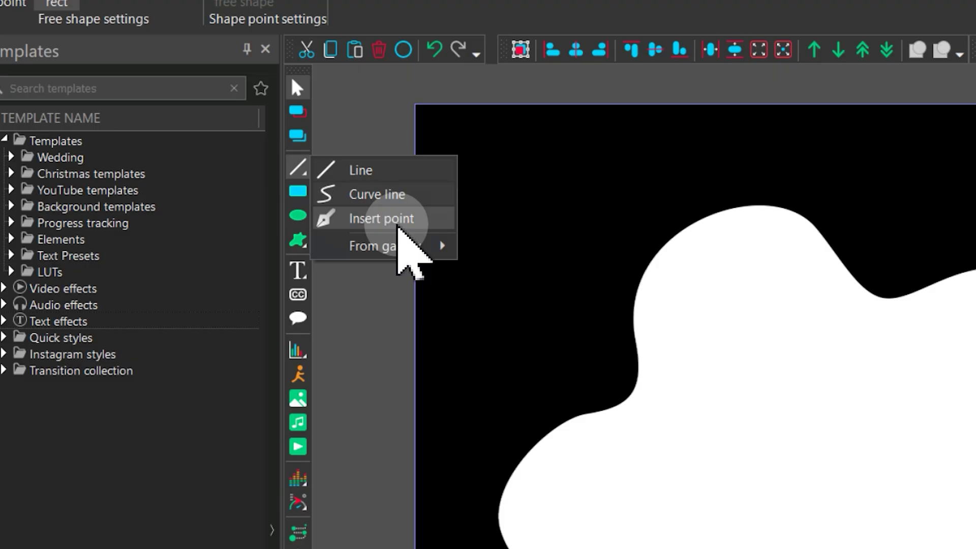
{"action": "left_click", "coordinate": [396, 224]}
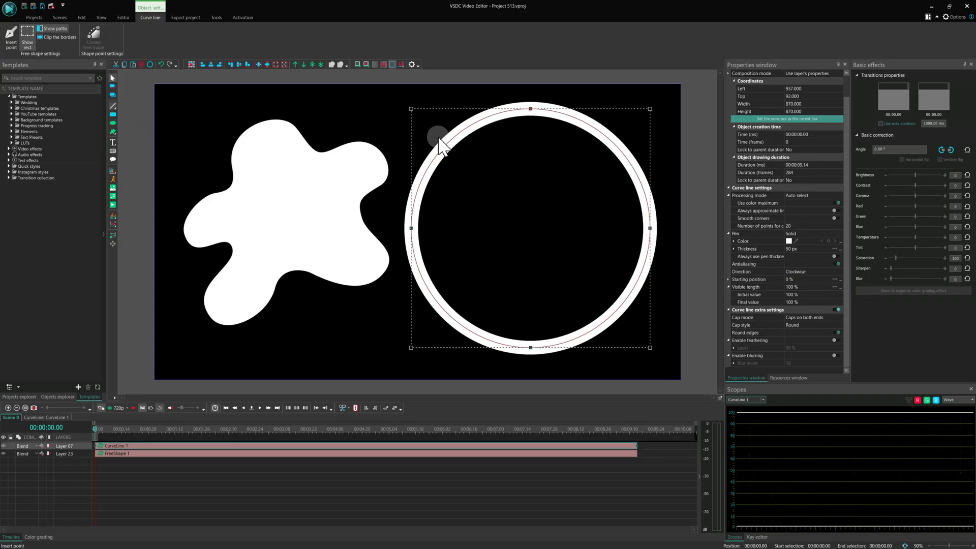
{"action": "left_click", "coordinate": [447, 144]}
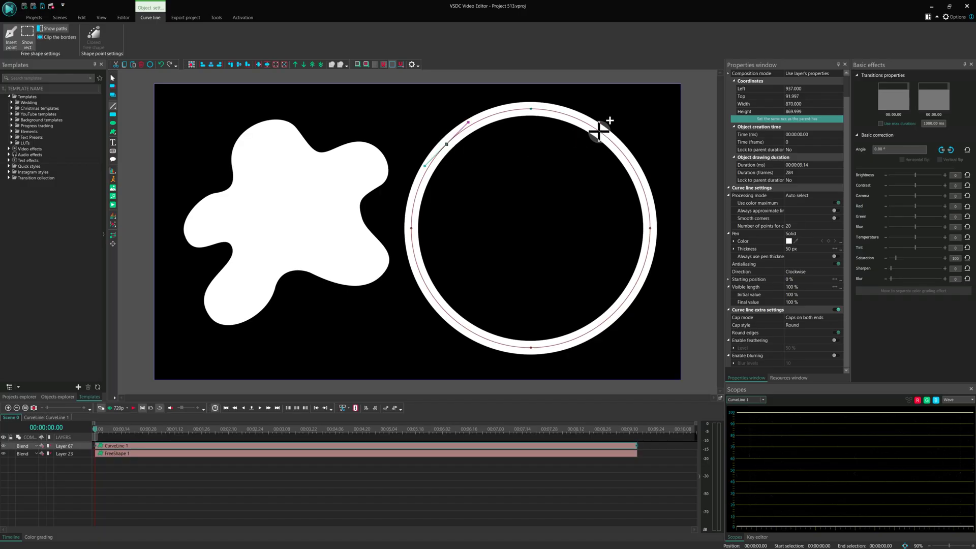
{"action": "left_click", "coordinate": [617, 146]}
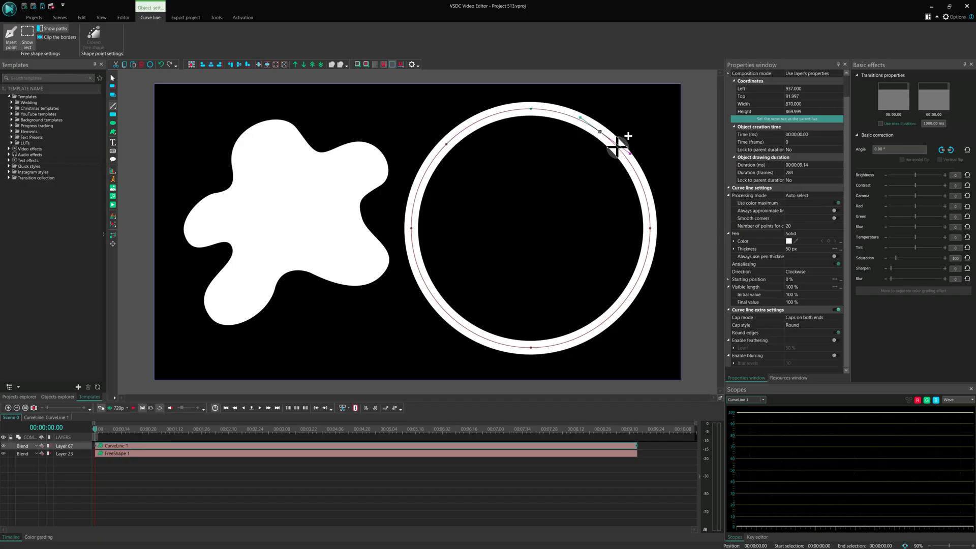
{"action": "left_click", "coordinate": [639, 278]}
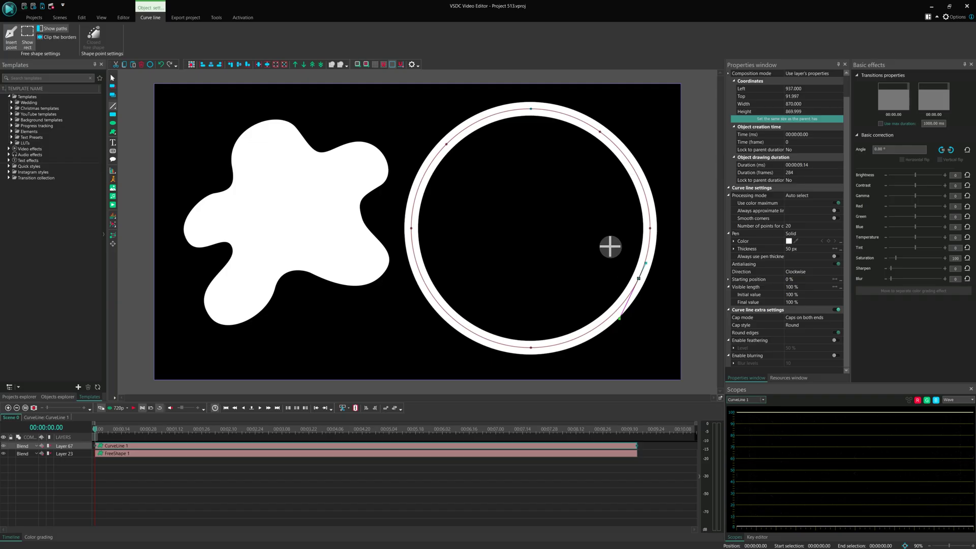
Step: Select the white blob free shape and insert two points along its top edge
{"action": "left_click", "coordinate": [284, 167]}
{"action": "left_click", "coordinate": [113, 131]}
{"action": "left_click", "coordinate": [147, 140]}
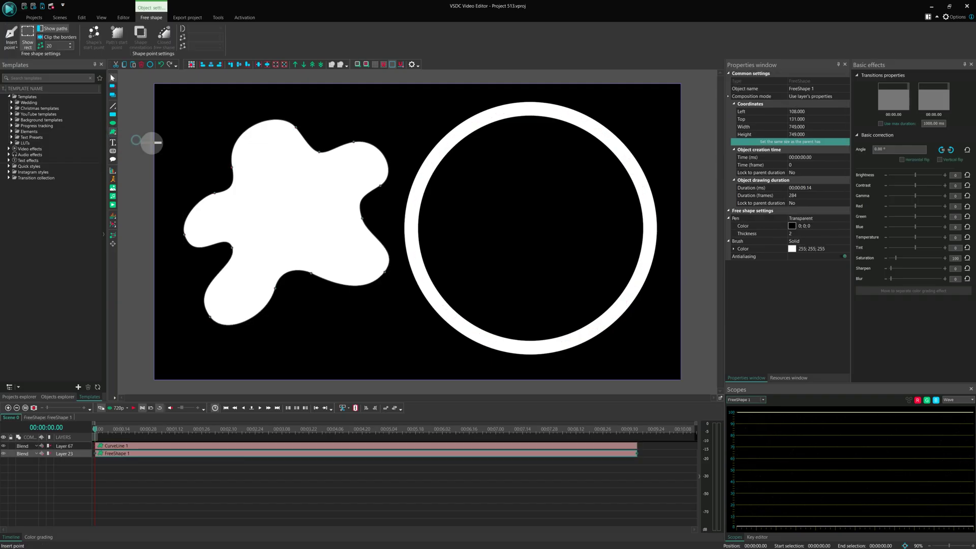
{"action": "left_click", "coordinate": [309, 144]}
{"action": "left_click", "coordinate": [340, 147]}
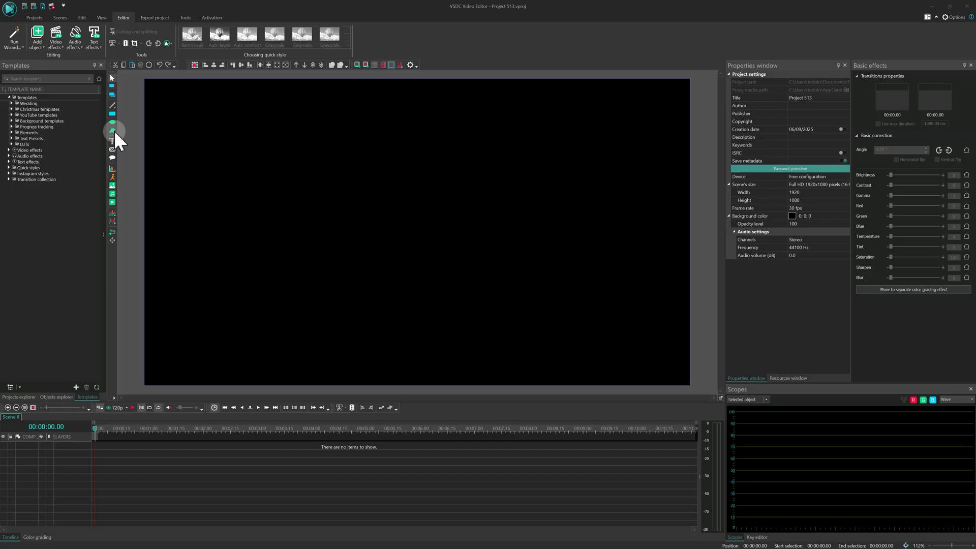
Step: Browse the free-shape gallery, enlarging it to see all shapes
{"action": "left_click", "coordinate": [113, 131]}
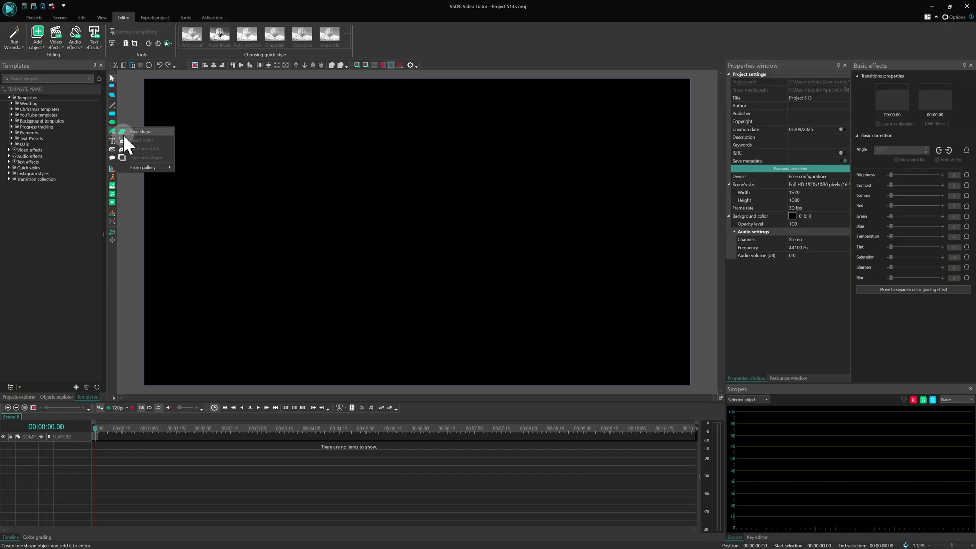
{"action": "mouse_move", "coordinate": [144, 167]}
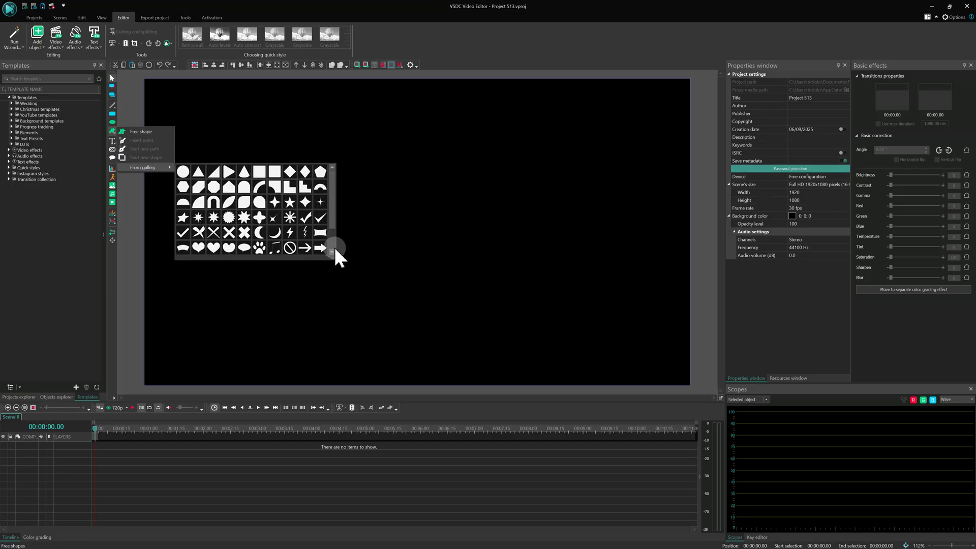
{"action": "left_click_drag", "start_coordinate": [334, 258], "coordinate": [316, 305]}
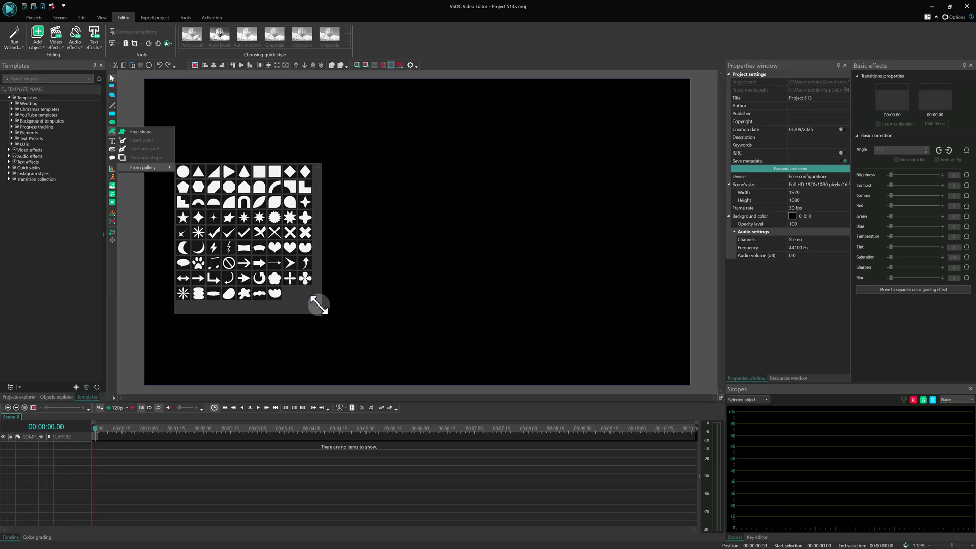
{"action": "key", "text": "Escape"}
Step: Add the eight-pointed star from the gallery, draw it on the scene, and move it left and down
{"action": "left_click", "coordinate": [115, 131]}
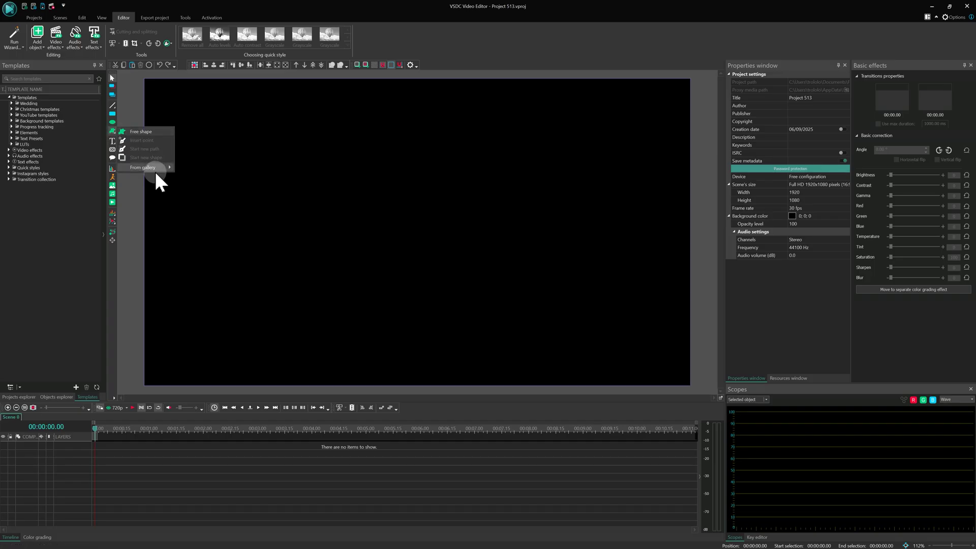
{"action": "mouse_move", "coordinate": [157, 169]}
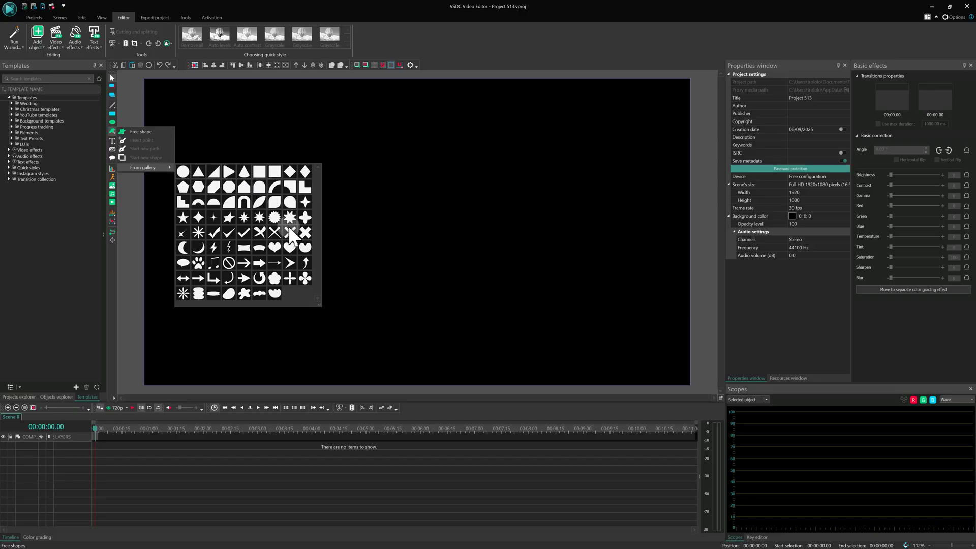
{"action": "left_click", "coordinate": [285, 187]}
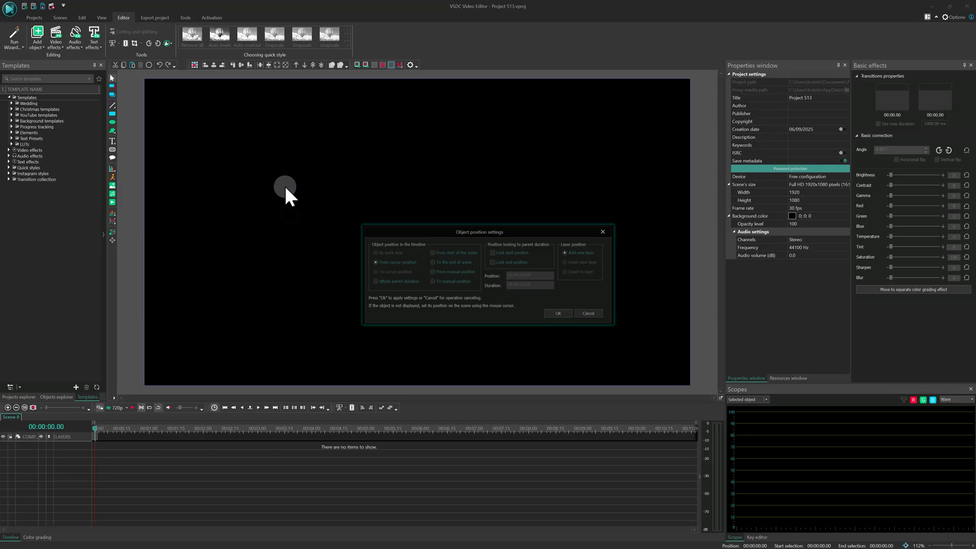
{"action": "key", "text": "Return"}
{"action": "mouse_move", "coordinate": [239, 118]}
{"action": "left_mouse_down"}
{"action": "mouse_move", "coordinate": [375, 235]}
{"action": "mouse_move", "coordinate": [382, 260]}
{"action": "left_mouse_up"}
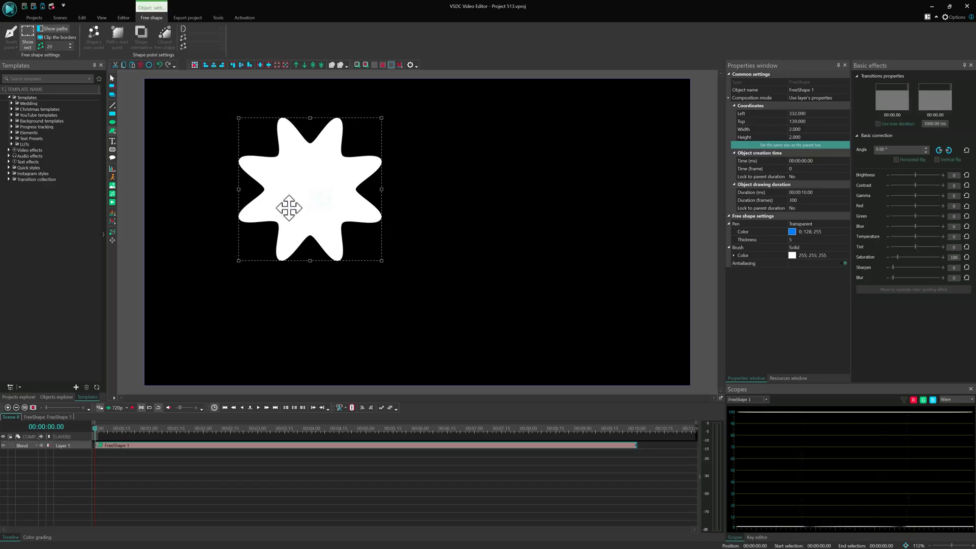
{"action": "left_click_drag", "start_coordinate": [289, 208], "coordinate": [246, 219]}
{"action": "left_click", "coordinate": [113, 106]}
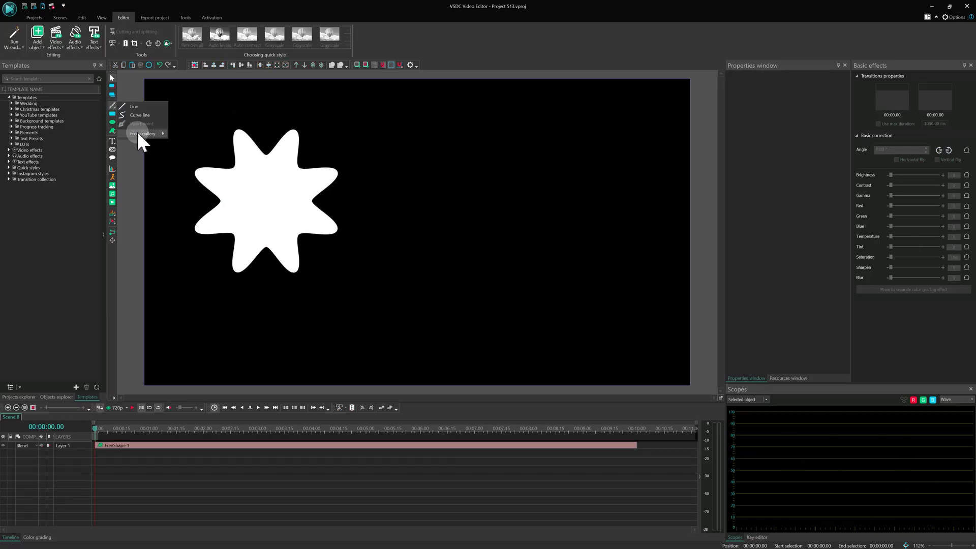
Step: Draw a large circular-arrow outline from the line gallery right of the star, entering line thickness 10
{"action": "mouse_move", "coordinate": [140, 134]}
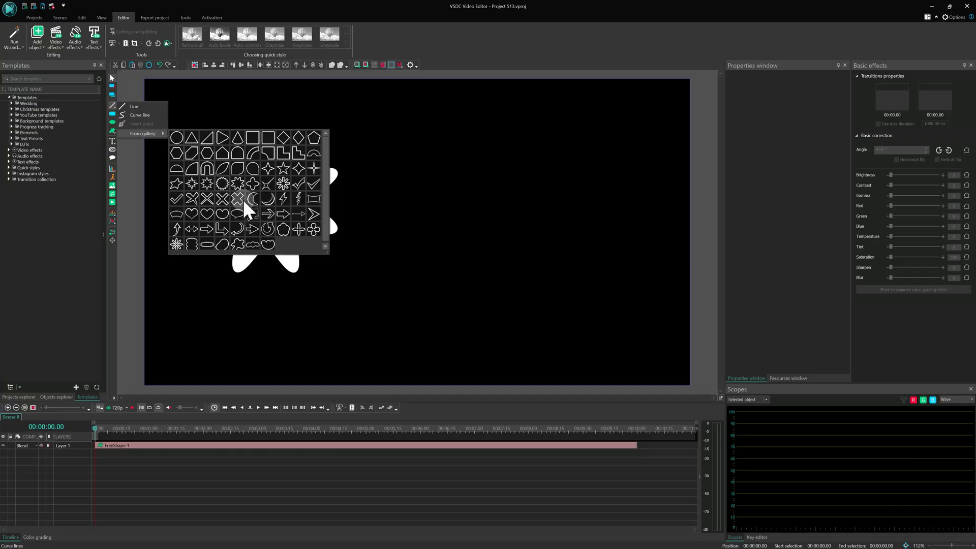
{"action": "left_click", "coordinate": [267, 229]}
{"action": "key", "text": "Return"}
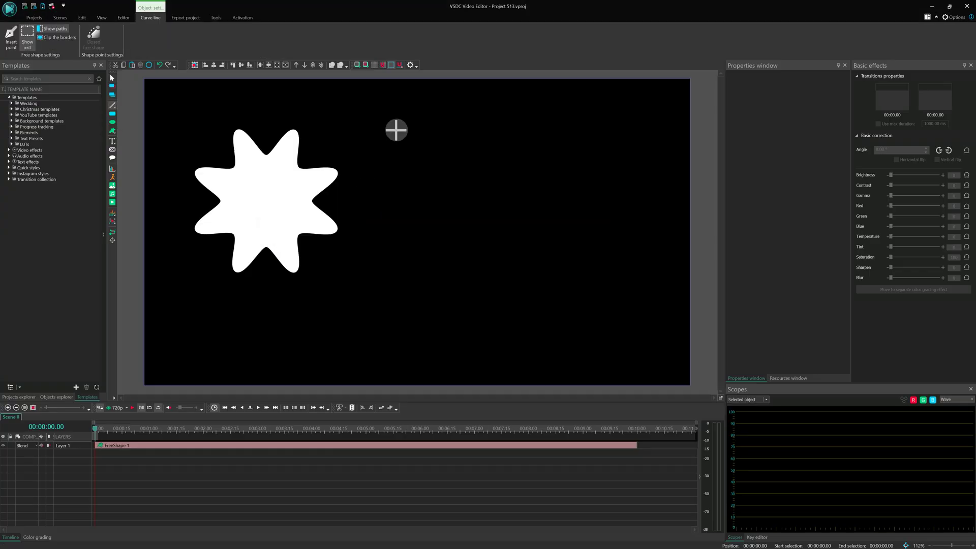
{"action": "left_click_drag", "start_coordinate": [397, 130], "coordinate": [589, 285]}
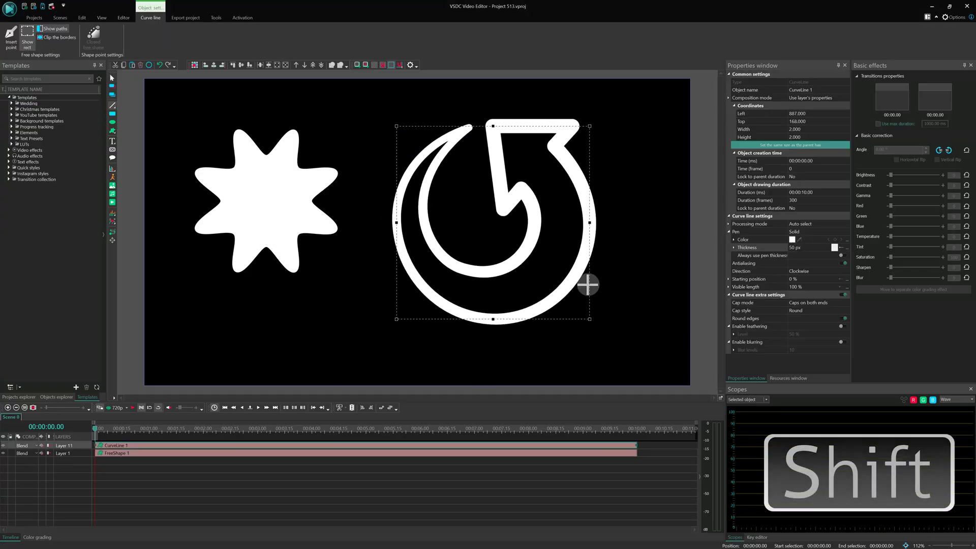
{"action": "left_click", "coordinate": [786, 246]}
{"action": "type", "text": "10"}
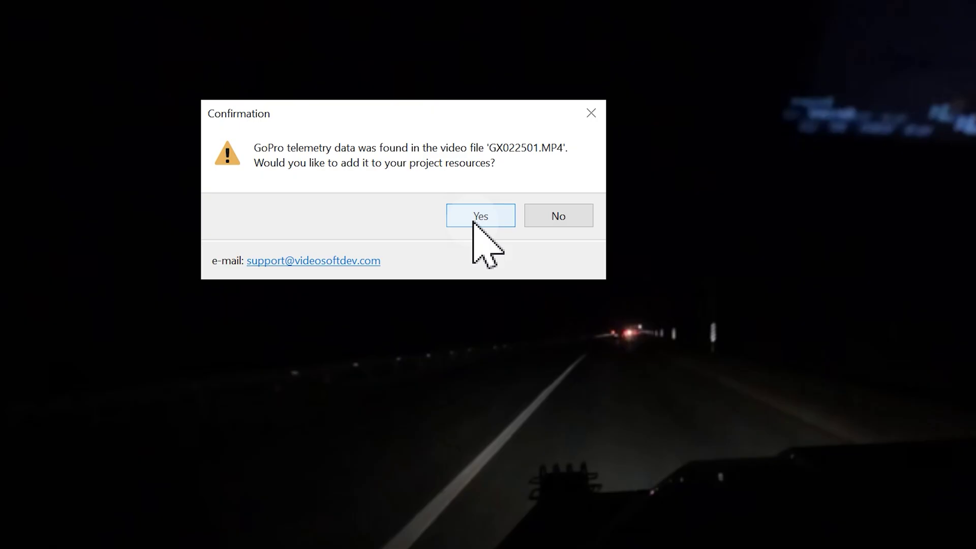
Step: Confirm adding the GX022501.MP4 GoPro telemetry to the project resources
{"action": "left_click", "coordinate": [474, 221]}
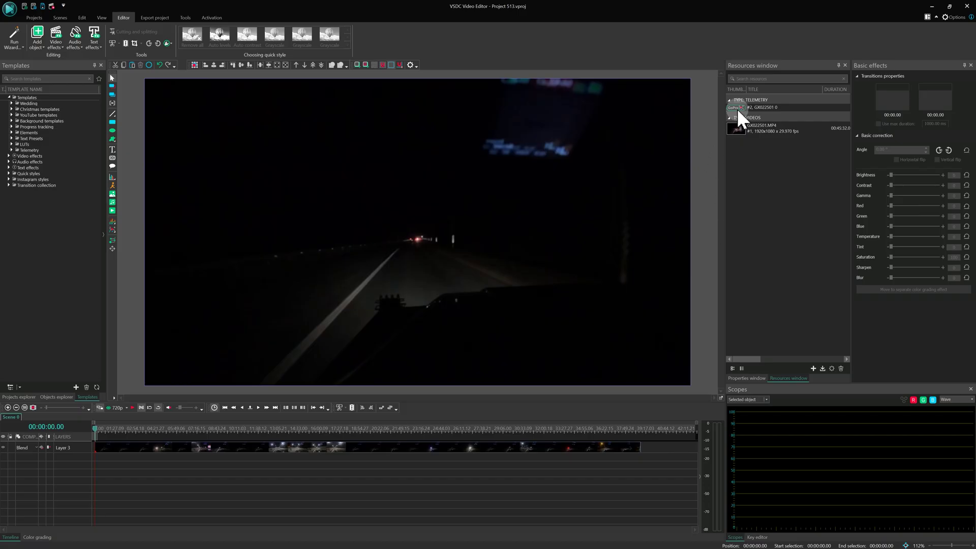
Step: Place the telemetry on the timeline as a Route Path 1 gradient path, shrunk toward the top-left
{"action": "left_click_drag", "start_coordinate": [738, 109], "coordinate": [98, 445]}
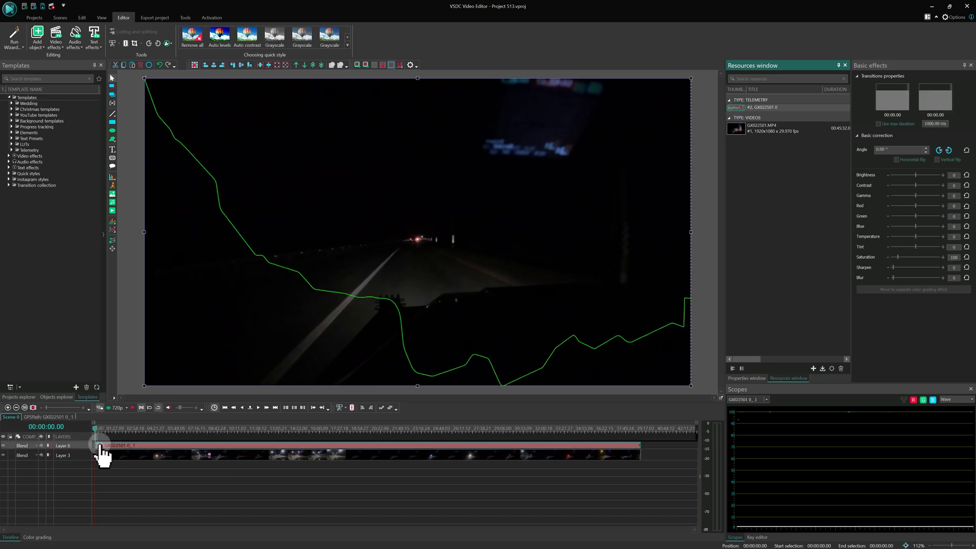
{"action": "left_click", "coordinate": [487, 427]}
{"action": "left_click", "coordinate": [747, 378]}
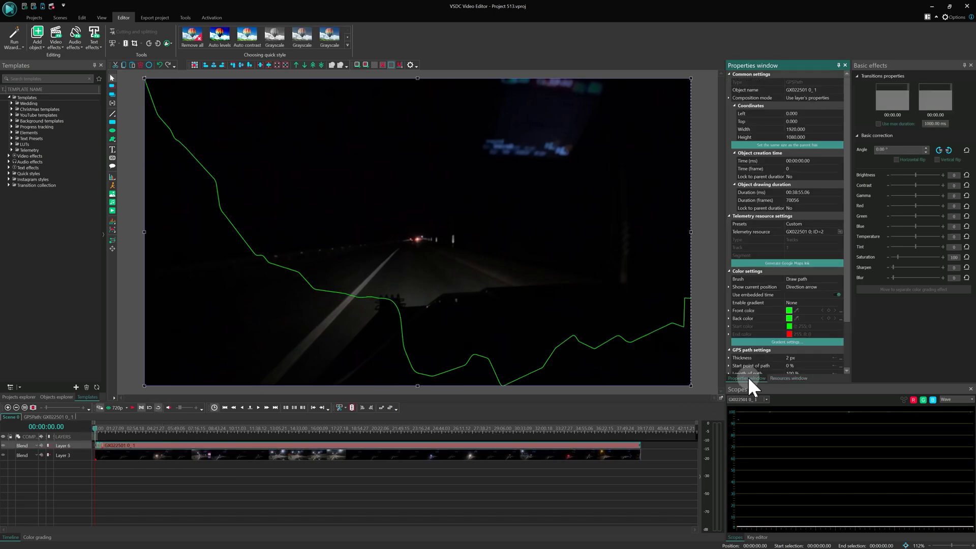
{"action": "left_click", "coordinate": [840, 224]}
{"action": "left_click", "coordinate": [794, 255]}
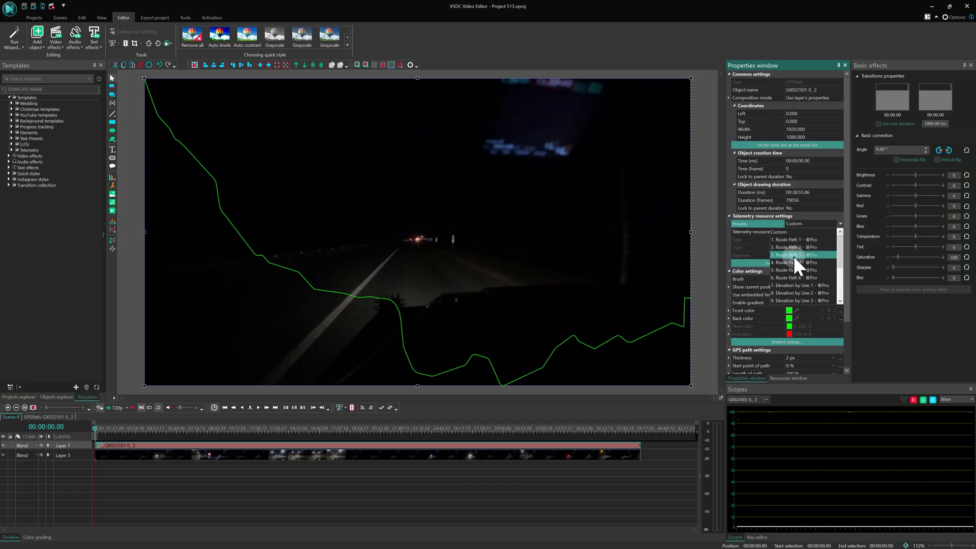
{"action": "left_click", "coordinate": [486, 273]}
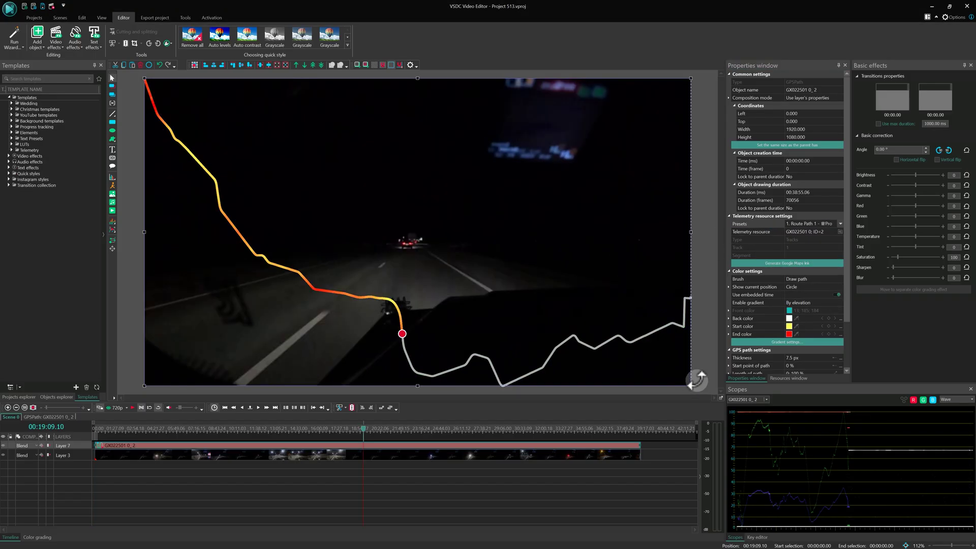
{"action": "left_click_drag", "start_coordinate": [690, 385], "coordinate": [279, 198]}
Step: Add a second GPS path, turn it into an Elevation by Line 1 graph, and position it
{"action": "key", "text": "ctrl+v"}
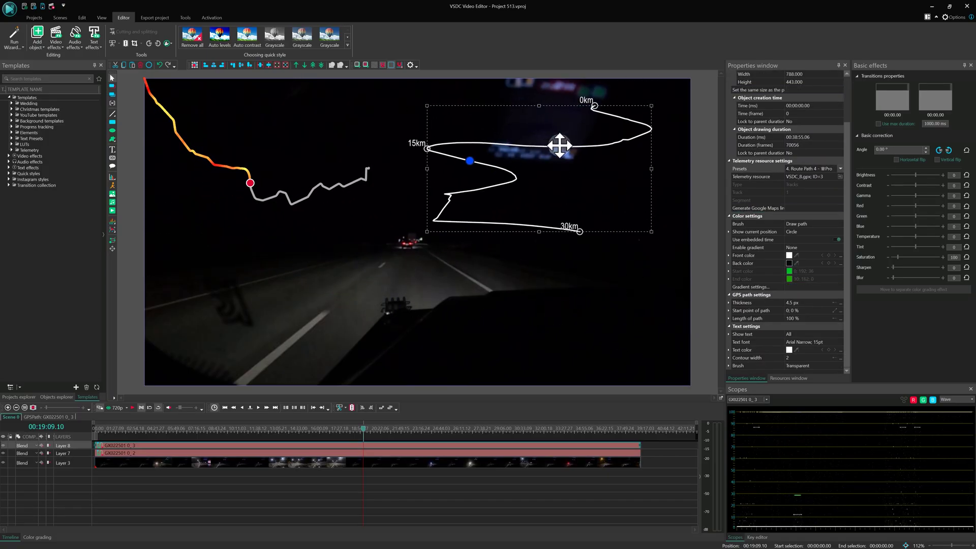
{"action": "left_click", "coordinate": [513, 525]}
{"action": "left_click_drag", "start_coordinate": [498, 221], "coordinate": [517, 224]}
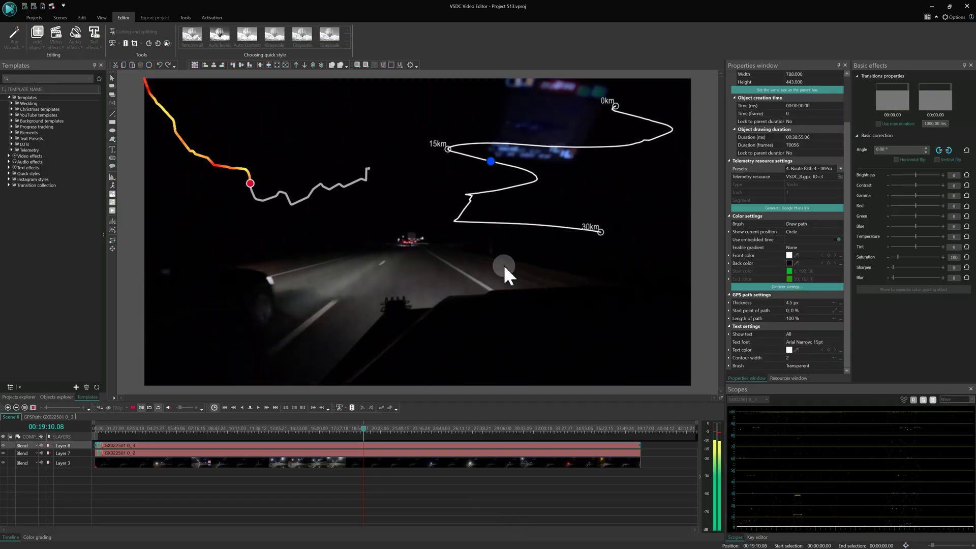
{"action": "left_click", "coordinate": [482, 200]}
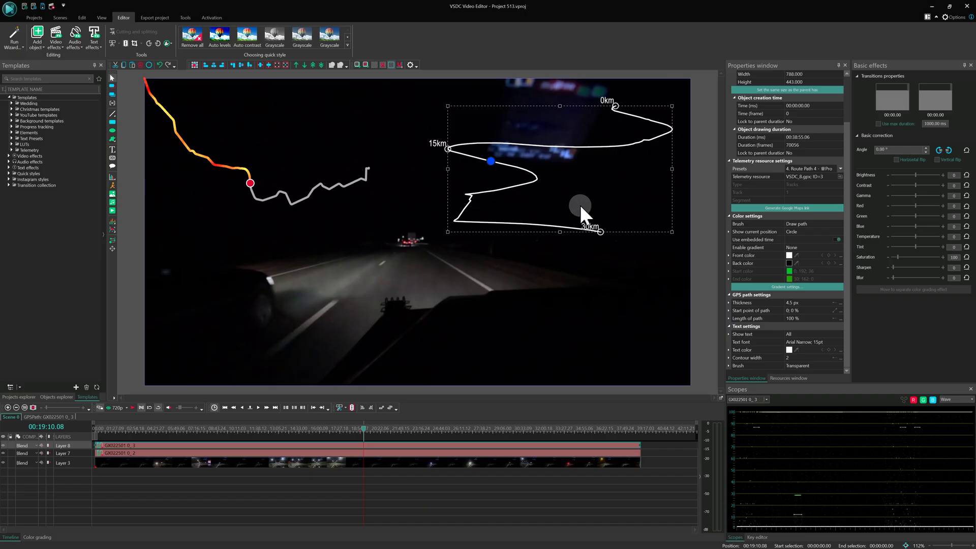
{"action": "left_click", "coordinate": [824, 168]}
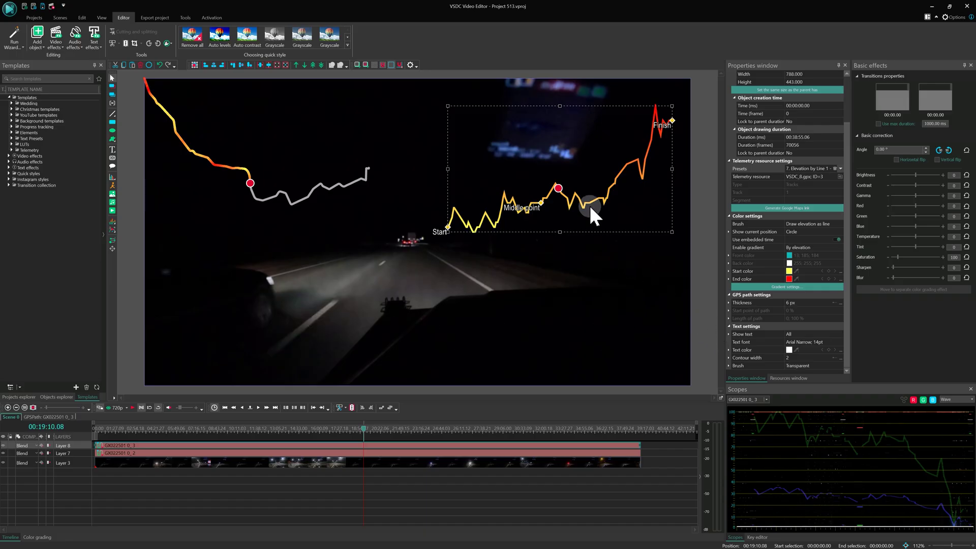
{"action": "mouse_move", "coordinate": [590, 207]}
{"action": "left_mouse_down"}
{"action": "mouse_move", "coordinate": [582, 229]}
{"action": "mouse_move", "coordinate": [579, 216]}
{"action": "left_mouse_up"}
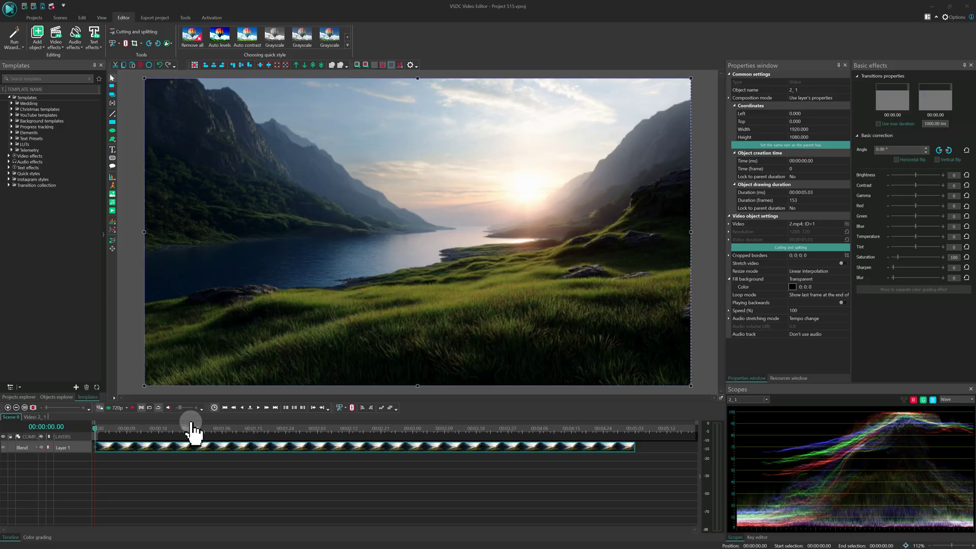
Step: Apply a Video effects > Adjustments > Duotone effect to the mountain-lake clip
{"action": "left_click", "coordinate": [234, 458]}
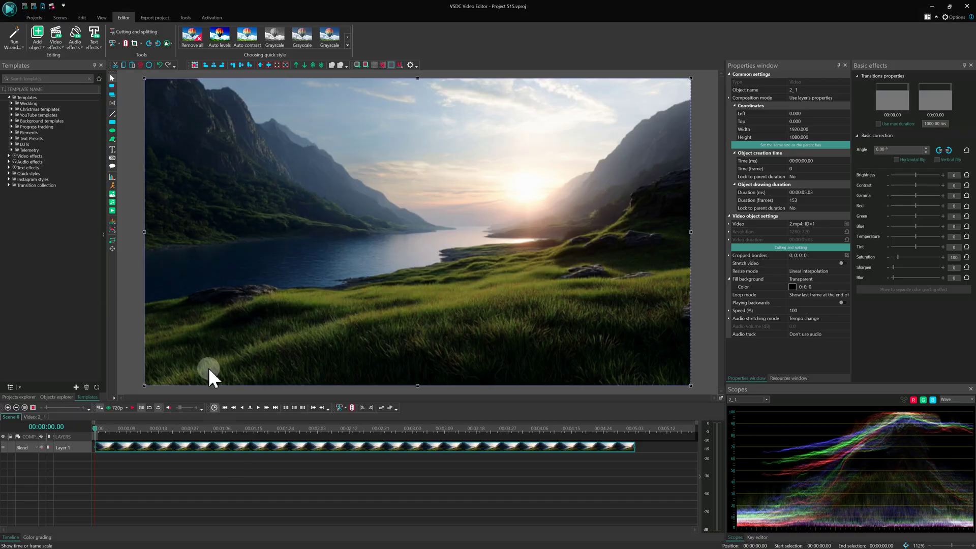
{"action": "left_click", "coordinate": [61, 43]}
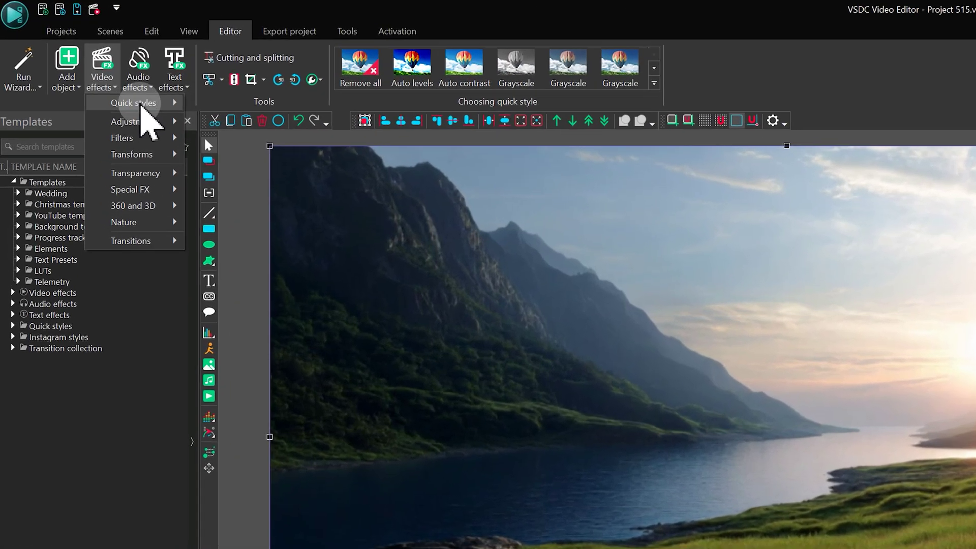
{"action": "mouse_move", "coordinate": [78, 65]}
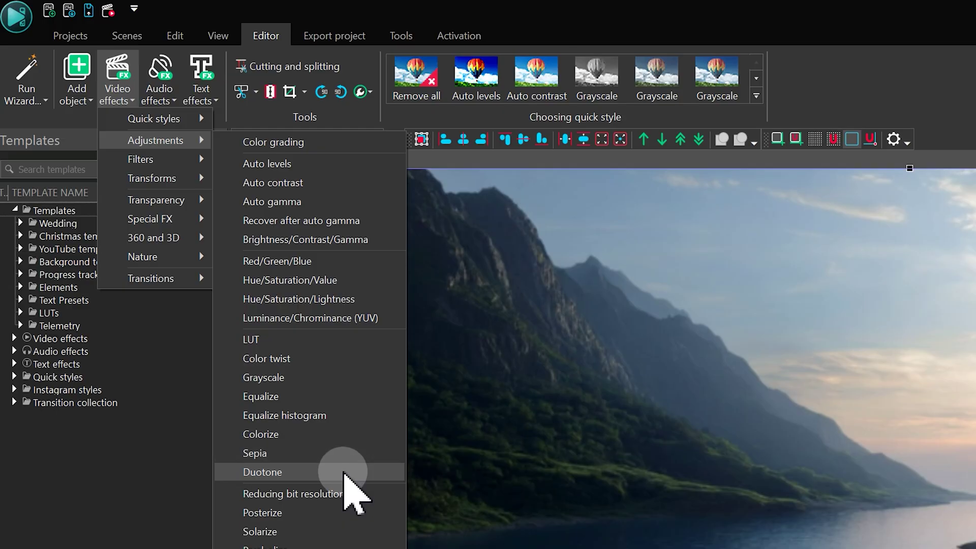
{"action": "left_click", "coordinate": [345, 473]}
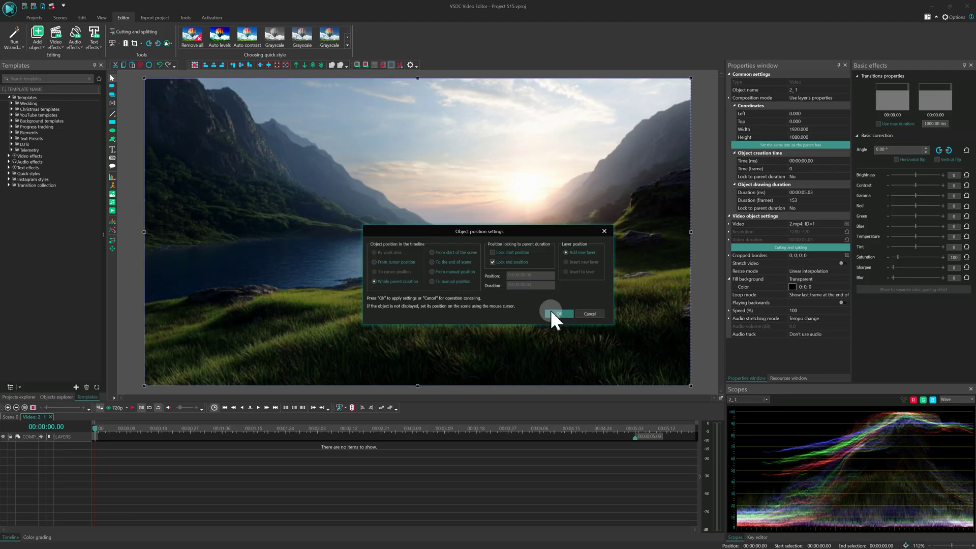
{"action": "left_click", "coordinate": [554, 313]}
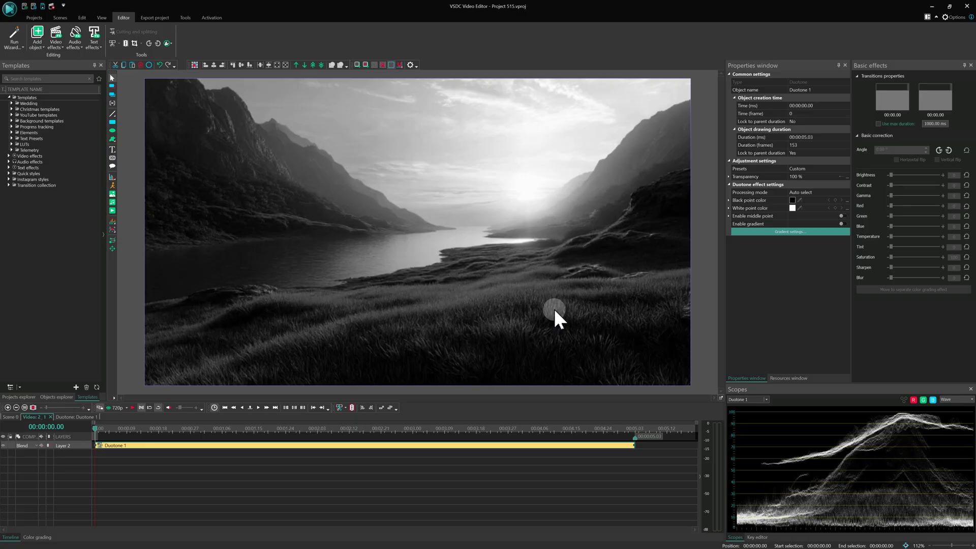
Step: Change the black point opacity and set the white point opacity to 200
{"action": "left_click", "coordinate": [729, 200]}
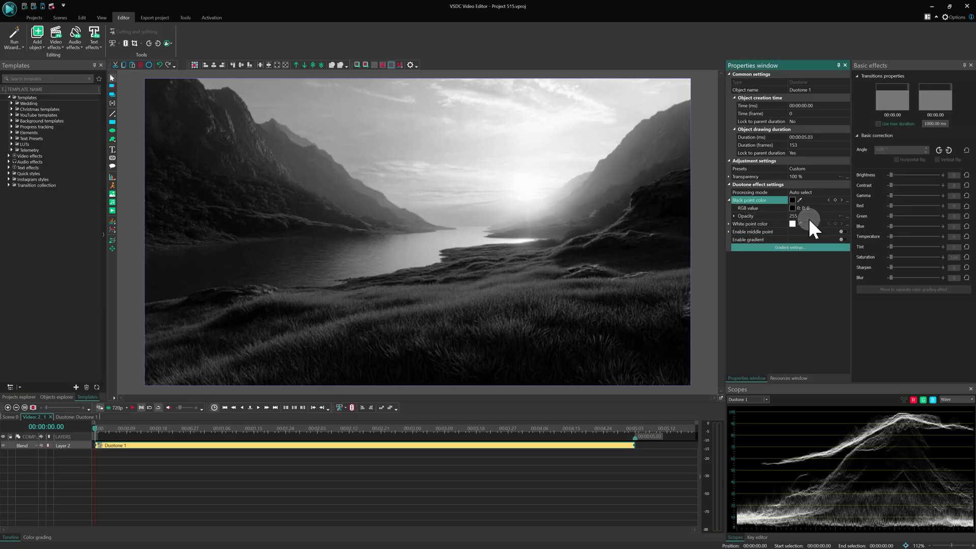
{"action": "left_click", "coordinate": [809, 216]}
{"action": "left_click", "coordinate": [776, 216]}
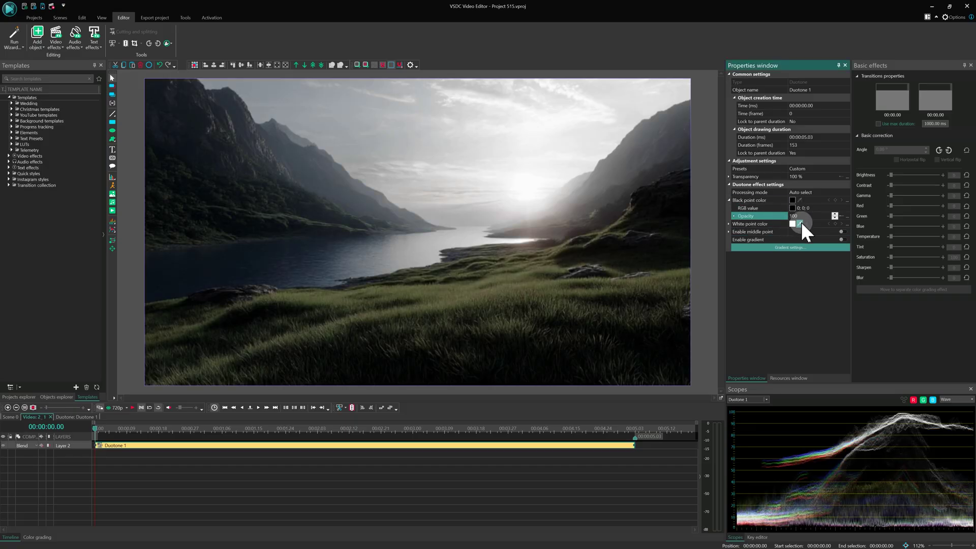
{"action": "left_click", "coordinate": [729, 224]}
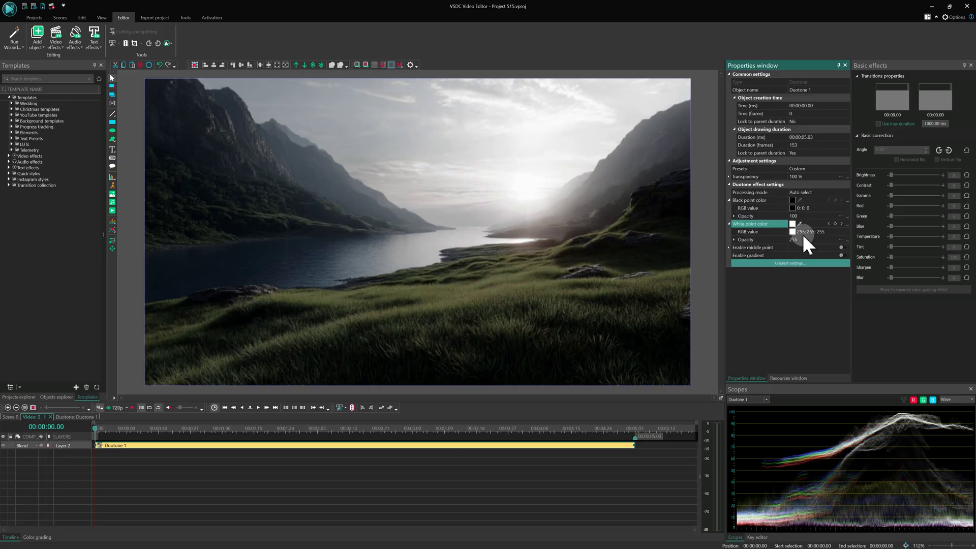
{"action": "left_click", "coordinate": [802, 239]}
{"action": "type", "text": "200"}
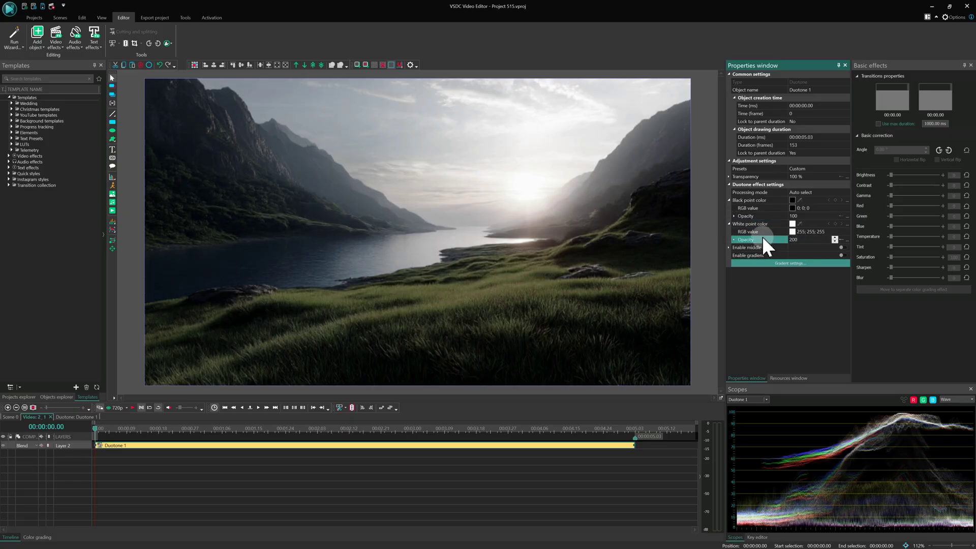
{"action": "left_click", "coordinate": [830, 252]}
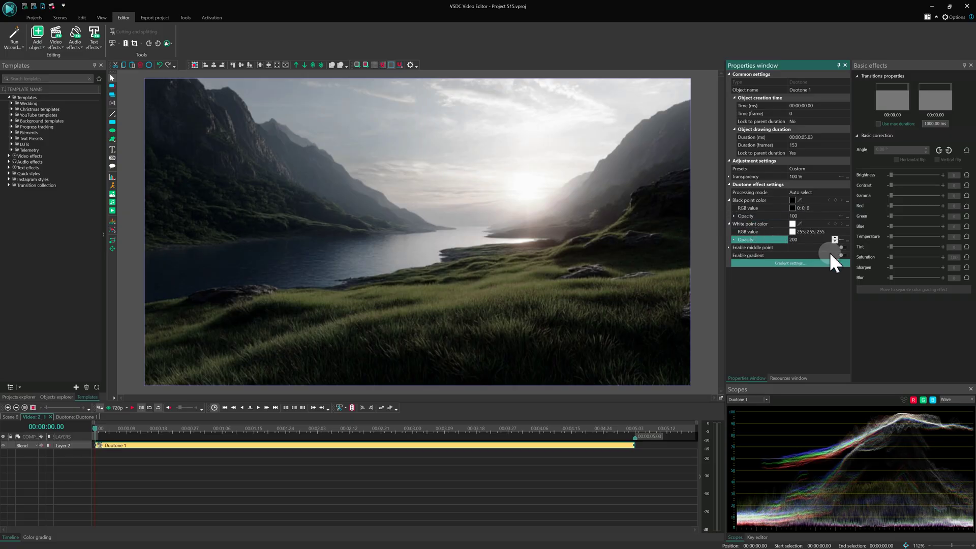
Step: Enable the Duotone middle point, choose its colour, and adjust its position value
{"action": "left_click", "coordinate": [736, 248]}
{"action": "left_click", "coordinate": [792, 256]}
{"action": "left_click", "coordinate": [478, 247]}
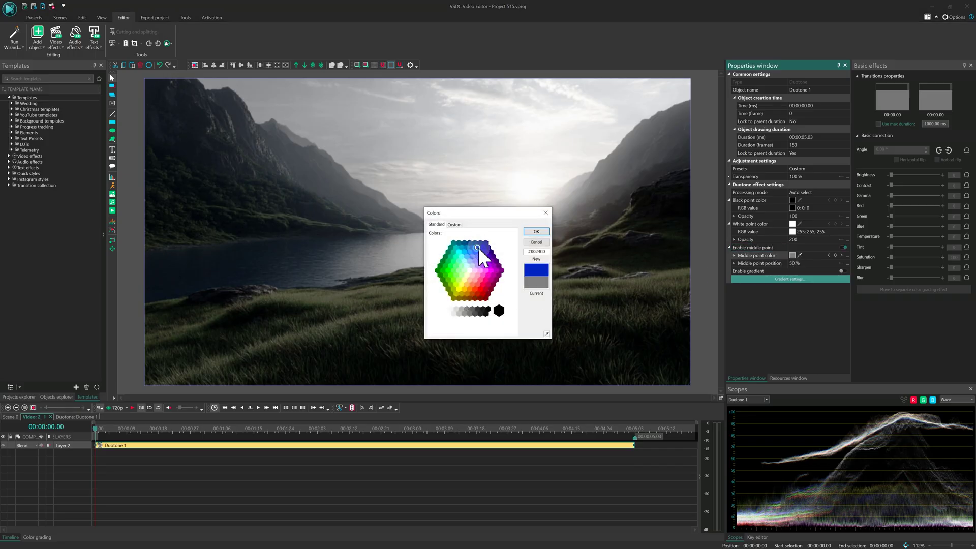
{"action": "left_click", "coordinate": [544, 232]}
{"action": "left_click", "coordinate": [734, 255]}
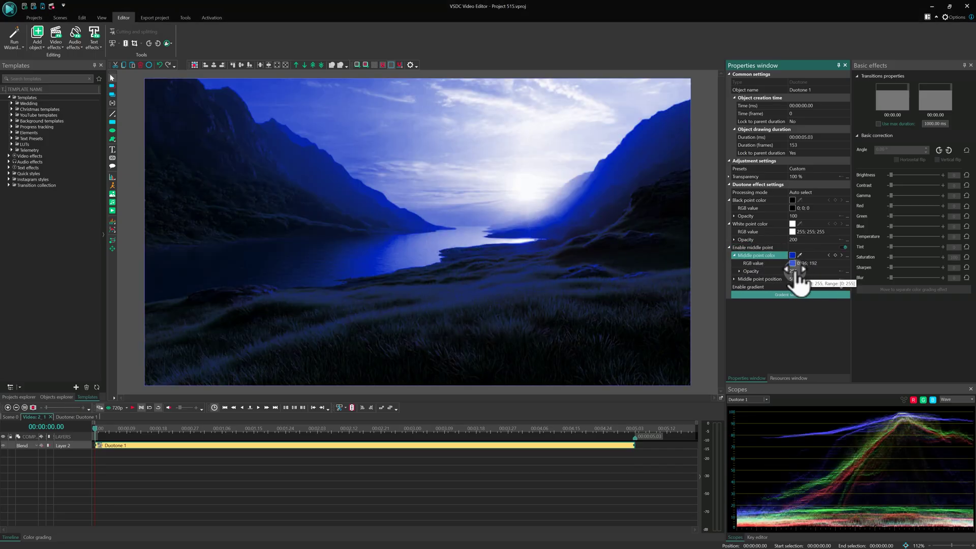
{"action": "mouse_move", "coordinate": [793, 279]}
{"action": "left_mouse_down"}
{"action": "mouse_move", "coordinate": [802, 281]}
{"action": "mouse_move", "coordinate": [799, 268]}
{"action": "left_mouse_up"}
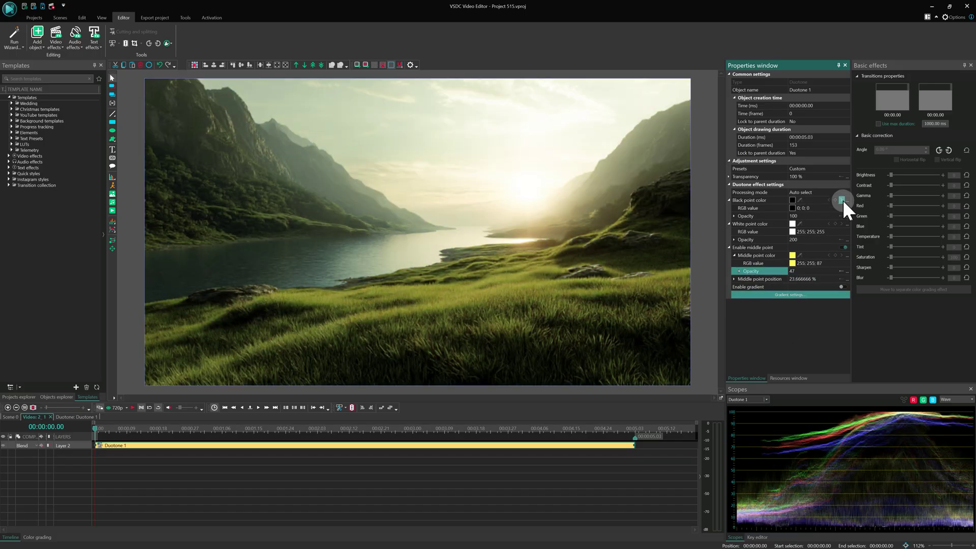
Step: Animate the black point colour with a grey keyframe
{"action": "left_click", "coordinate": [842, 200]}
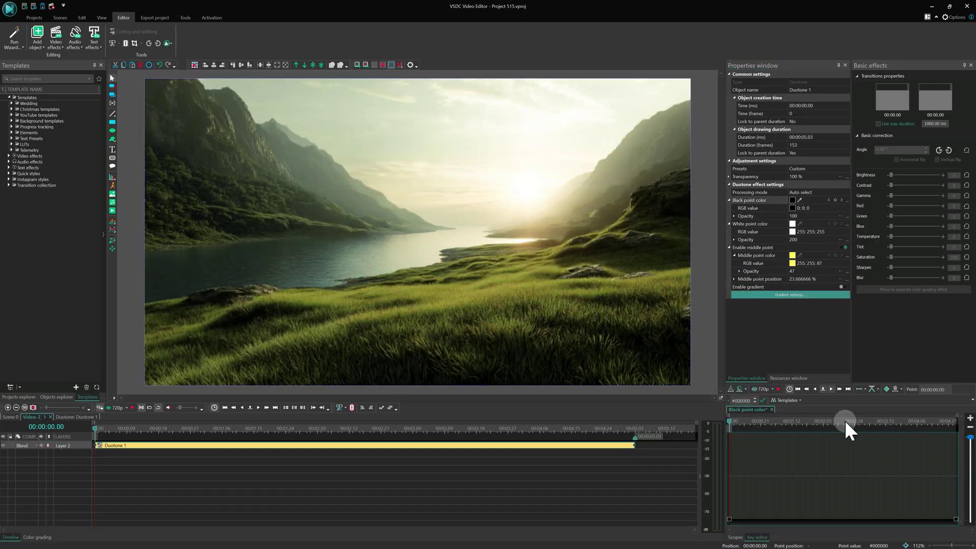
{"action": "left_click", "coordinate": [844, 516]}
{"action": "left_click", "coordinate": [843, 482]}
{"action": "double_click", "coordinate": [843, 482]}
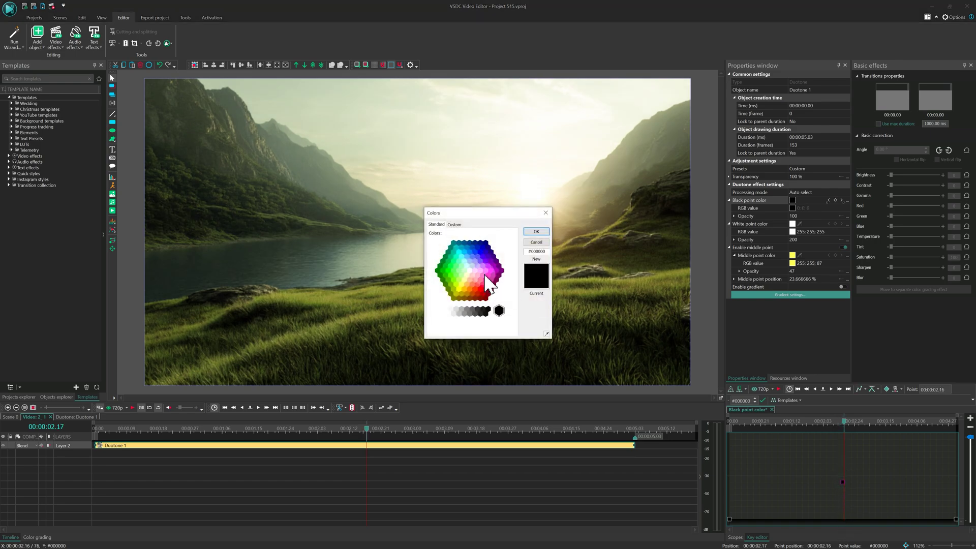
{"action": "left_click", "coordinate": [460, 225]}
{"action": "left_click", "coordinate": [492, 252]}
{"action": "left_click", "coordinate": [534, 227]}
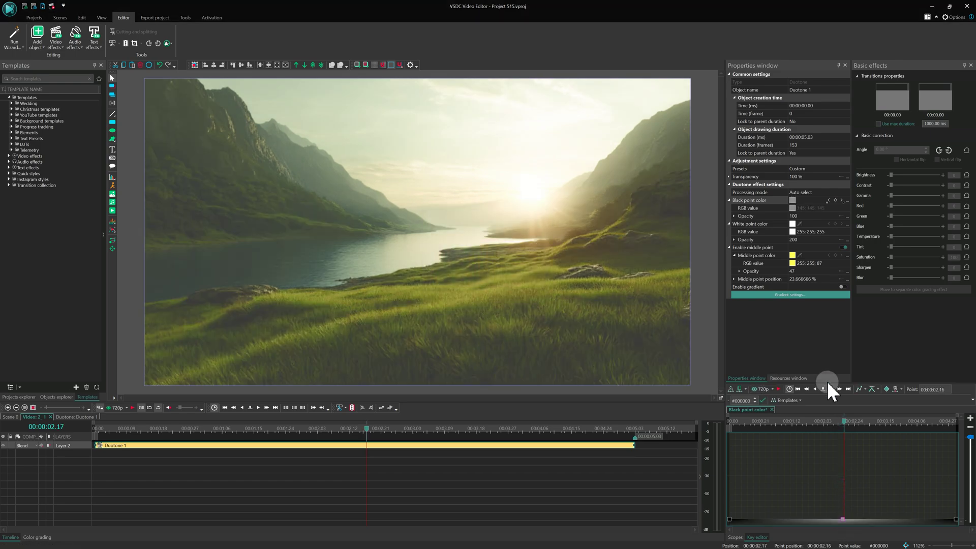
Step: Animate the white point colour to 172;172;172 and animate the middle point colour
{"action": "left_click", "coordinate": [843, 227]}
{"action": "double_click", "coordinate": [844, 520]}
{"action": "left_click", "coordinate": [454, 224]}
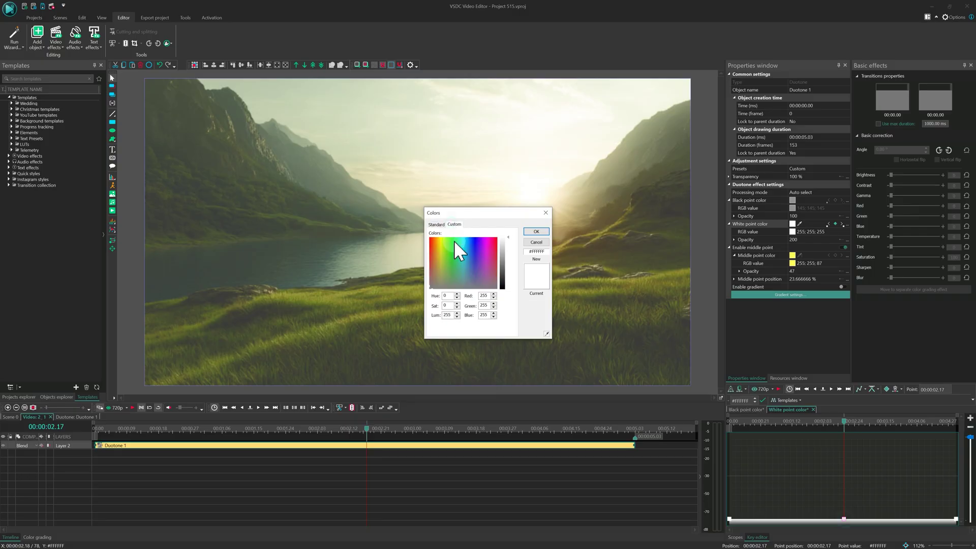
{"action": "left_click", "coordinate": [502, 254]}
{"action": "left_click", "coordinate": [537, 231]}
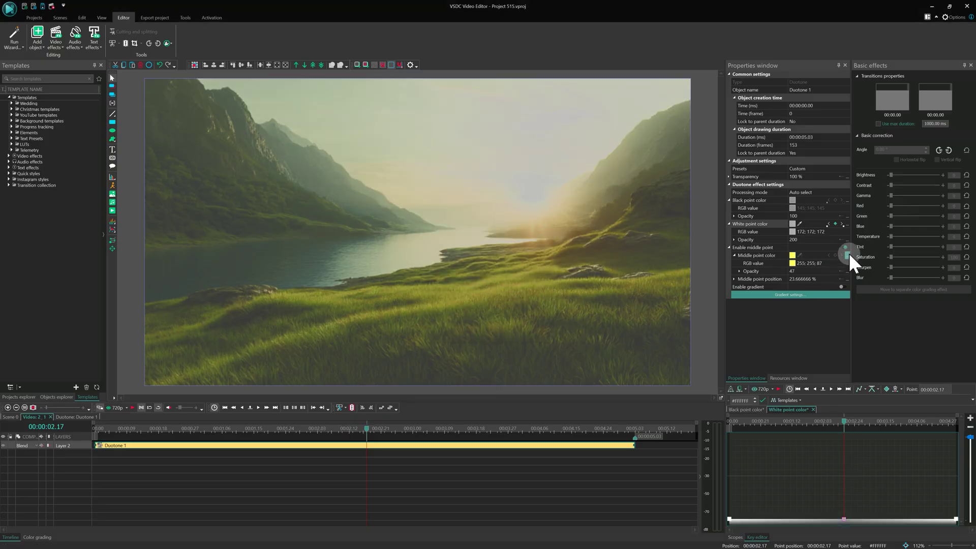
{"action": "left_click", "coordinate": [847, 256]}
{"action": "left_click", "coordinate": [836, 188]}
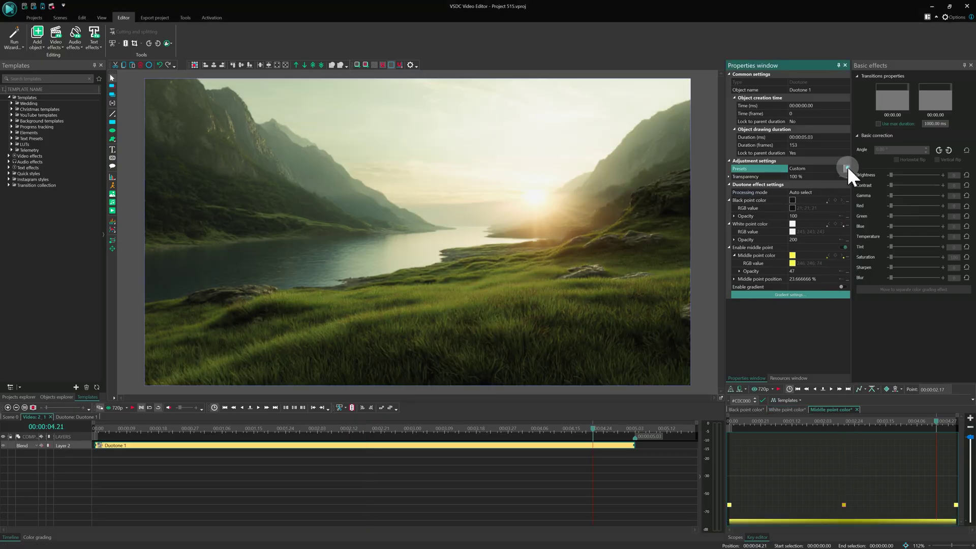
{"action": "left_click", "coordinate": [846, 168]}
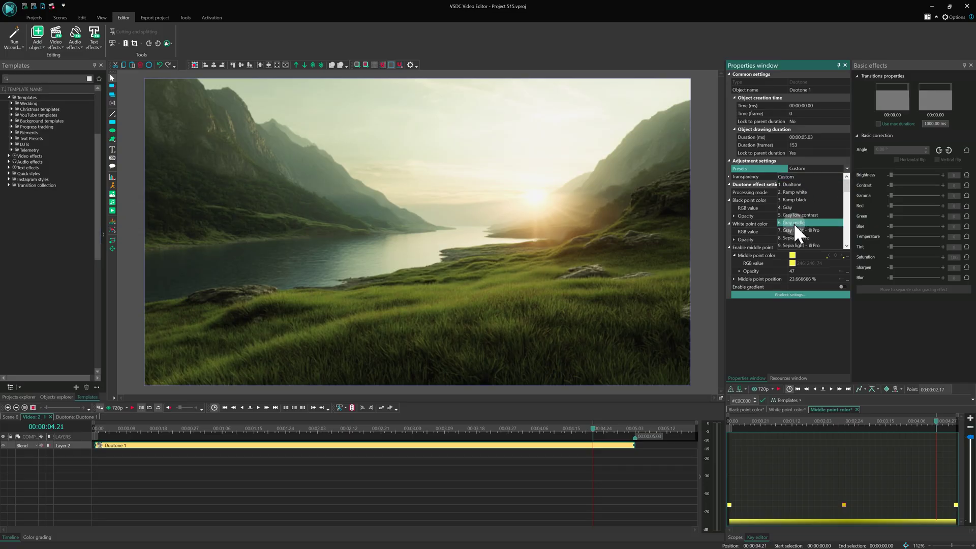
Step: Apply the '6. Gray midle' Duotone preset and move the gradient settings away from the preview
{"action": "left_click", "coordinate": [794, 224]}
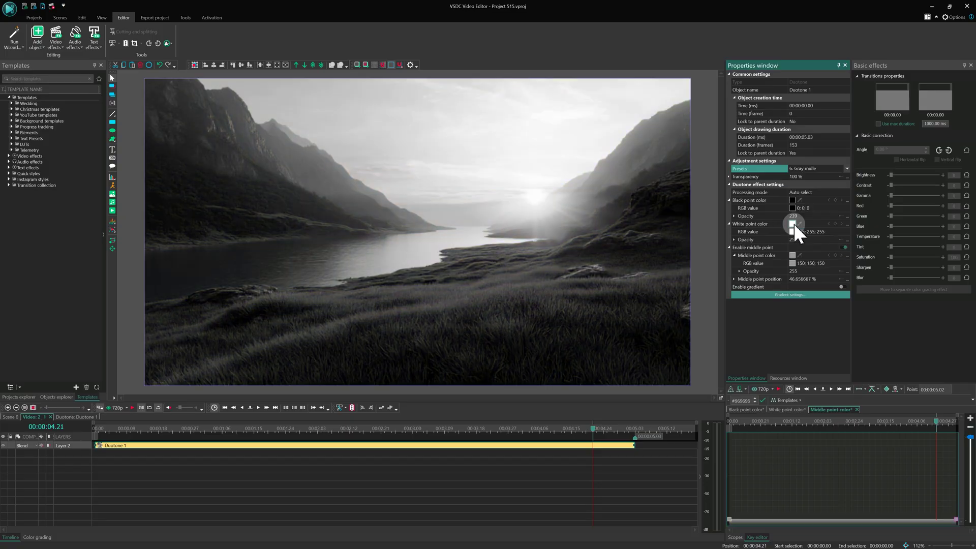
{"action": "left_click", "coordinate": [847, 168]}
{"action": "scroll", "coordinate": [814, 218], "scroll_direction": "down", "scroll_amount": 5}
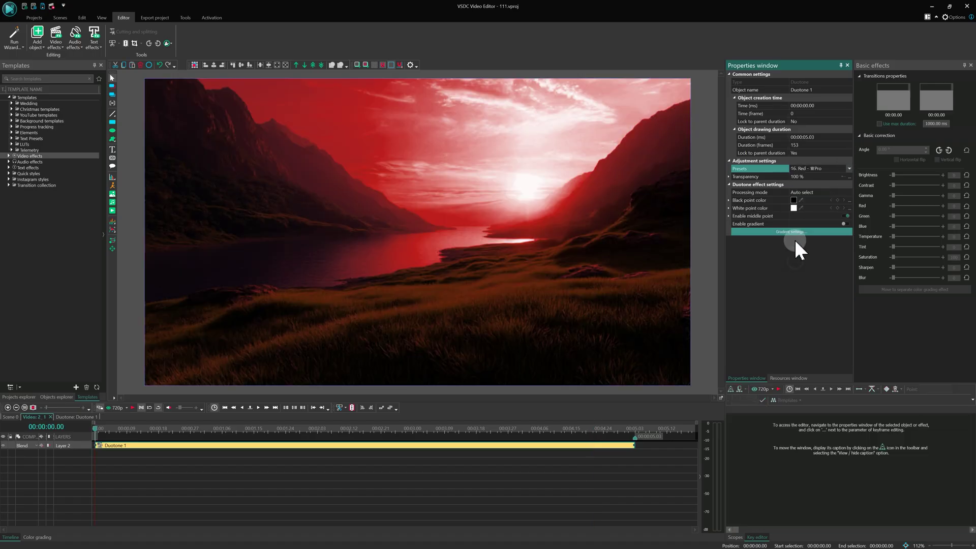
{"action": "left_click", "coordinate": [794, 233]}
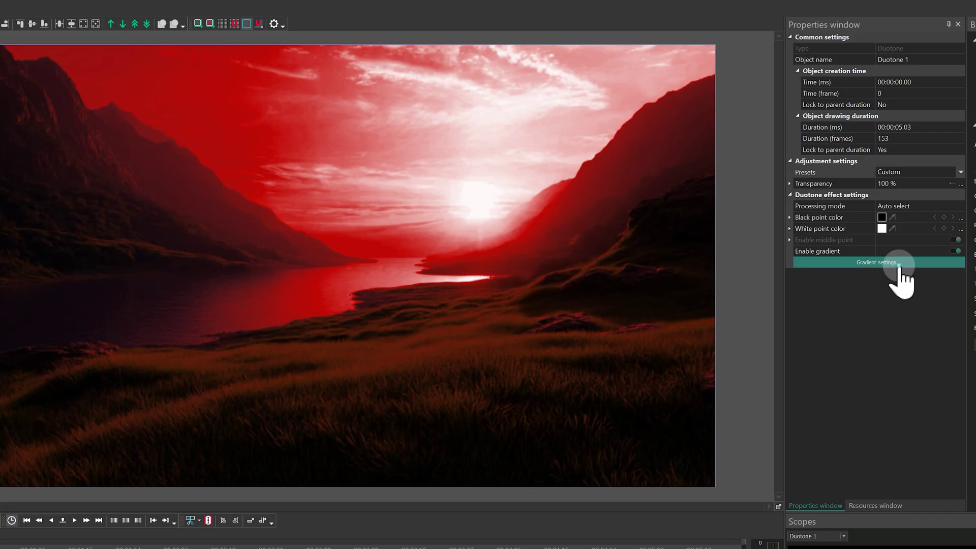
{"action": "left_click", "coordinate": [795, 233]}
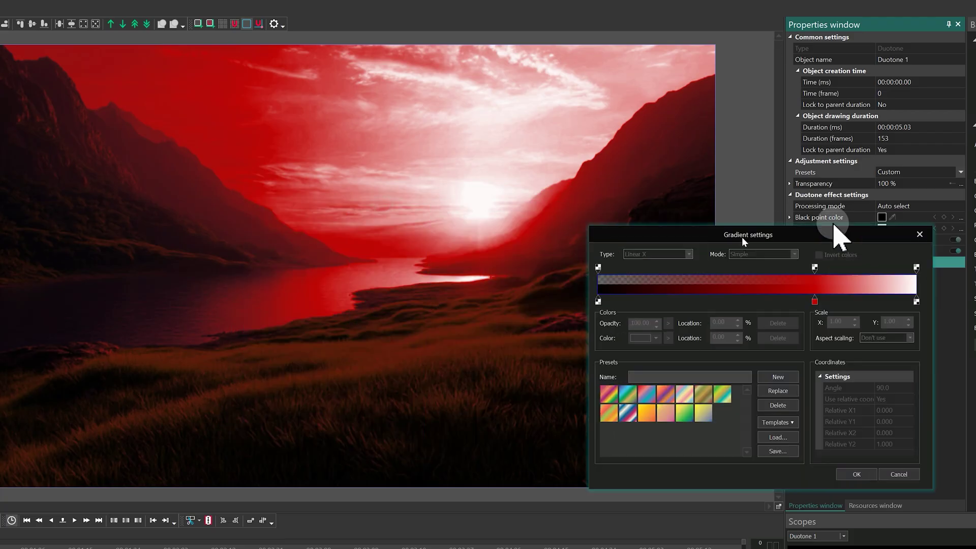
{"action": "left_click_drag", "start_coordinate": [742, 240], "coordinate": [875, 59]}
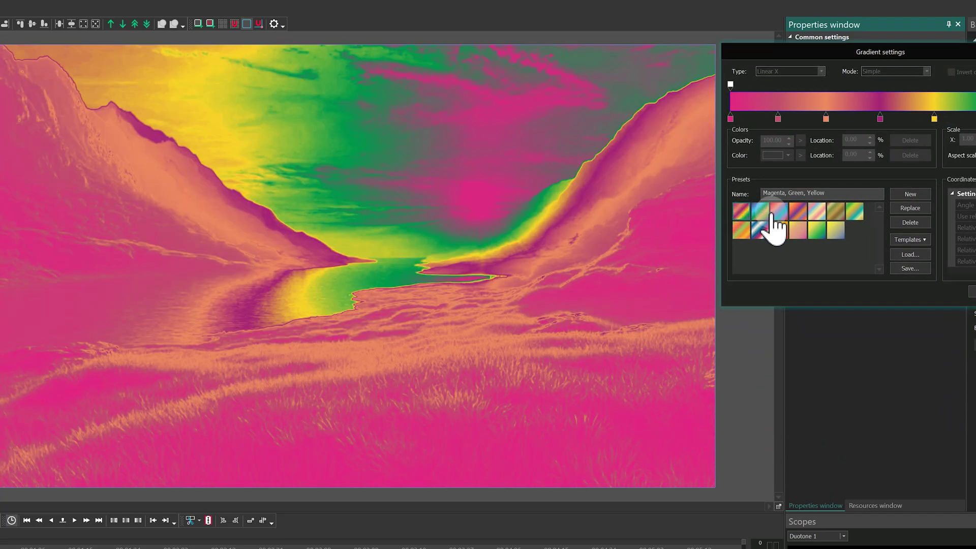
Step: Try the Orange, Purple, Red, the Blue, Yellow, Pink, and a green-yellow-blue gradient preset
{"action": "left_click", "coordinate": [773, 214]}
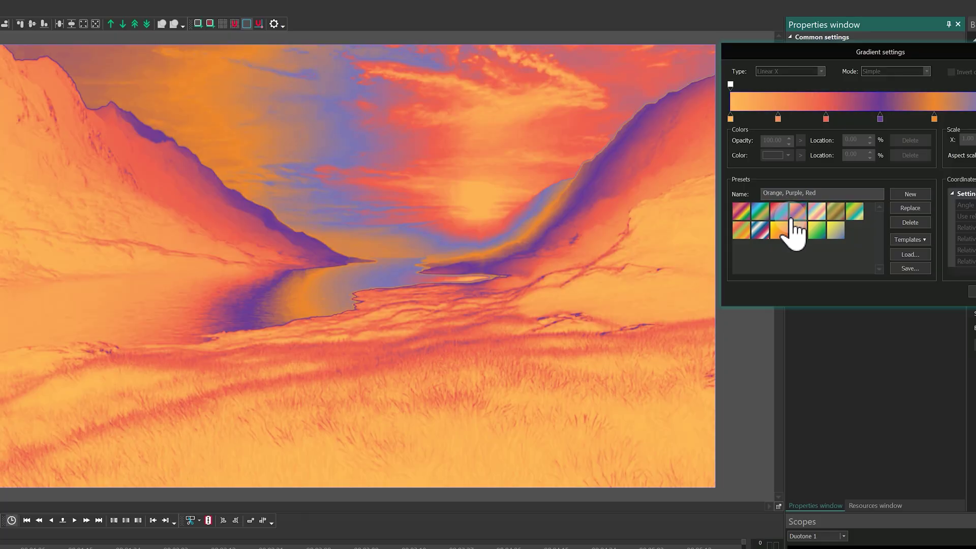
{"action": "left_click", "coordinate": [817, 213]}
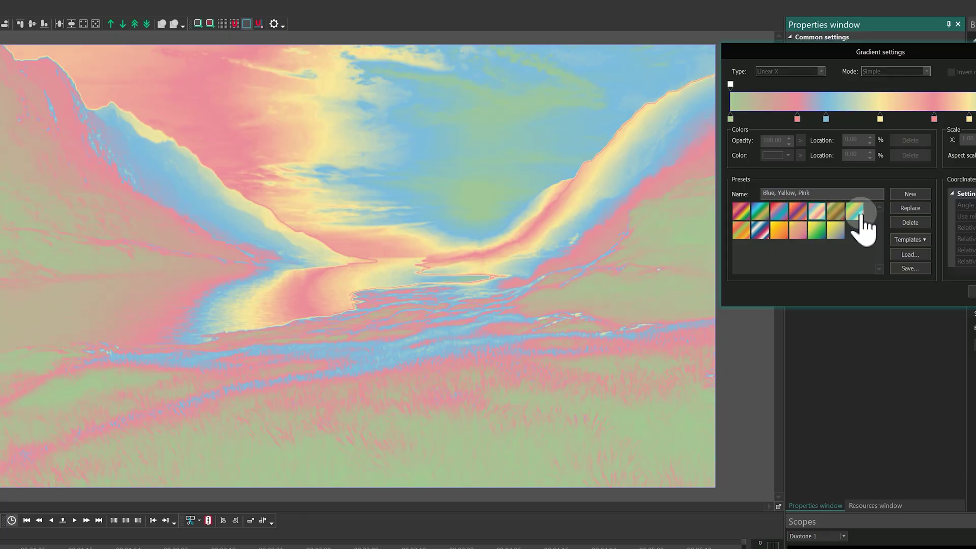
{"action": "left_click", "coordinate": [859, 215]}
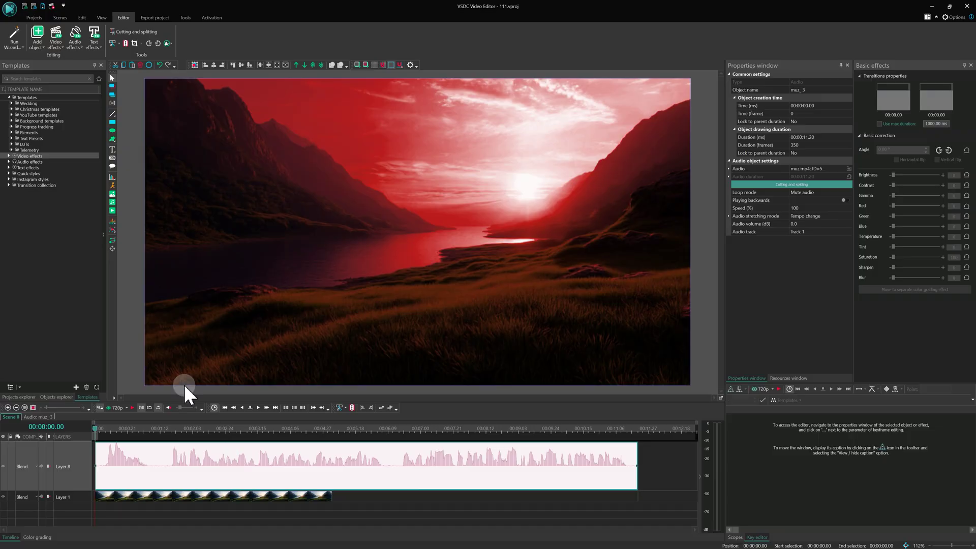
Step: Add Special > Channel remapping to muz.mp4, route Channel 1 into Channel 2, and play it
{"action": "left_click", "coordinate": [76, 43]}
{"action": "left_click", "coordinate": [94, 90]}
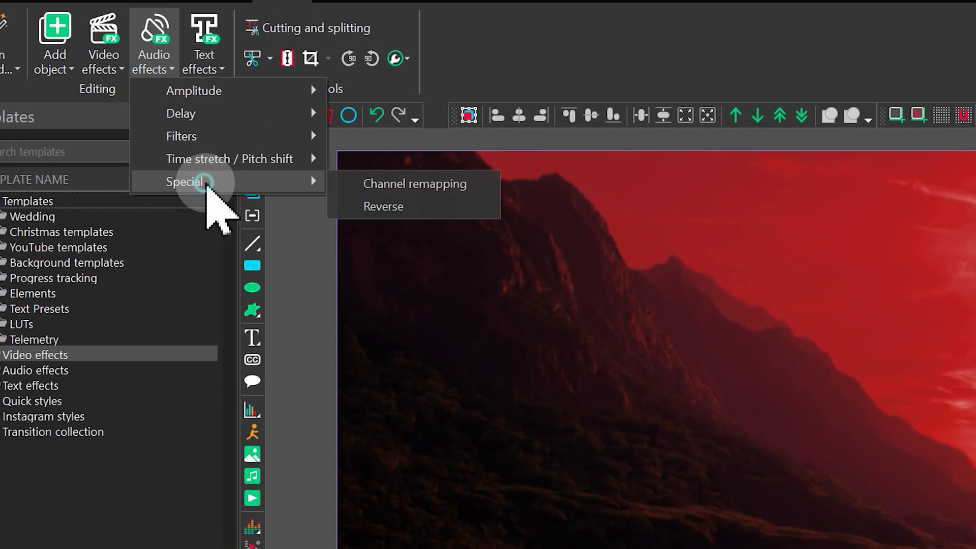
{"action": "left_click", "coordinate": [325, 163]}
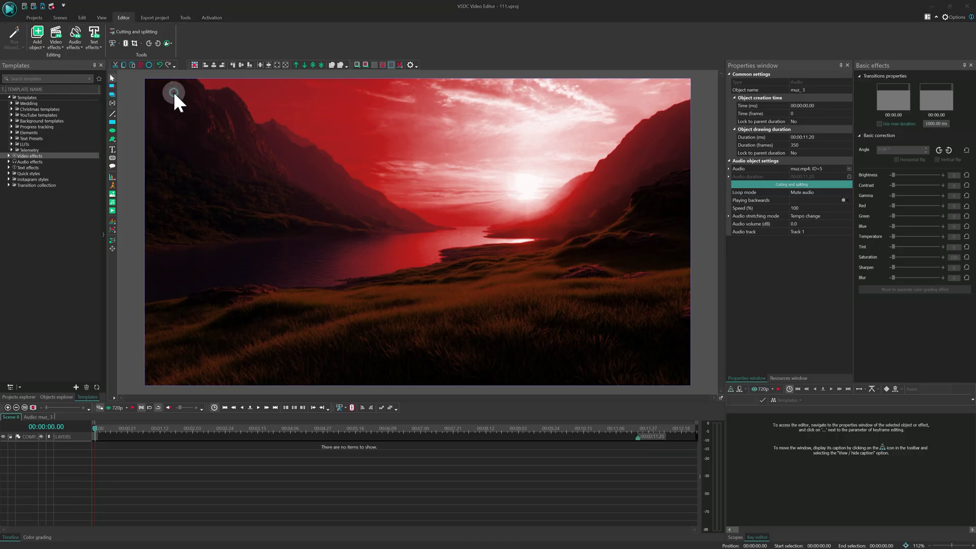
{"action": "left_click", "coordinate": [556, 314]}
{"action": "left_click", "coordinate": [839, 184]}
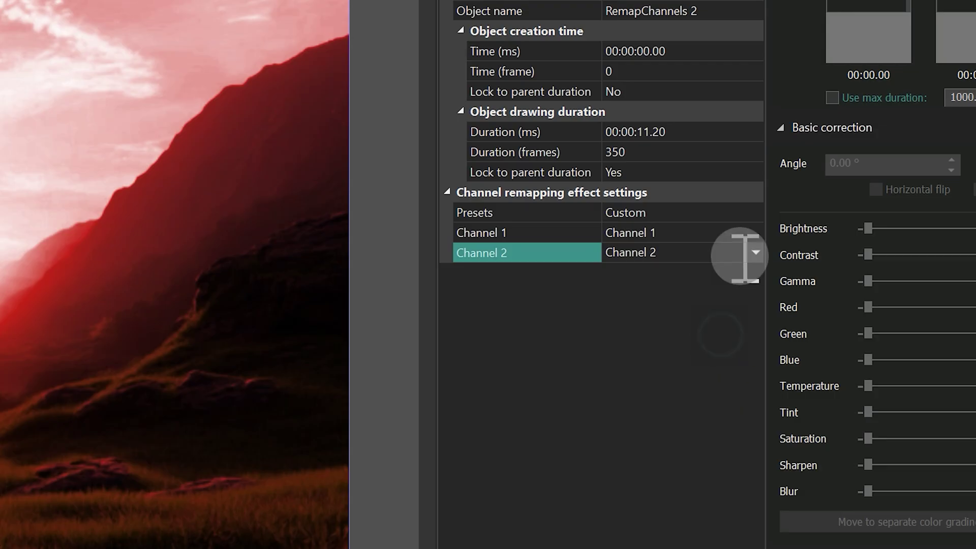
{"action": "left_click", "coordinate": [848, 176]}
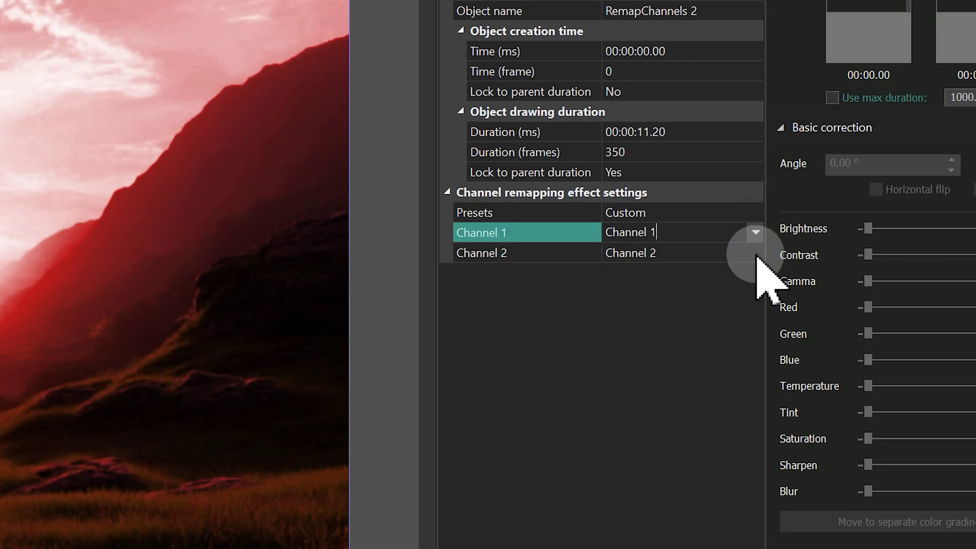
{"action": "left_click", "coordinate": [757, 254]}
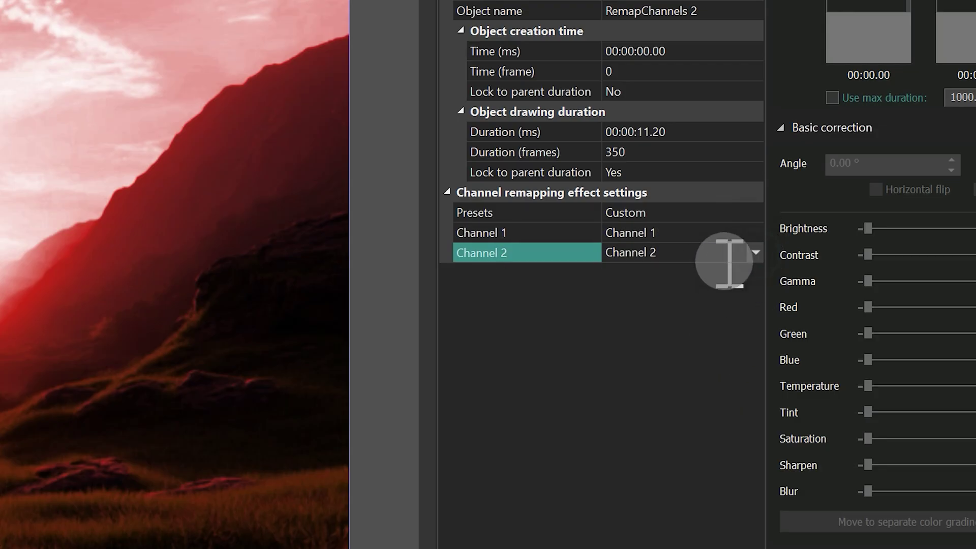
{"action": "left_click", "coordinate": [758, 256]}
{"action": "left_click", "coordinate": [664, 275]}
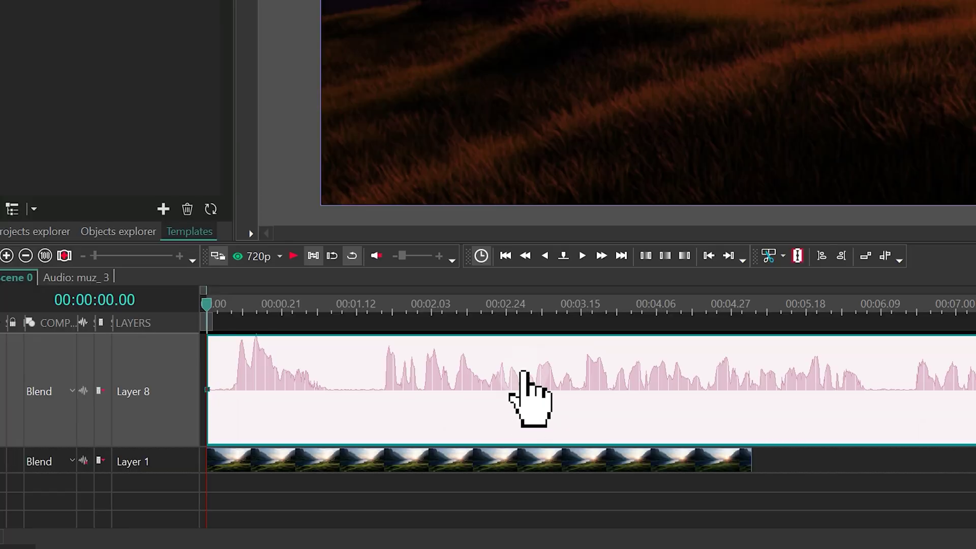
{"action": "key", "text": "space"}
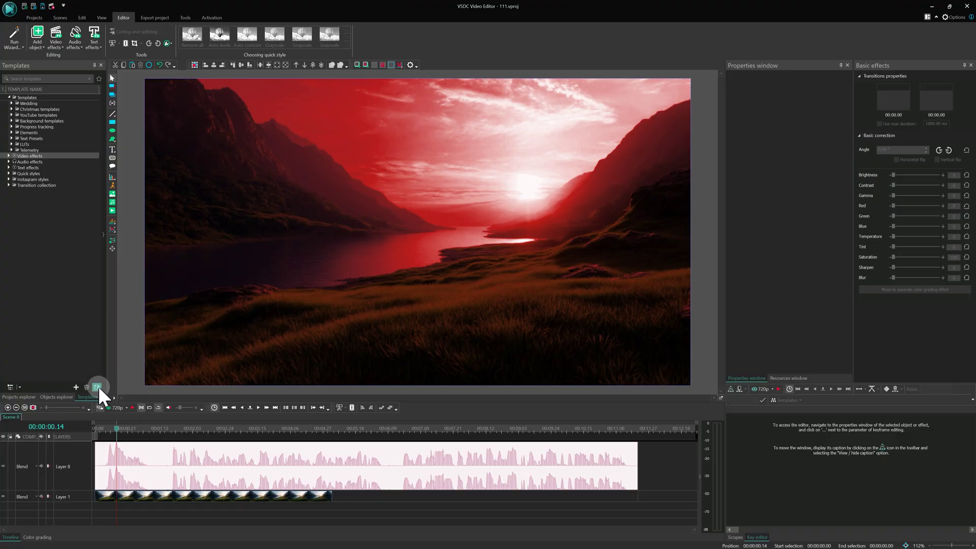
Step: Preview the Kinetic Sparks abstract background templates, then the Classic_Bold text presets
{"action": "left_click", "coordinate": [97, 387]}
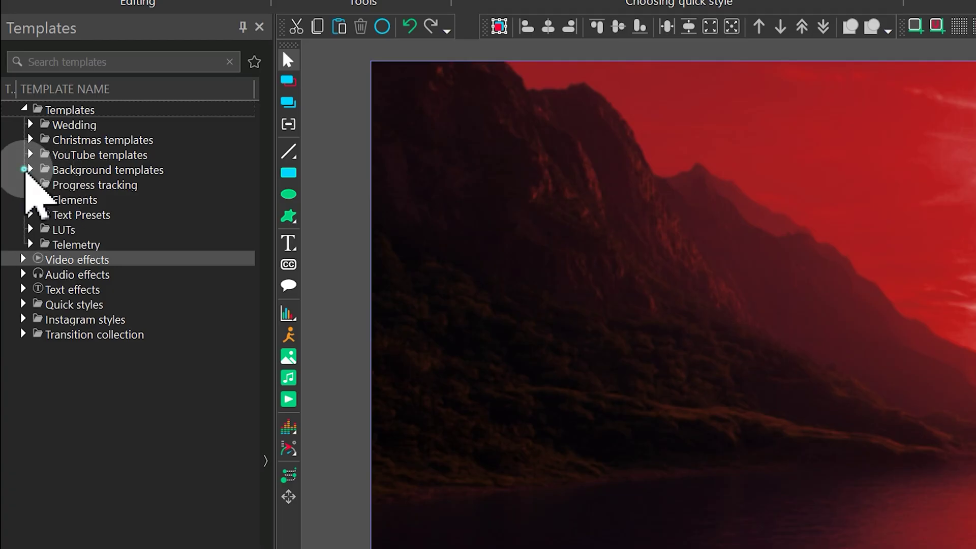
{"action": "left_click", "coordinate": [31, 170]}
{"action": "left_click", "coordinate": [98, 216]}
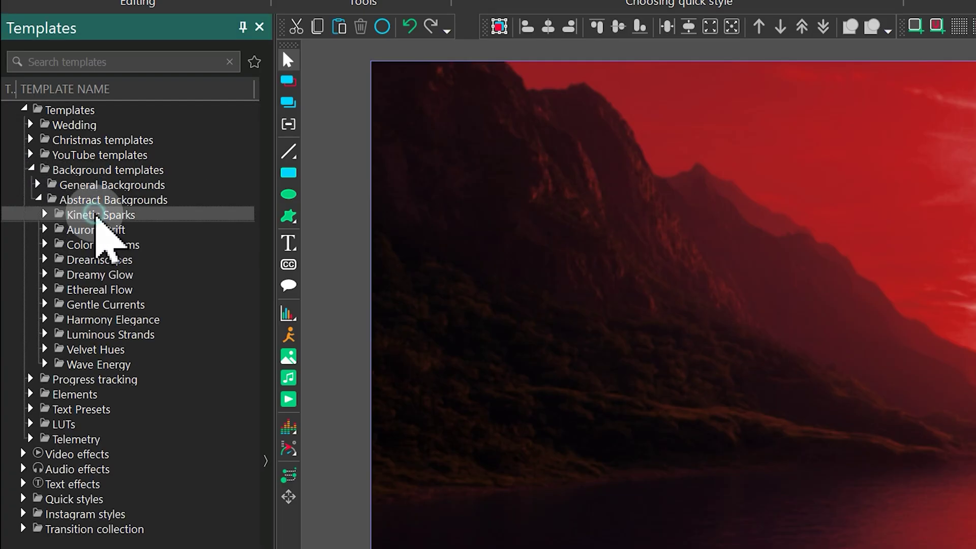
{"action": "left_click", "coordinate": [265, 460]}
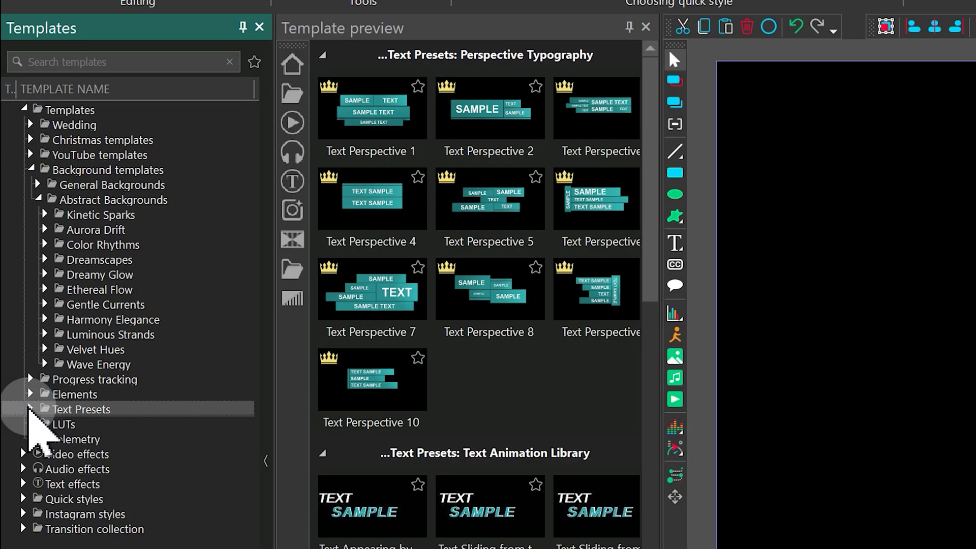
{"action": "left_click", "coordinate": [97, 454]}
{"action": "left_click", "coordinate": [344, 379]}
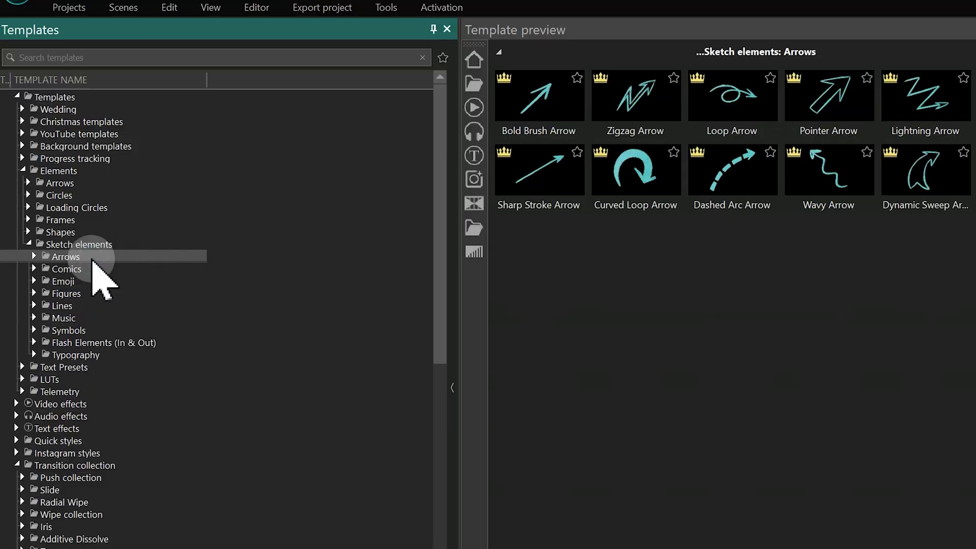
Step: Step through the Comics, Lines, Music and Symbols sketch elements, then view the transition collection
{"action": "left_click", "coordinate": [92, 262]}
{"action": "key", "text": "Down"}
{"action": "key", "text": "Down"}
{"action": "key", "text": "Down"}
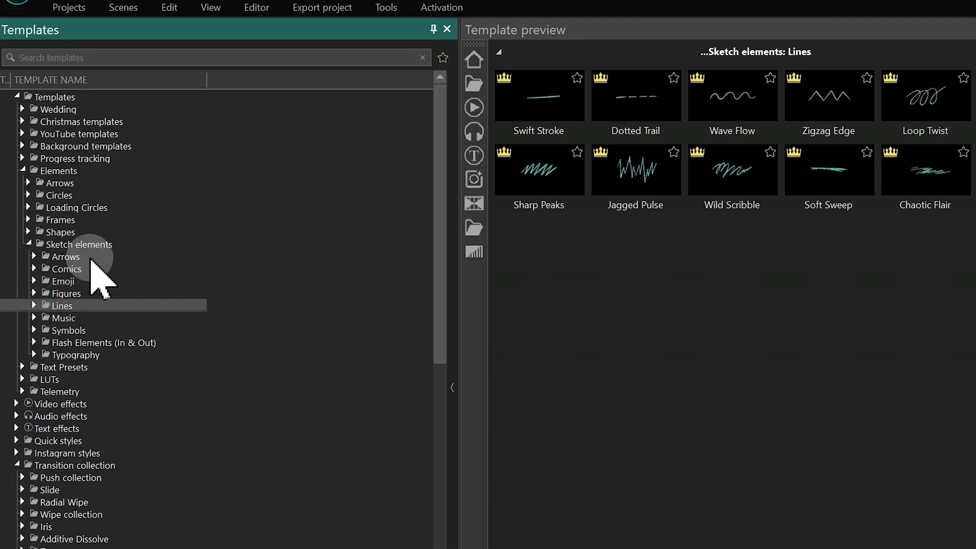
{"action": "key", "text": "Down"}
{"action": "key", "text": "Down"}
{"action": "key", "text": "Down"}
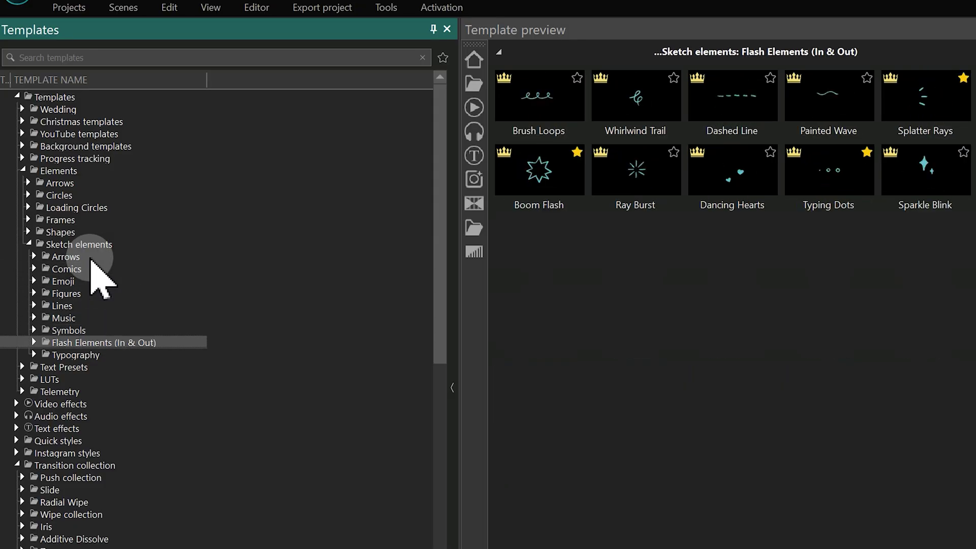
{"action": "key", "text": "Down"}
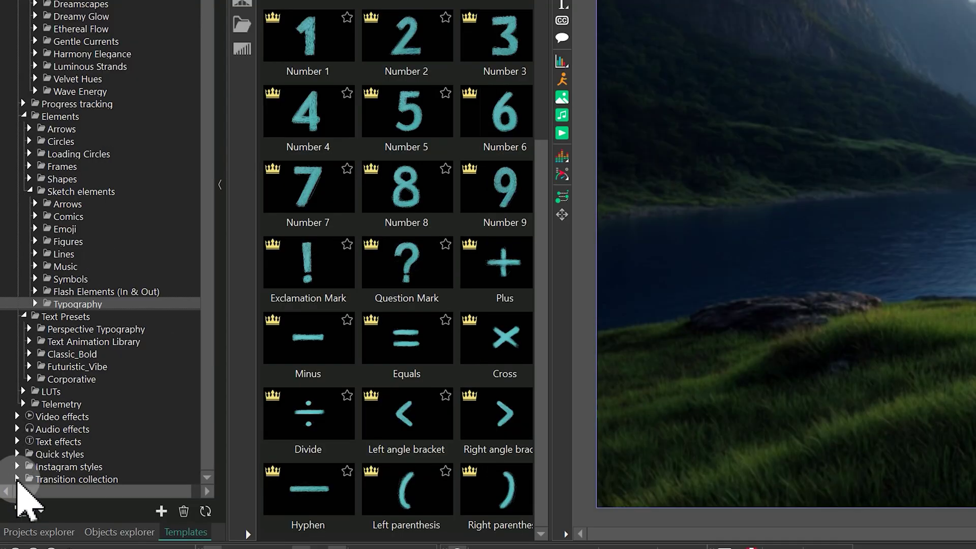
{"action": "left_click", "coordinate": [45, 476]}
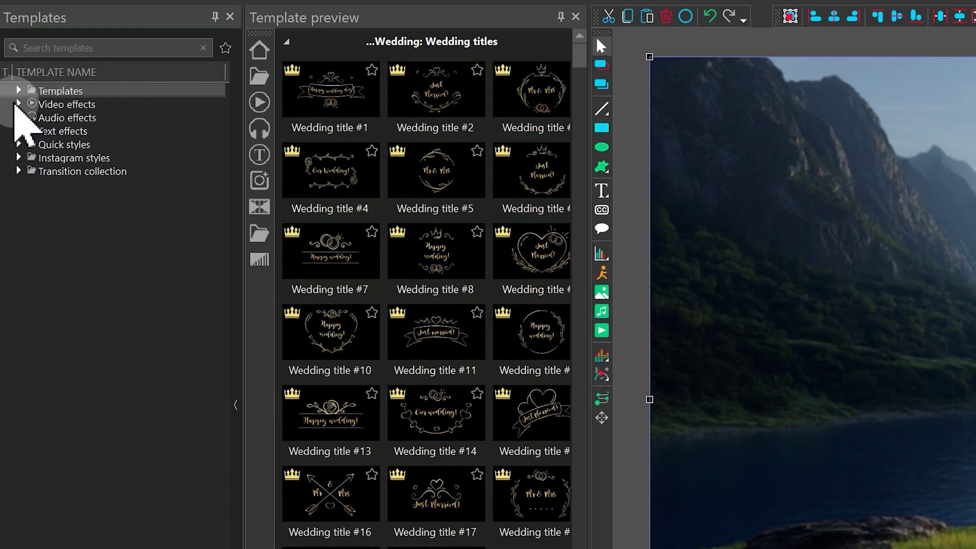
{"action": "left_click", "coordinate": [19, 104]}
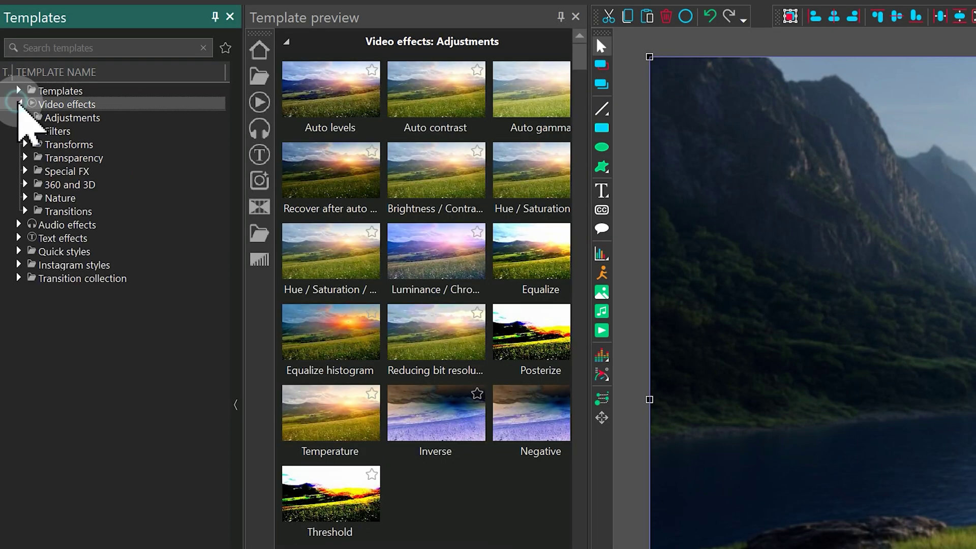
Step: Show the Transforms > Perspective > Advanced templates, then the Free shape From gallery options
{"action": "left_click", "coordinate": [25, 145]}
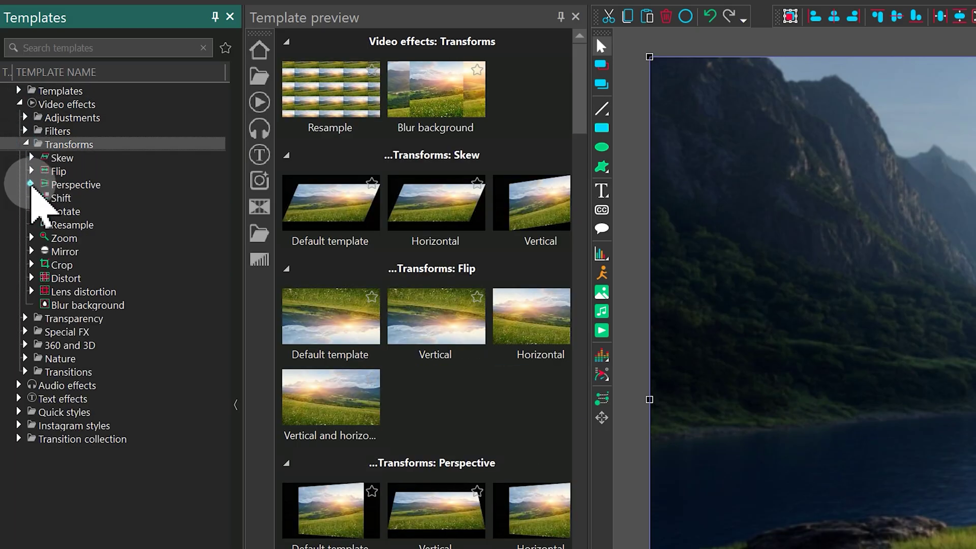
{"action": "left_click", "coordinate": [31, 185]}
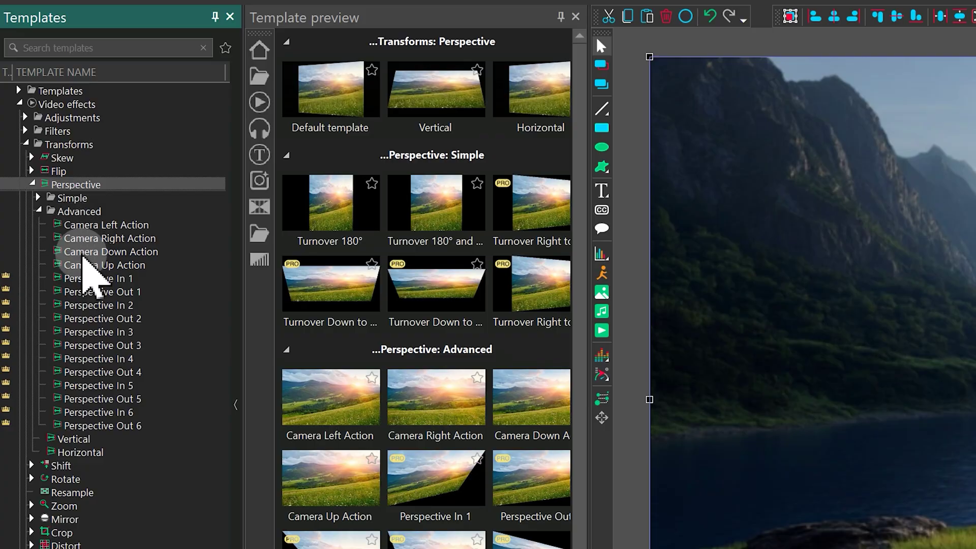
{"action": "left_click", "coordinate": [87, 212]}
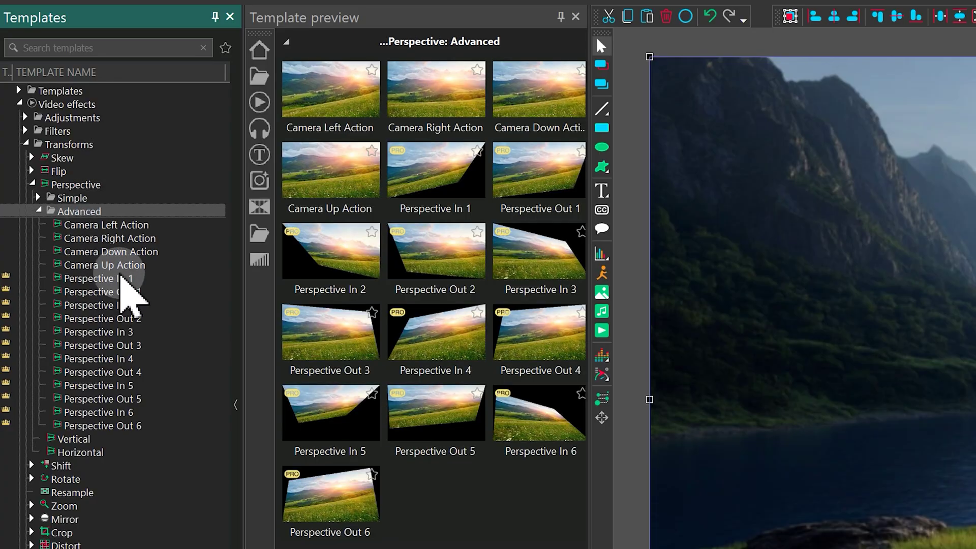
{"action": "mouse_move", "coordinate": [409, 201]}
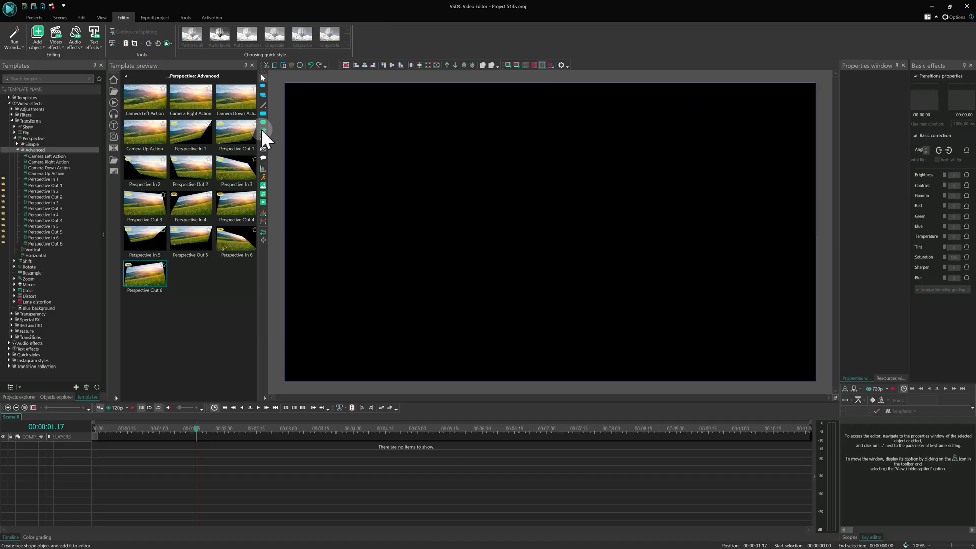
{"action": "left_click", "coordinate": [602, 166]}
{"action": "mouse_move", "coordinate": [681, 241]}
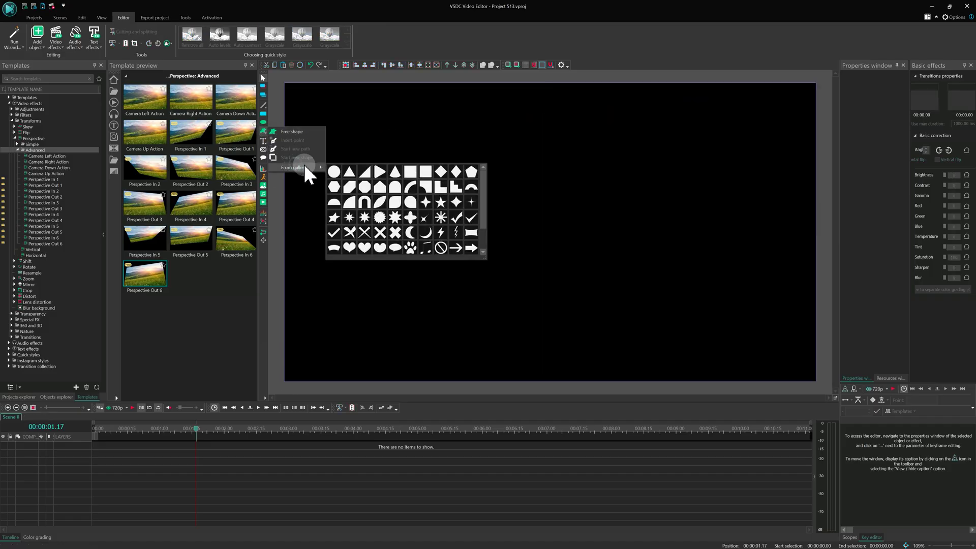
Step: Draw a large Star #2 shape, apply Perspective In 1 to it, and preview it
{"action": "left_click", "coordinate": [441, 203]}
{"action": "left_click_drag", "start_coordinate": [389, 106], "coordinate": [637, 304]}
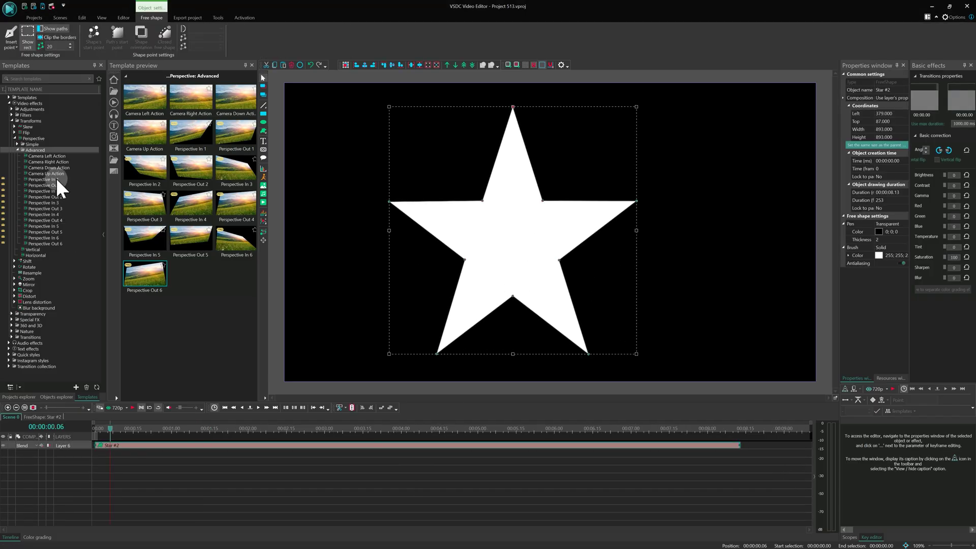
{"action": "left_click_drag", "start_coordinate": [56, 179], "coordinate": [498, 239]}
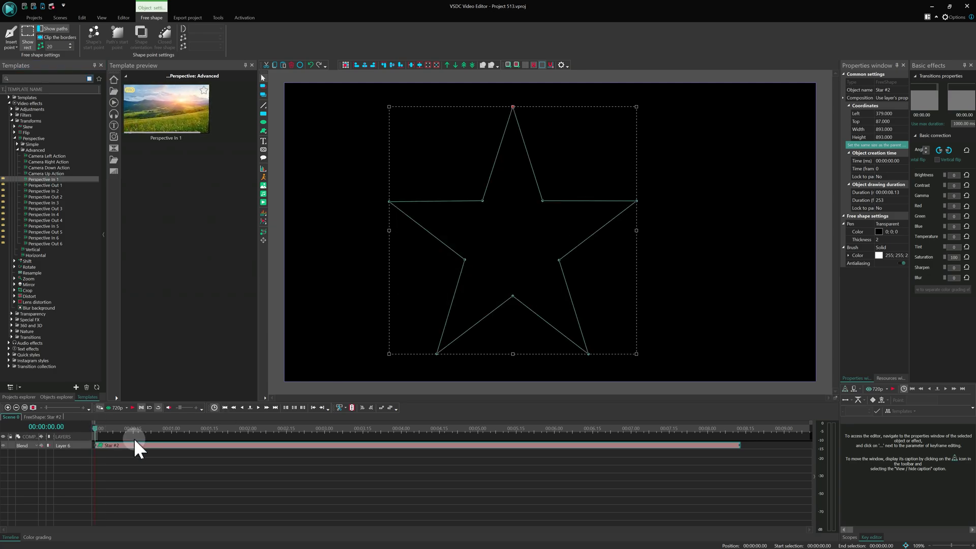
{"action": "key", "text": "space"}
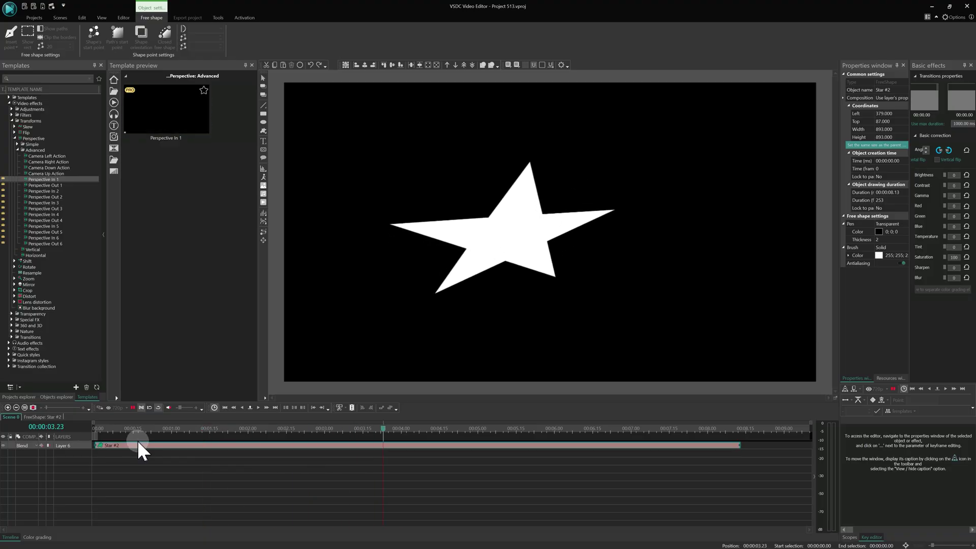
{"action": "key", "text": "space"}
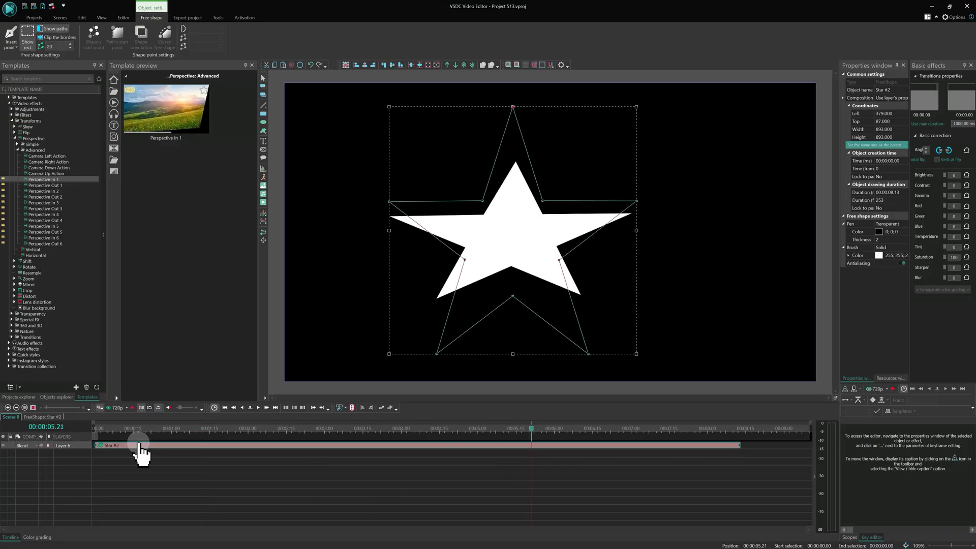
Step: Delete the star's Perspective 4 layer, reapply Perspective In 1, and replay the preview
{"action": "double_click", "coordinate": [138, 446]}
{"action": "left_click", "coordinate": [162, 446]}
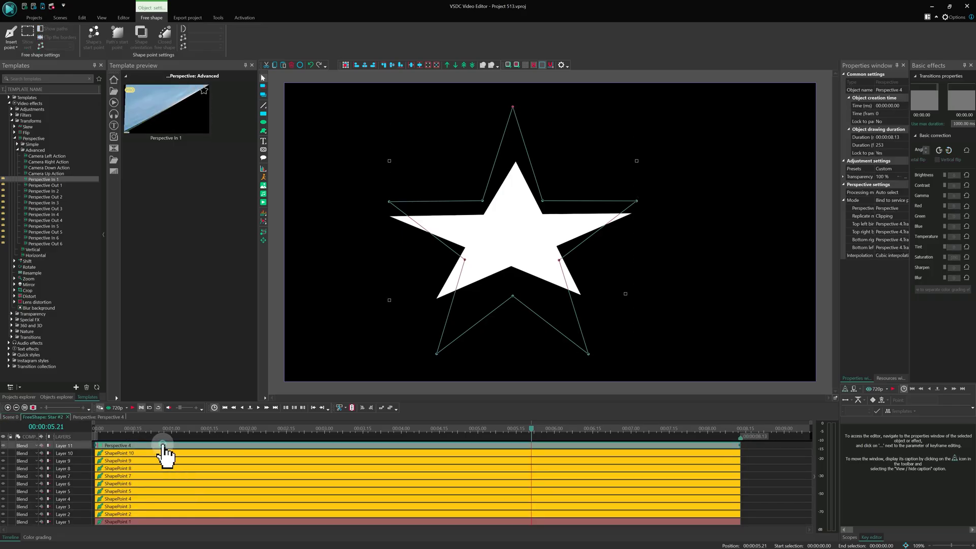
{"action": "key", "text": "Delete"}
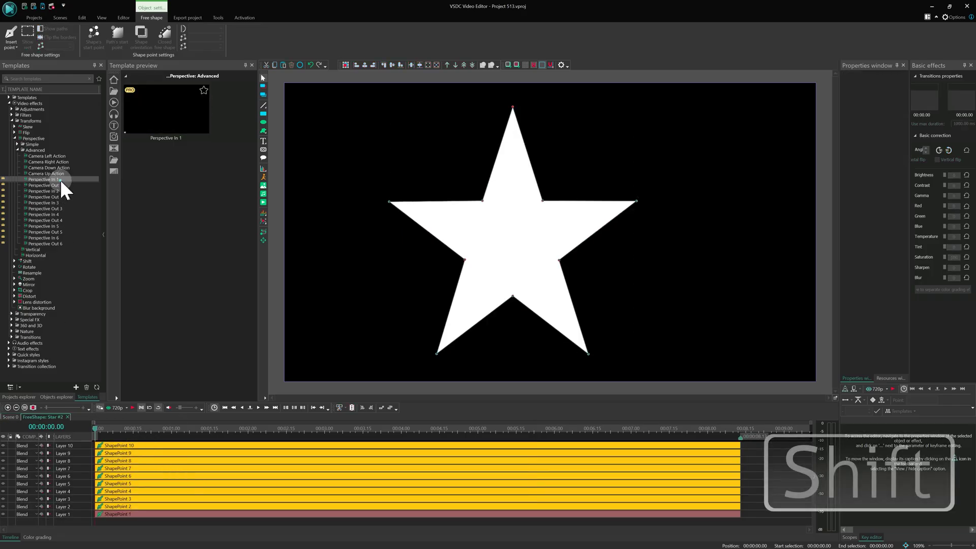
{"action": "left_click_drag", "start_coordinate": [60, 179], "coordinate": [507, 241]}
{"action": "key", "text": "space"}
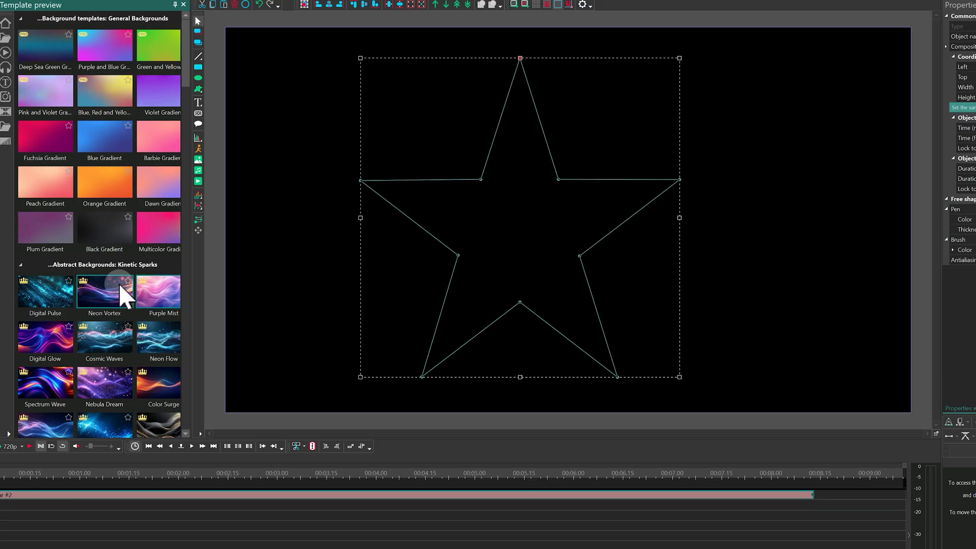
Step: Fill the star with Orange Gradient in Source in blend mode and delete the Multicolor Gradient layer
{"action": "left_click_drag", "start_coordinate": [154, 241], "coordinate": [451, 232]}
{"action": "key", "text": "shift"}
{"action": "left_click_drag", "start_coordinate": [96, 192], "coordinate": [453, 190]}
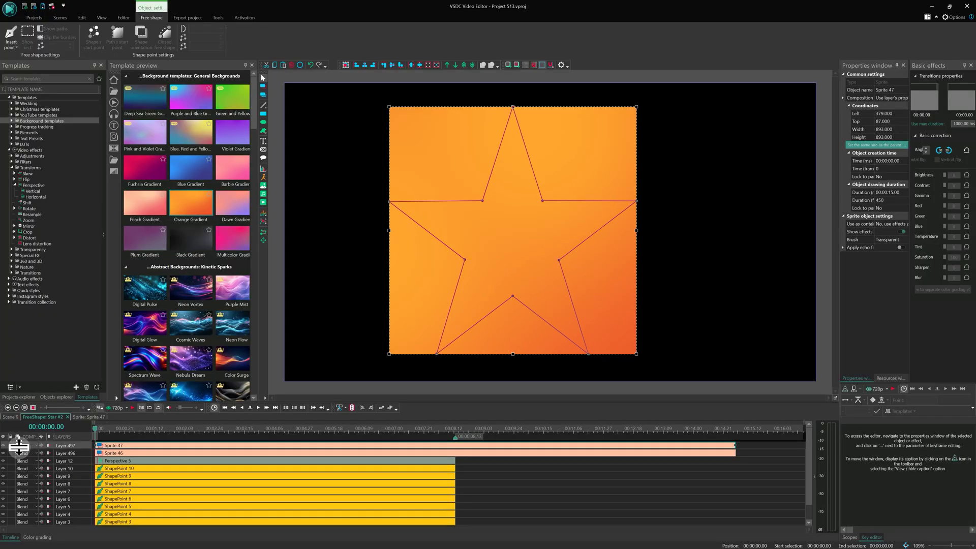
{"action": "left_click", "coordinate": [28, 446]}
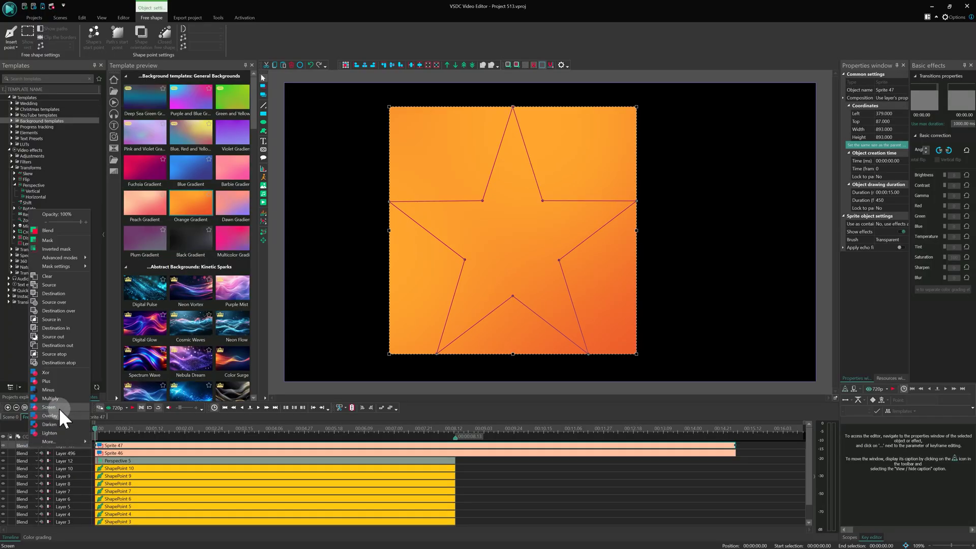
{"action": "left_click", "coordinate": [64, 319]}
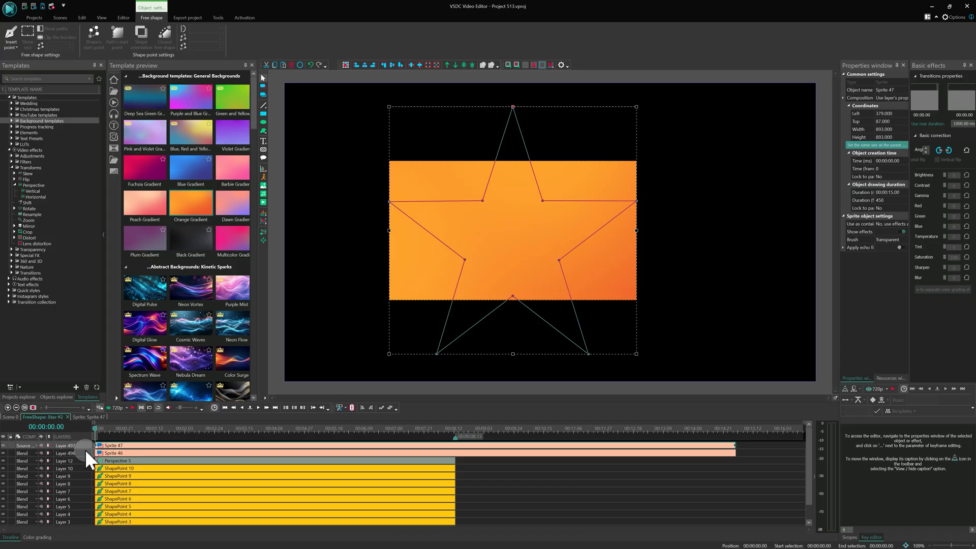
{"action": "left_click", "coordinate": [99, 453]}
{"action": "key", "text": "Delete"}
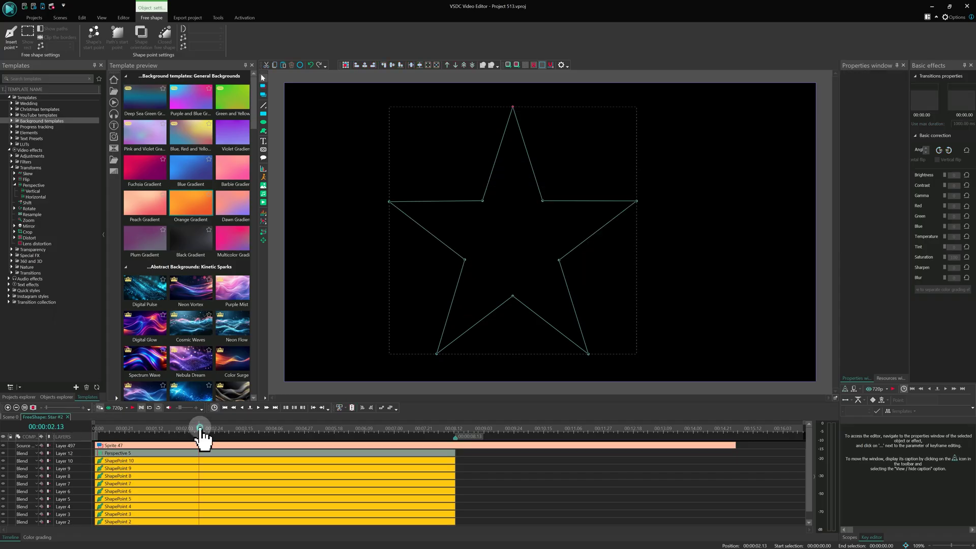
Step: Preview the opening and shorten the Perspective 5 effect to about 1.26 seconds
{"action": "left_click_drag", "start_coordinate": [199, 429], "coordinate": [99, 428]}
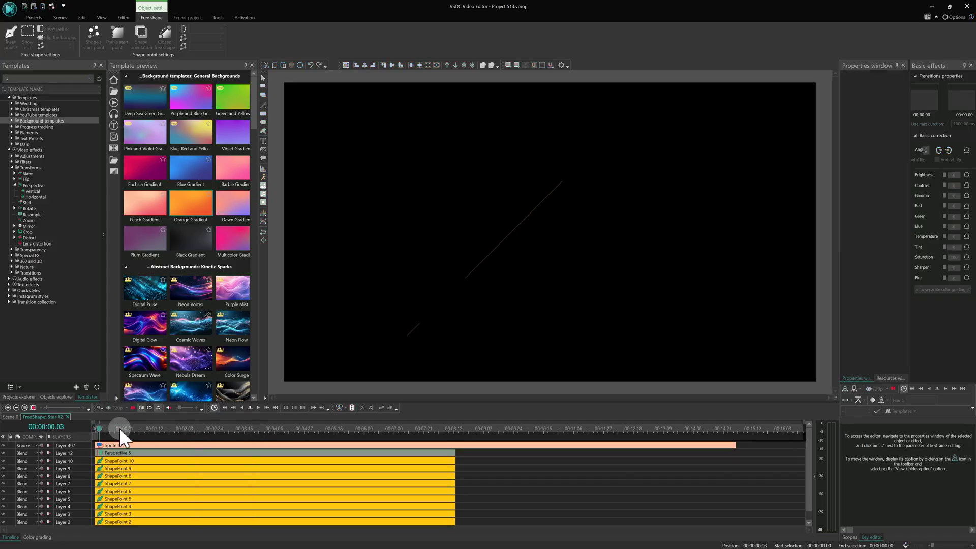
{"action": "key", "text": "space"}
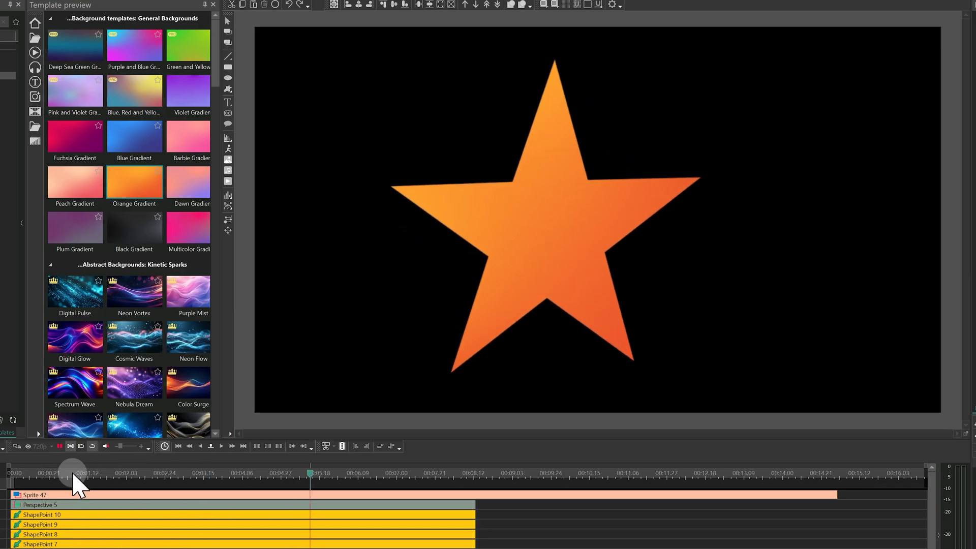
{"action": "key", "text": "space"}
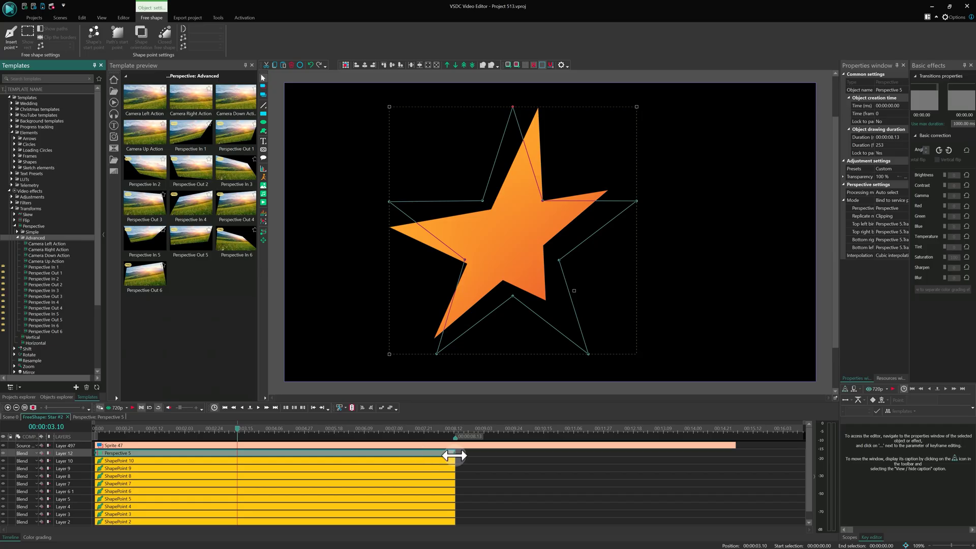
{"action": "left_click_drag", "start_coordinate": [456, 451], "coordinate": [232, 451]}
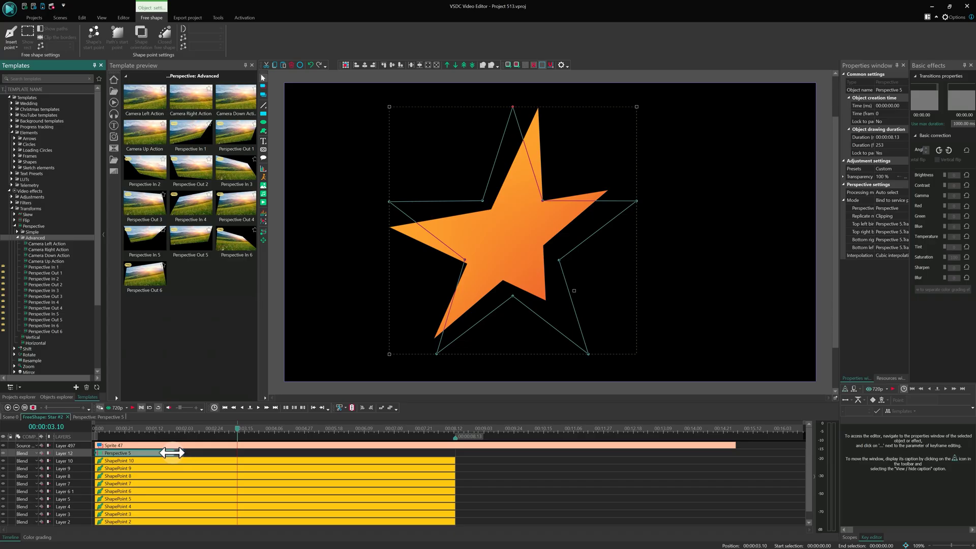
{"action": "left_click_drag", "start_coordinate": [172, 453], "coordinate": [172, 453]}
{"action": "left_click", "coordinate": [140, 429]}
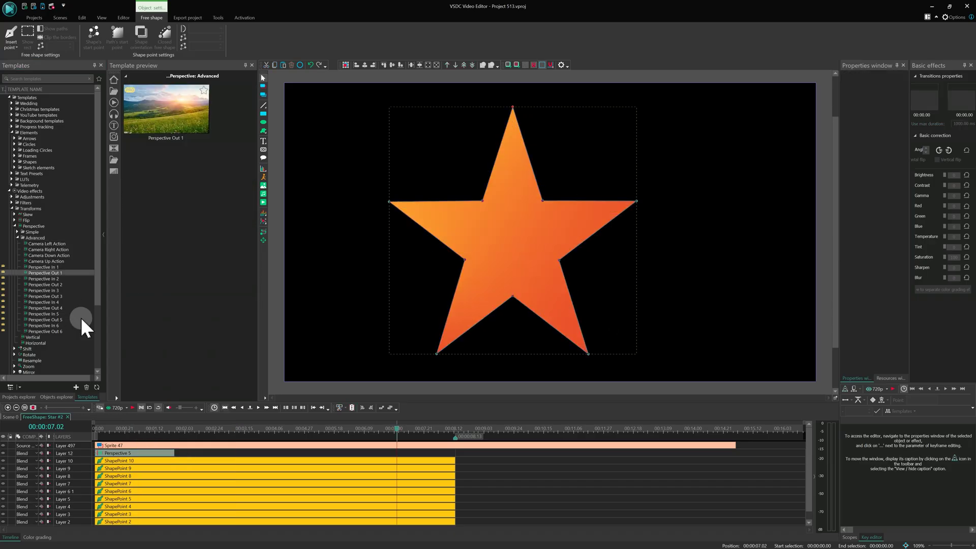
Step: Try a Perspective Out 1 exit, then use Perspective Out 6 and start it near 6 seconds
{"action": "key", "text": "shift"}
{"action": "left_click_drag", "start_coordinate": [51, 277], "coordinate": [395, 452]}
{"action": "key", "text": "space"}
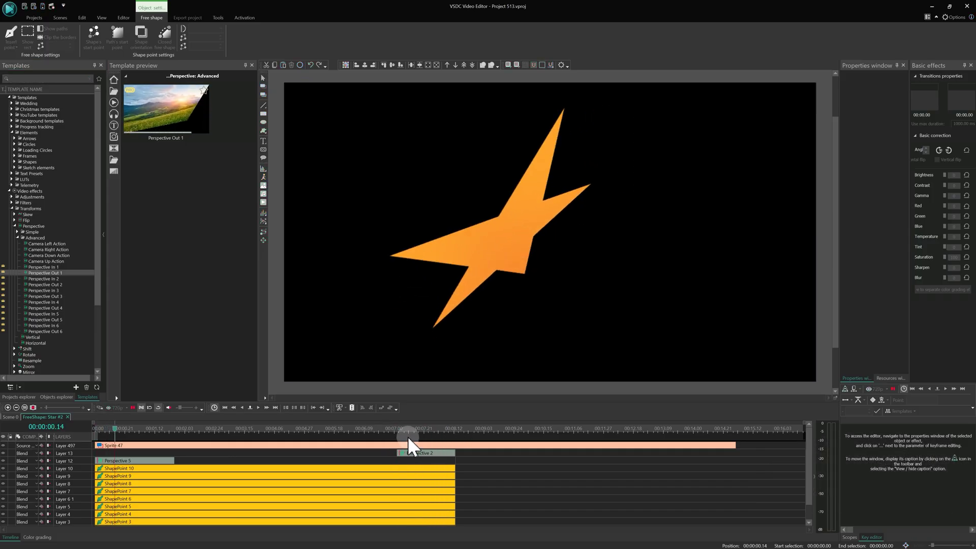
{"action": "left_click", "coordinate": [407, 436]}
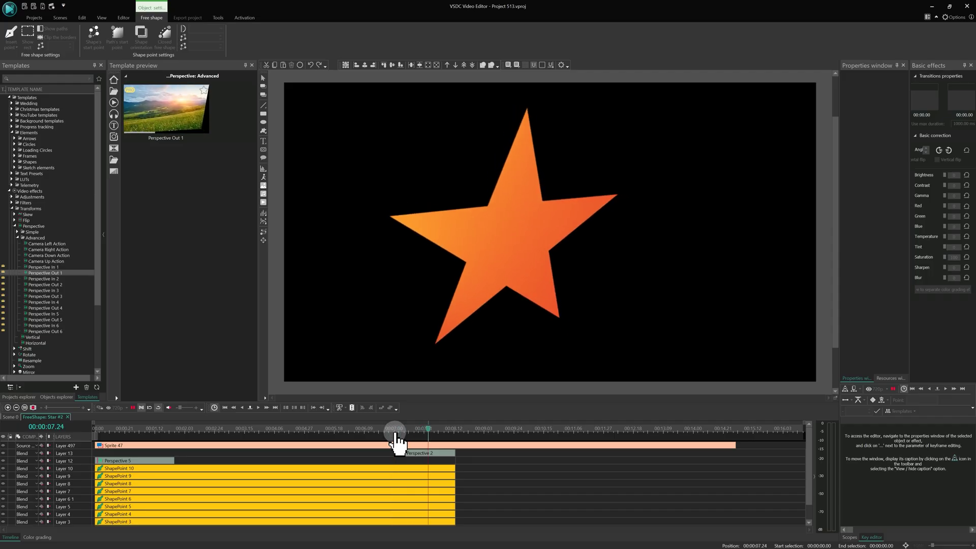
{"action": "left_click", "coordinate": [406, 452]}
{"action": "key", "text": "shift"}
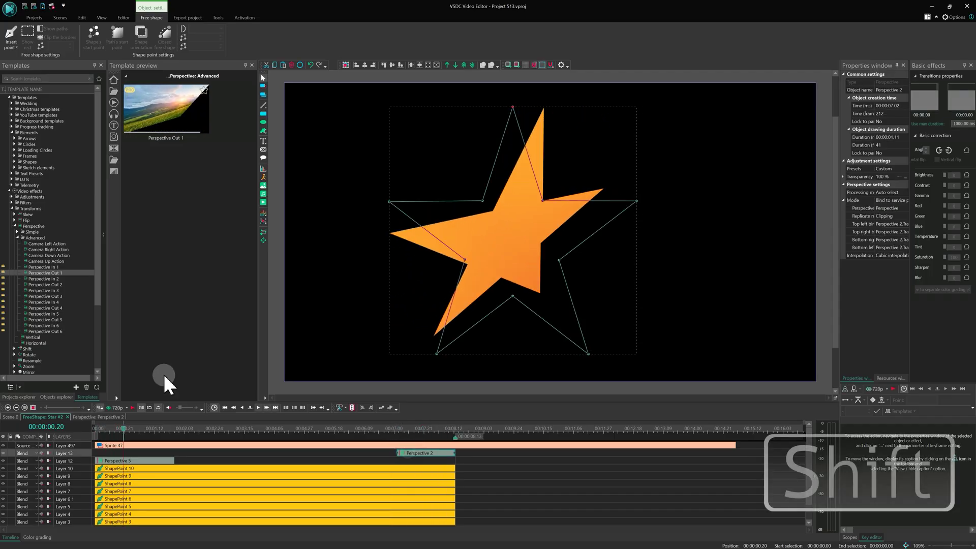
{"action": "key", "text": "Delete"}
{"action": "left_click_drag", "start_coordinate": [45, 331], "coordinate": [335, 455]}
{"action": "left_click_drag", "start_coordinate": [148, 460], "coordinate": [328, 432]}
{"action": "left_click", "coordinate": [366, 430]}
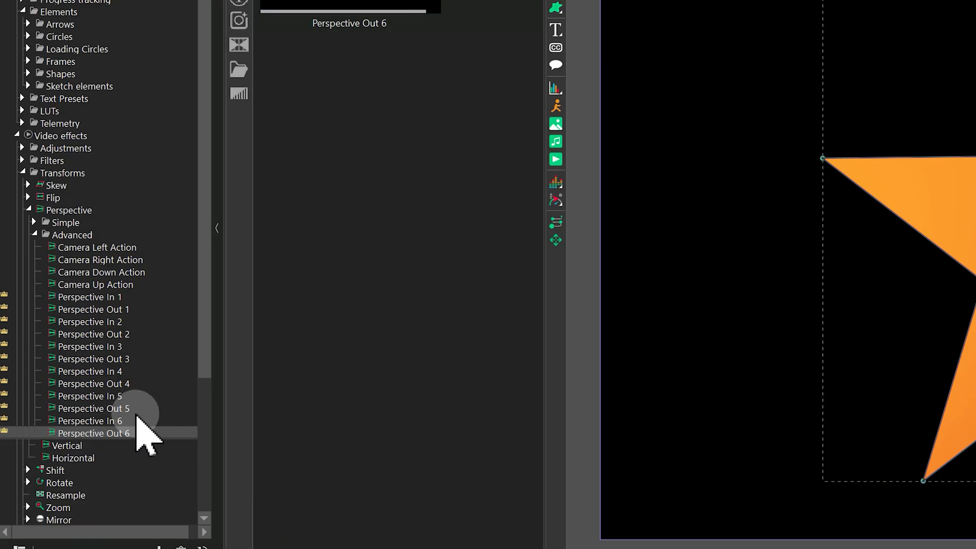
Step: Apply Shake (Med Soft) 1 from the Shift templates to the orange star and play it back
{"action": "scroll", "coordinate": [81, 453], "scroll_direction": "down", "scroll_amount": 3}
{"action": "left_click", "coordinate": [28, 358]}
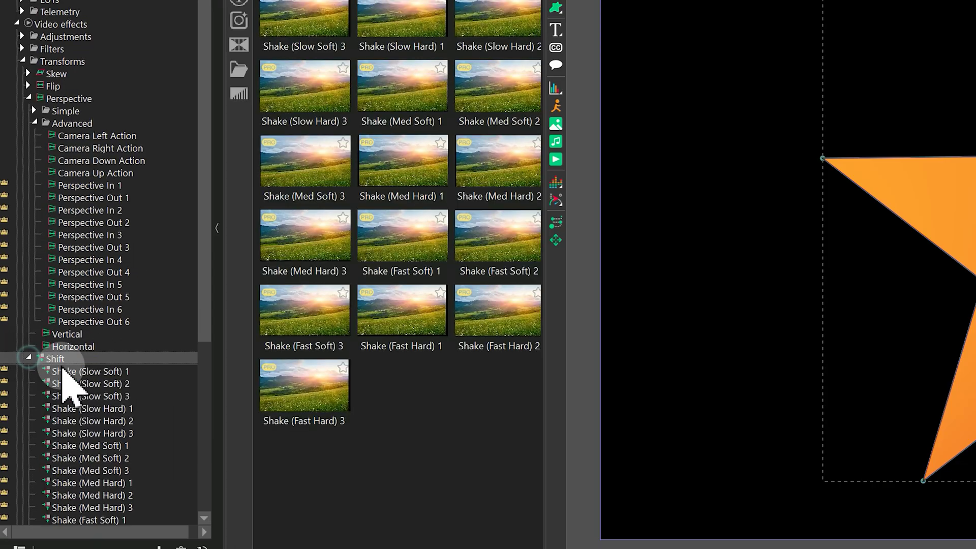
{"action": "scroll", "coordinate": [122, 315], "scroll_direction": "down", "scroll_amount": 3}
{"action": "left_click", "coordinate": [117, 260]}
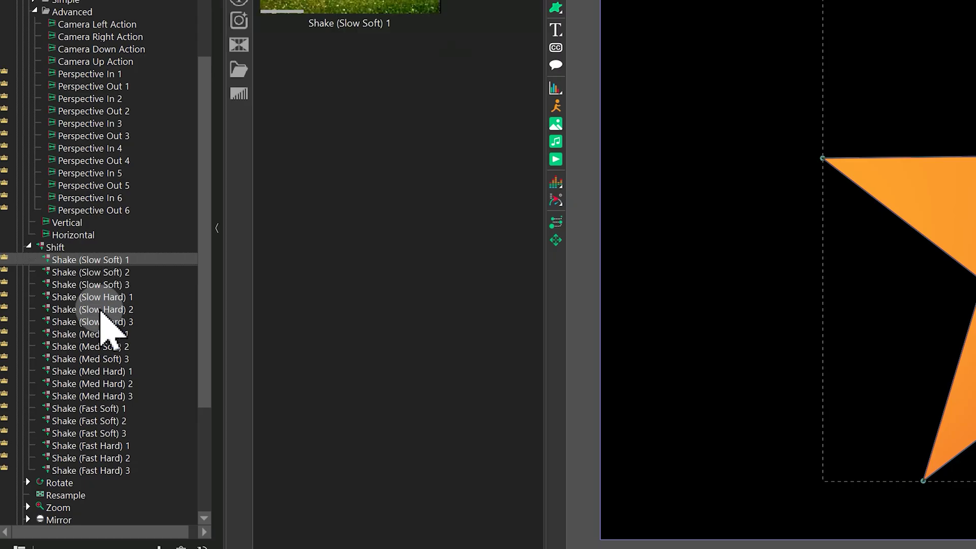
{"action": "left_click", "coordinate": [56, 249]}
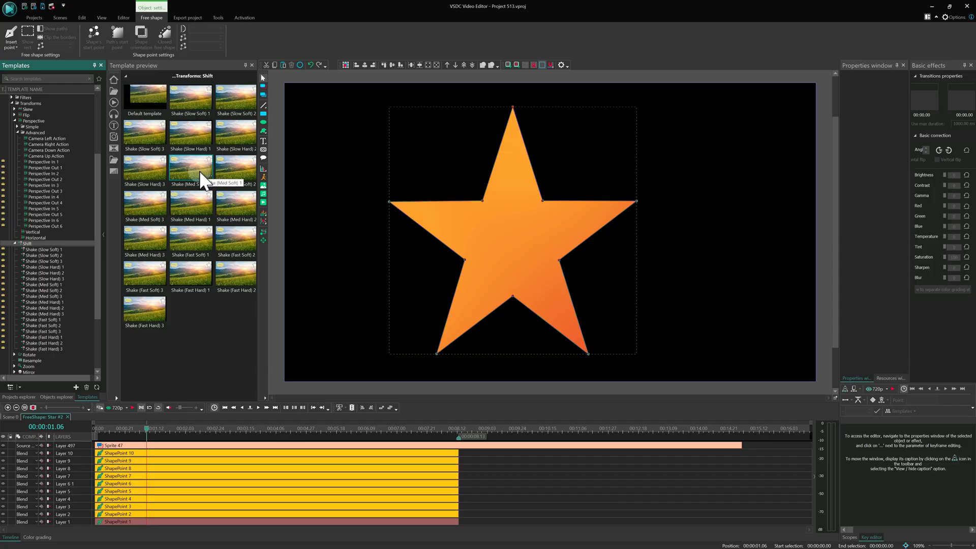
{"action": "left_click_drag", "start_coordinate": [428, 102], "coordinate": [916, 183]}
{"action": "left_click_drag", "start_coordinate": [496, 228], "coordinate": [496, 229]}
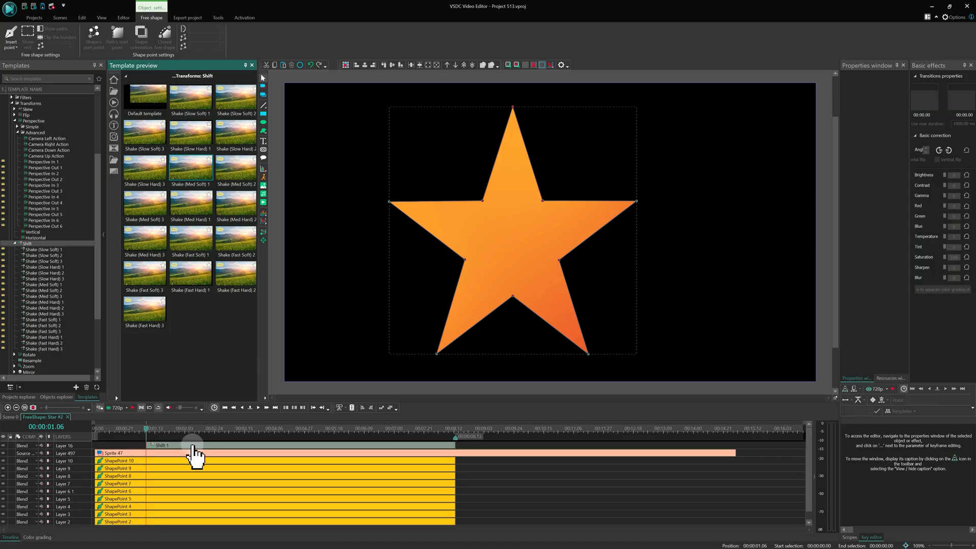
{"action": "key", "text": "space"}
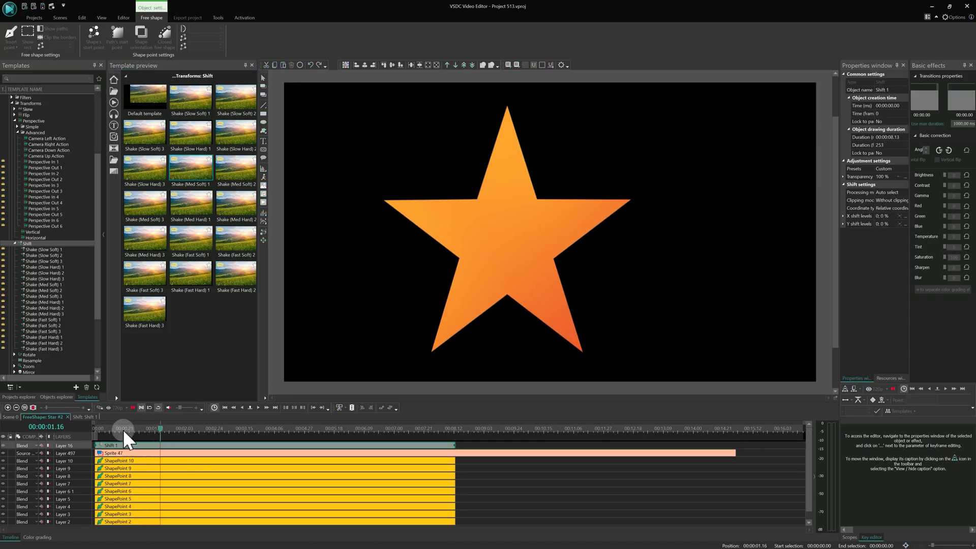
{"action": "key", "text": "space"}
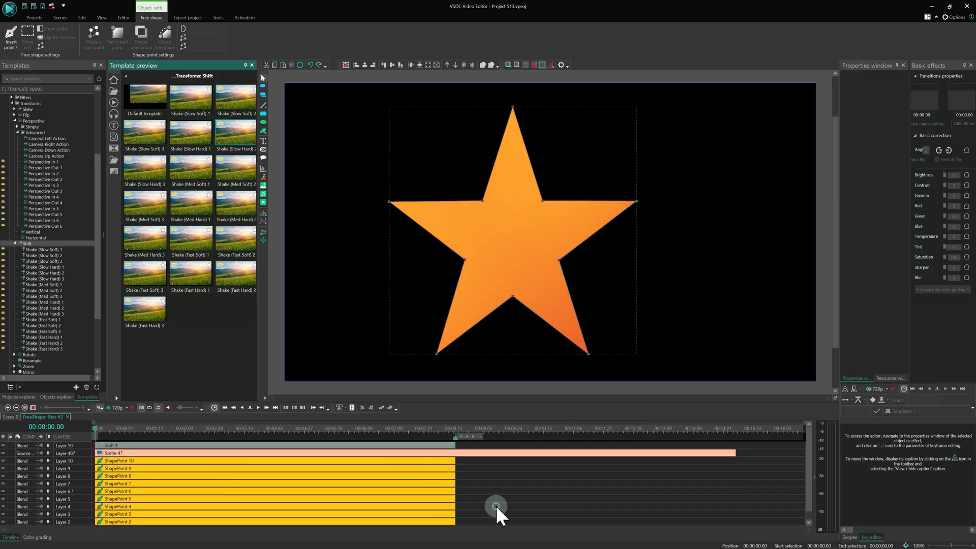
{"action": "key", "text": "space"}
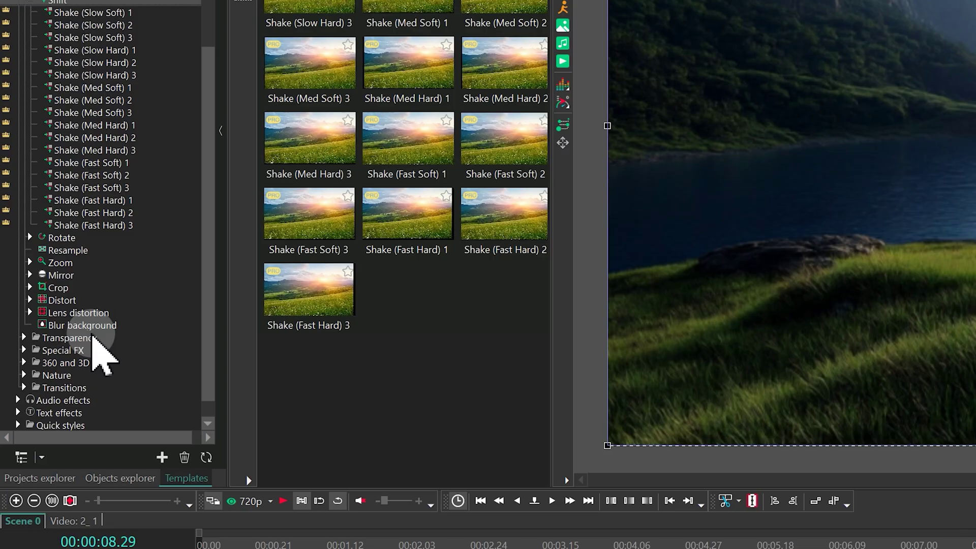
Step: Apply the Zoom In ↗ template to the mountain lake video and preview it
{"action": "left_click", "coordinate": [30, 262]}
{"action": "scroll", "coordinate": [100, 277], "scroll_direction": "down", "scroll_amount": 3}
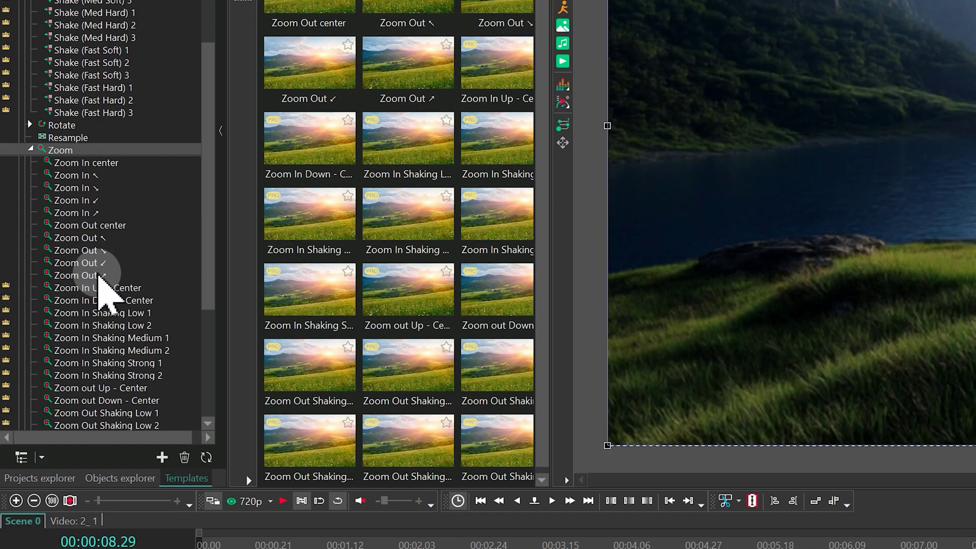
{"action": "scroll", "coordinate": [99, 277], "scroll_direction": "down", "scroll_amount": 2}
{"action": "left_click_drag", "start_coordinate": [92, 140], "coordinate": [975, 519]}
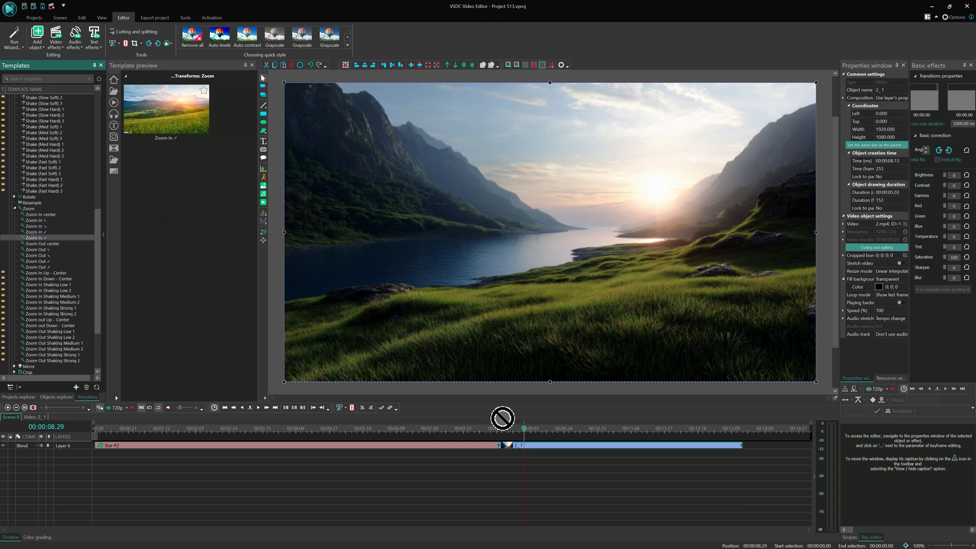
{"action": "left_click_drag", "start_coordinate": [517, 443], "coordinate": [537, 300]}
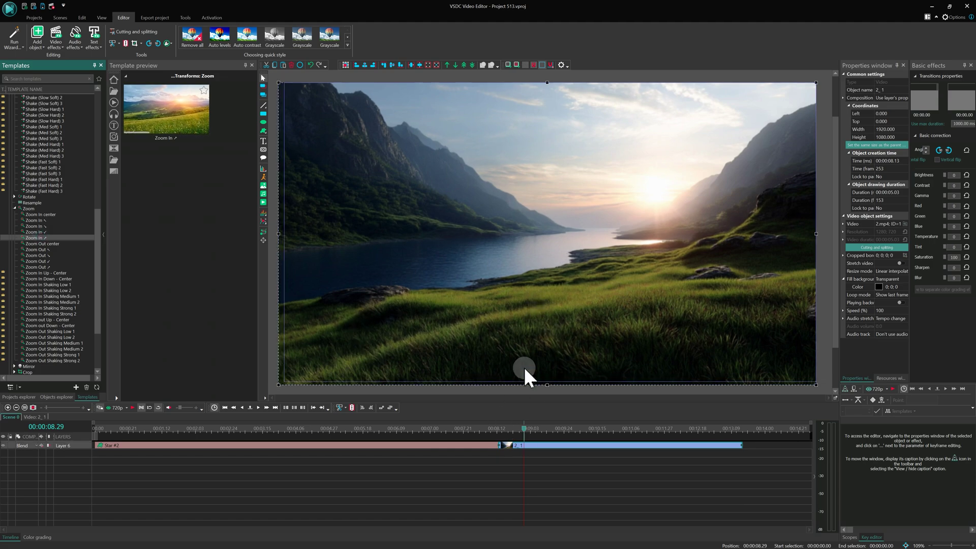
{"action": "left_click", "coordinate": [502, 429]}
{"action": "key", "text": "space"}
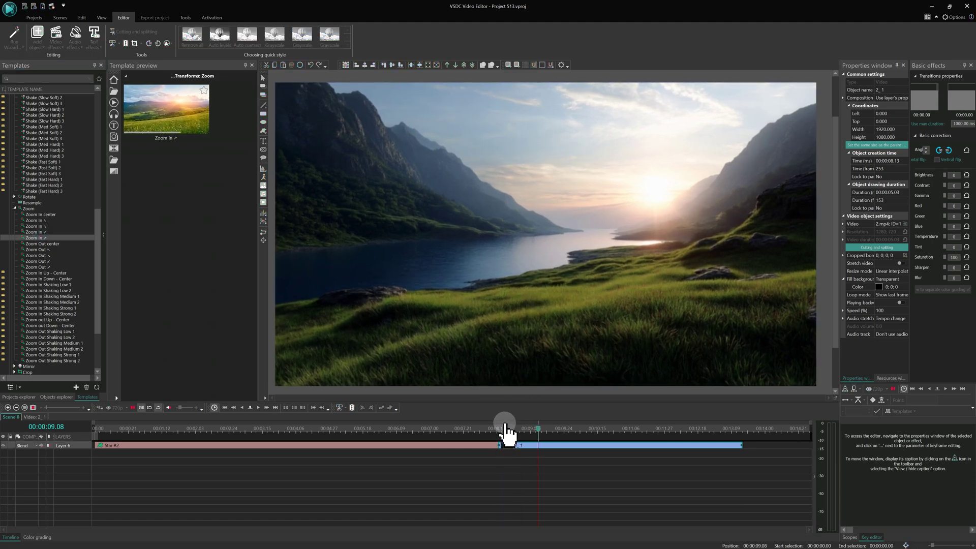
{"action": "key", "text": "space"}
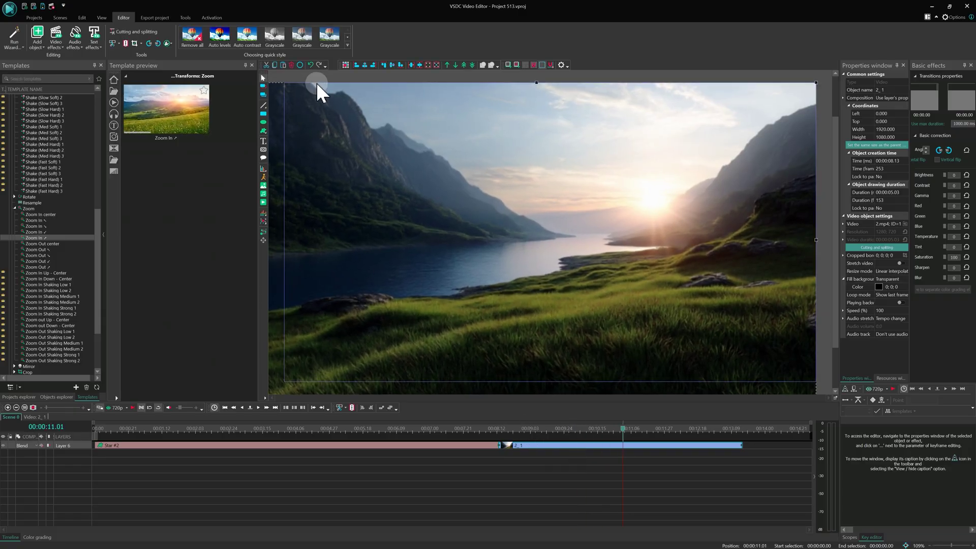
Step: Undo the plain zoom, apply Zoom In Shaking Low 1 instead and preview it from about 8.27
{"action": "left_click", "coordinate": [309, 66]}
{"action": "left_click", "coordinate": [56, 284]}
{"action": "left_click_drag", "start_coordinate": [178, 120], "coordinate": [567, 438]}
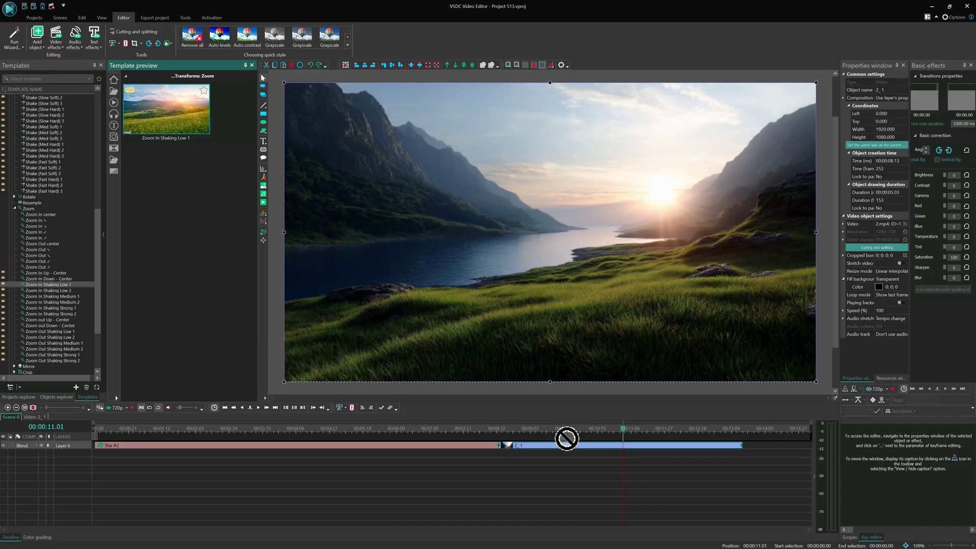
{"action": "left_click_drag", "start_coordinate": [582, 312], "coordinate": [580, 315]}
{"action": "left_click", "coordinate": [512, 429]}
{"action": "key", "text": "space"}
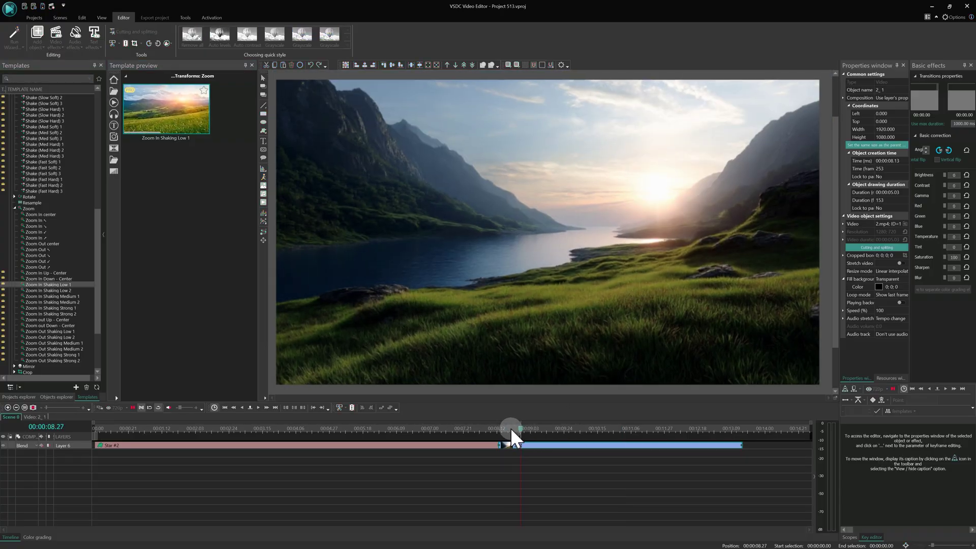
{"action": "key", "text": "space"}
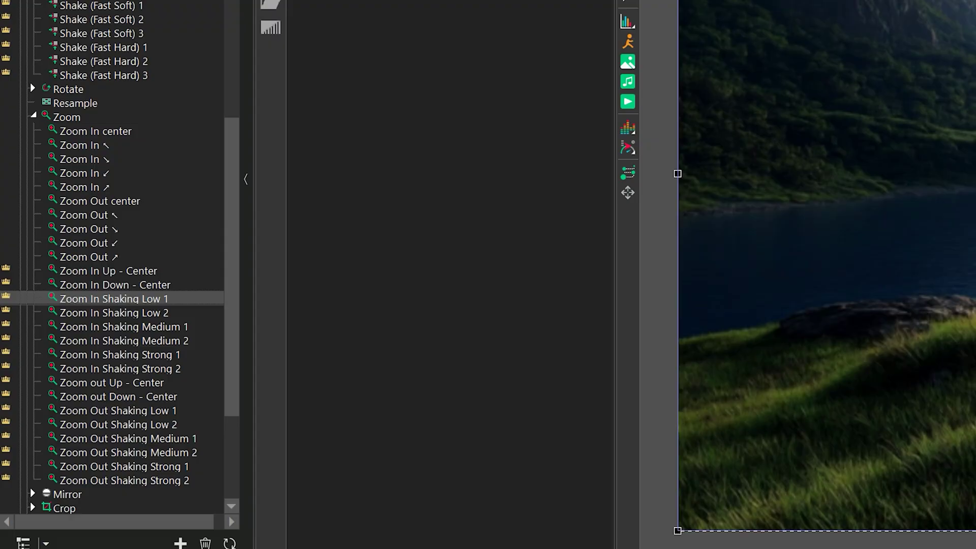
Step: Expand the Distort group and its Faceted glass, Whirpool, Swirl and Twirl templates
{"action": "scroll", "coordinate": [200, 399], "scroll_direction": "down", "scroll_amount": 5}
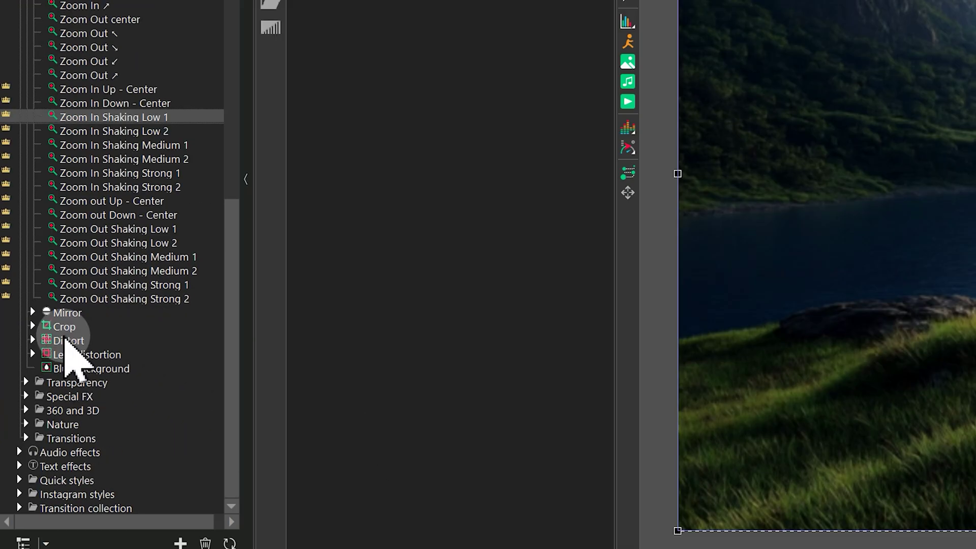
{"action": "left_click", "coordinate": [34, 340]}
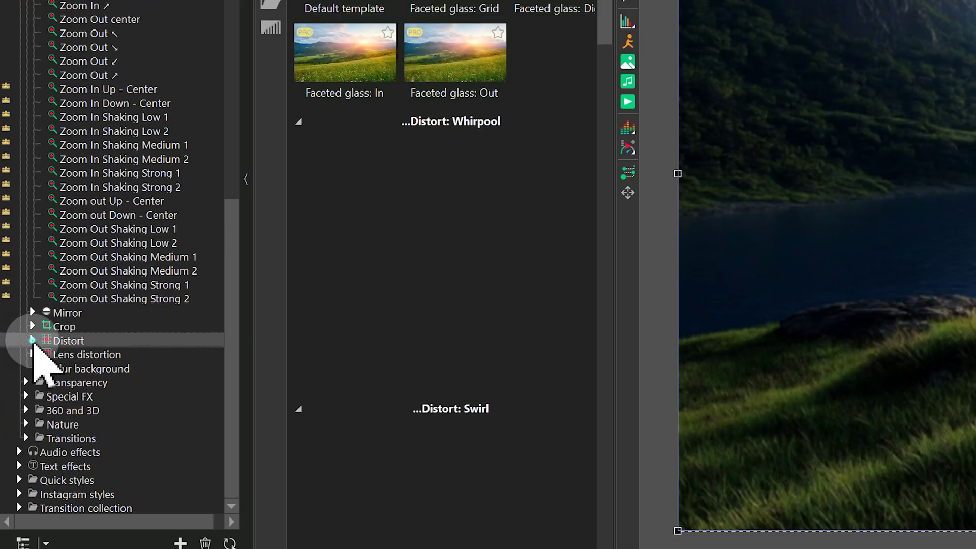
{"action": "scroll", "coordinate": [39, 346], "scroll_direction": "down", "scroll_amount": 3}
{"action": "left_click_drag", "start_coordinate": [605, 152], "coordinate": [606, 376]}
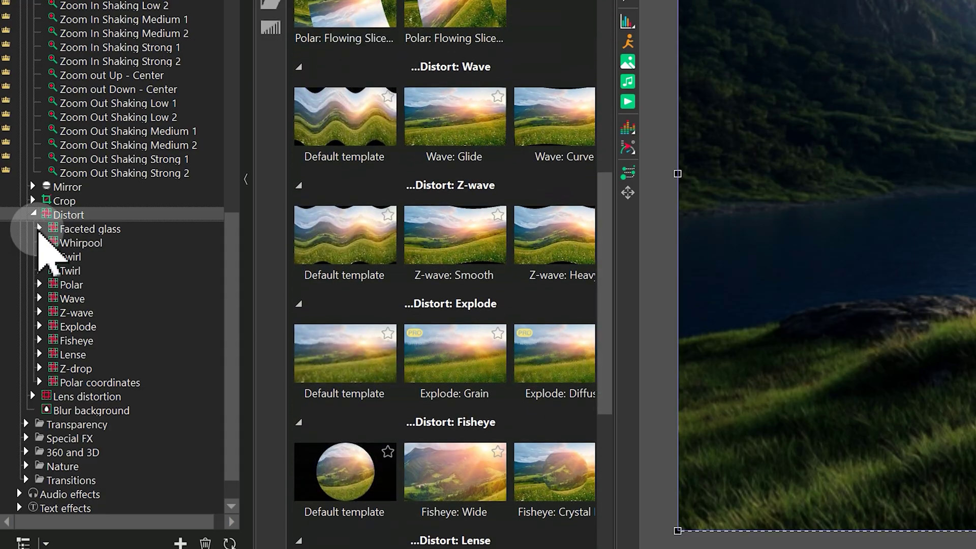
{"action": "left_click", "coordinate": [40, 228]}
{"action": "left_click", "coordinate": [39, 299]}
{"action": "scroll", "coordinate": [41, 315], "scroll_direction": "down", "scroll_amount": 3}
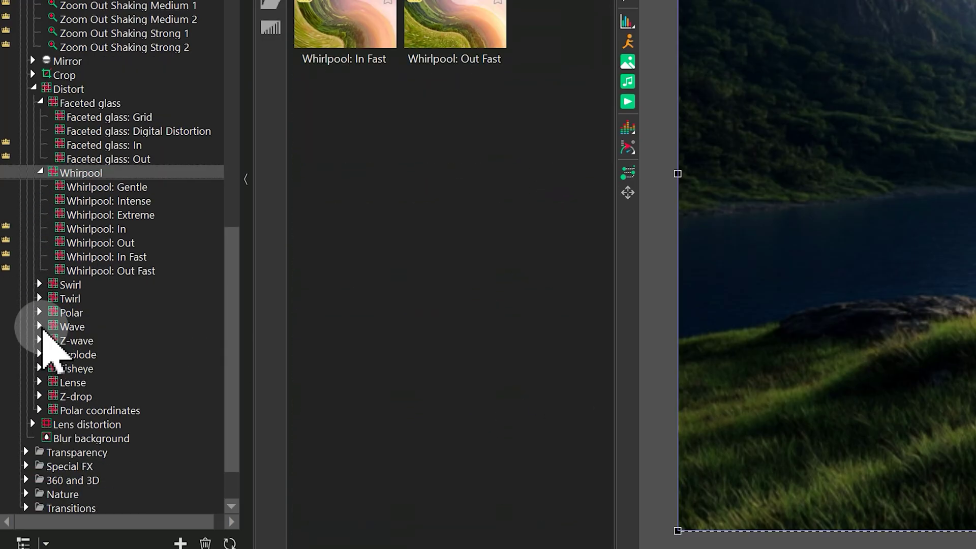
{"action": "left_click", "coordinate": [40, 285]}
{"action": "left_click", "coordinate": [39, 353]}
Step: Expand the Polar, Wave, Z-wave, Explode, Fisheye and Lense distort templates
{"action": "scroll", "coordinate": [41, 325], "scroll_direction": "down", "scroll_amount": 3}
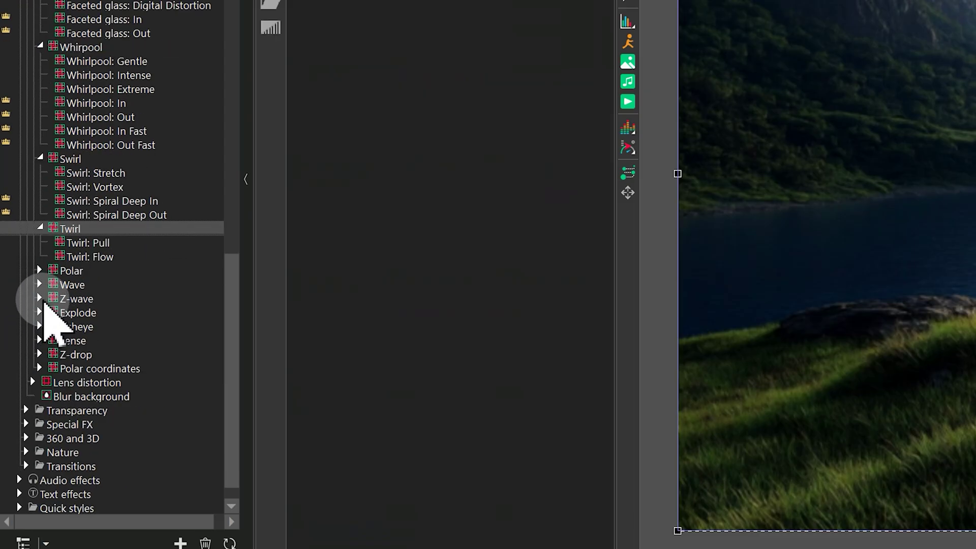
{"action": "left_click", "coordinate": [40, 271]}
{"action": "scroll", "coordinate": [46, 340], "scroll_direction": "down", "scroll_amount": 3}
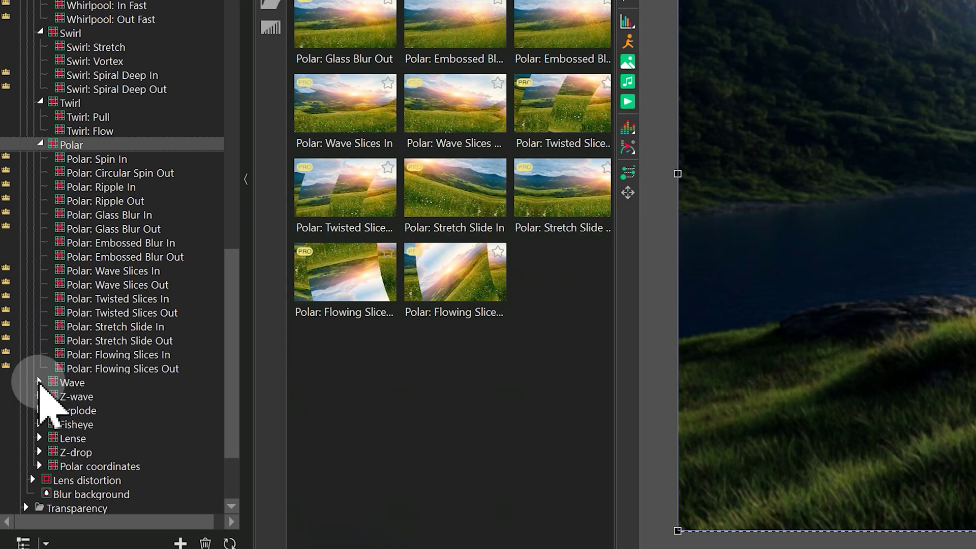
{"action": "left_click", "coordinate": [40, 383]}
{"action": "left_click", "coordinate": [40, 425]}
{"action": "left_click", "coordinate": [40, 467]}
{"action": "scroll", "coordinate": [46, 458], "scroll_direction": "down", "scroll_amount": 2}
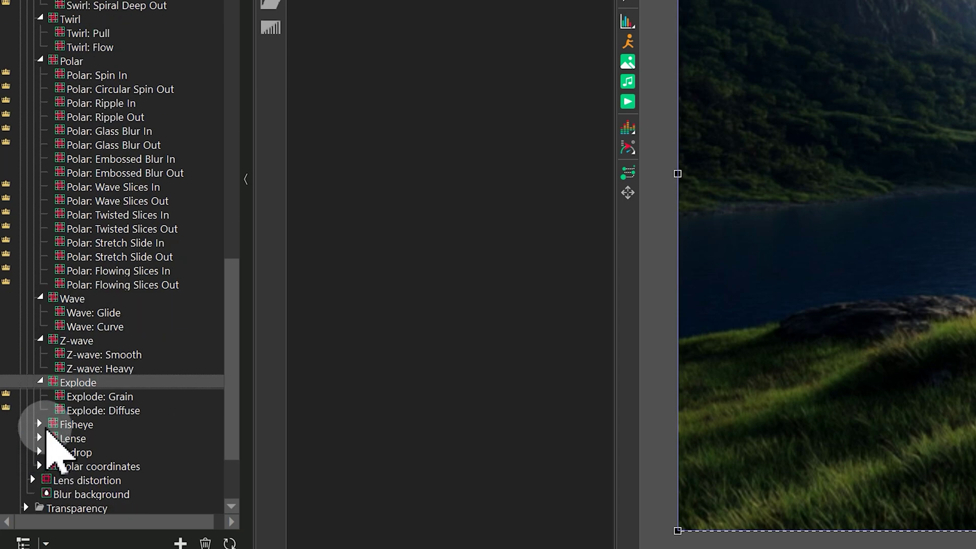
{"action": "left_click", "coordinate": [41, 425]}
{"action": "left_click", "coordinate": [40, 466]}
{"action": "scroll", "coordinate": [45, 448], "scroll_direction": "down", "scroll_amount": 3}
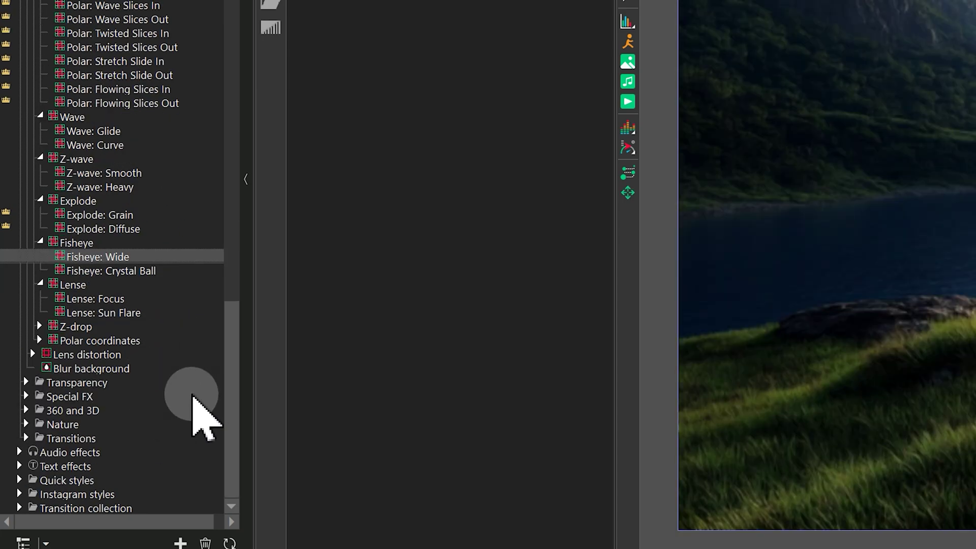
Step: Preview the Gentle Distort lens distortion template and bring up the Nature lens flare presets
{"action": "left_click", "coordinate": [32, 354]}
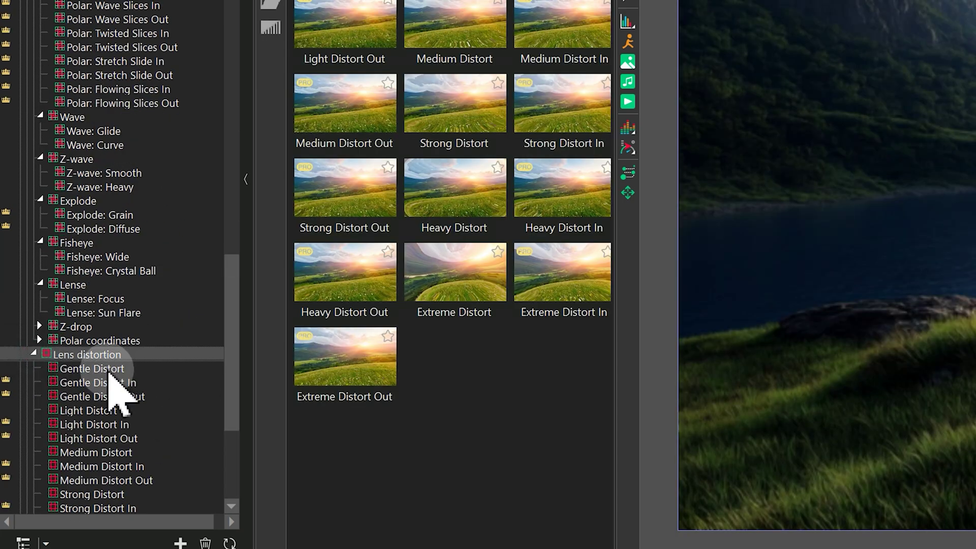
{"action": "left_click", "coordinate": [117, 389]}
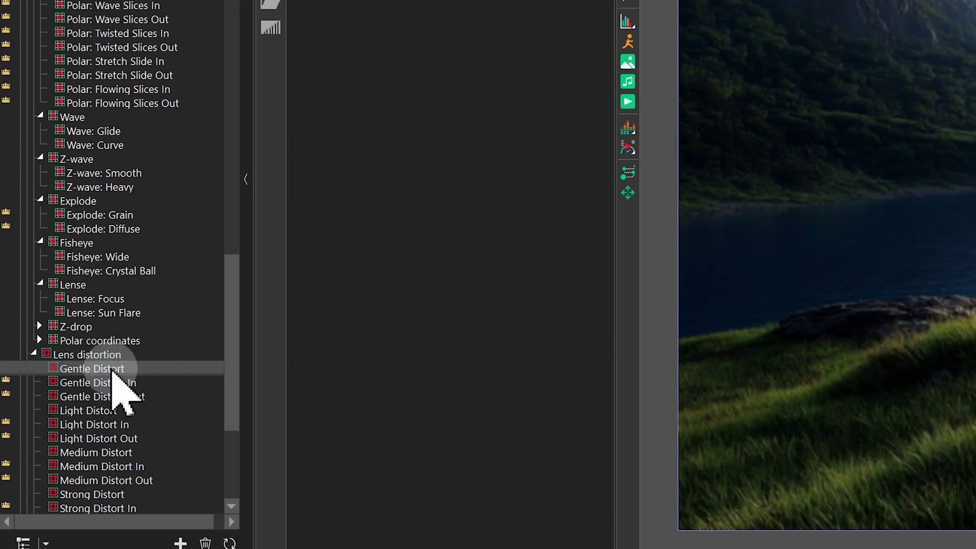
{"action": "scroll", "coordinate": [145, 483], "scroll_direction": "down", "scroll_amount": 4}
{"action": "scroll", "coordinate": [149, 475], "scroll_direction": "down", "scroll_amount": 1}
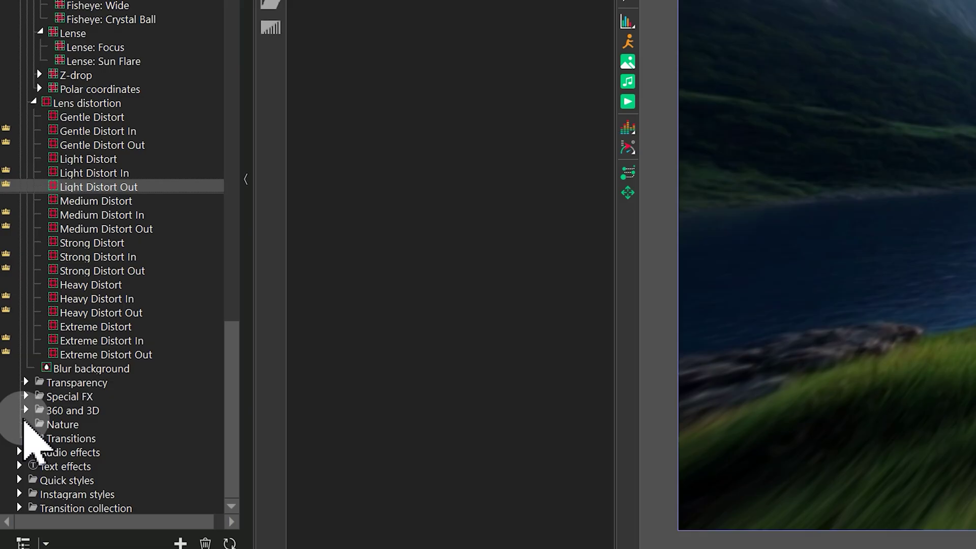
{"action": "left_click", "coordinate": [26, 424]}
{"action": "scroll", "coordinate": [66, 422], "scroll_direction": "down", "scroll_amount": 3}
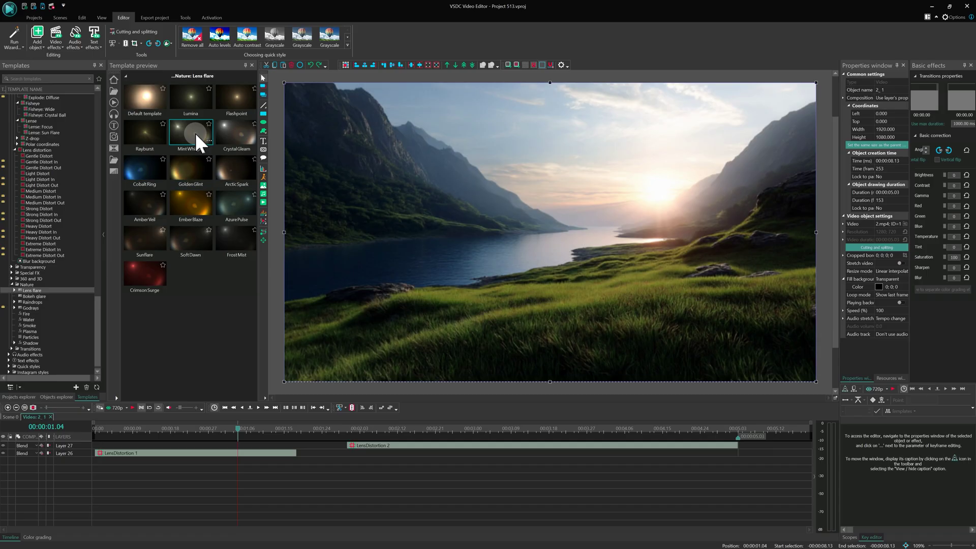
Step: Try the Mint Whisper and Ember Blaze flares, then place Crystal Gleam over the scene
{"action": "double_click", "coordinate": [465, 139]}
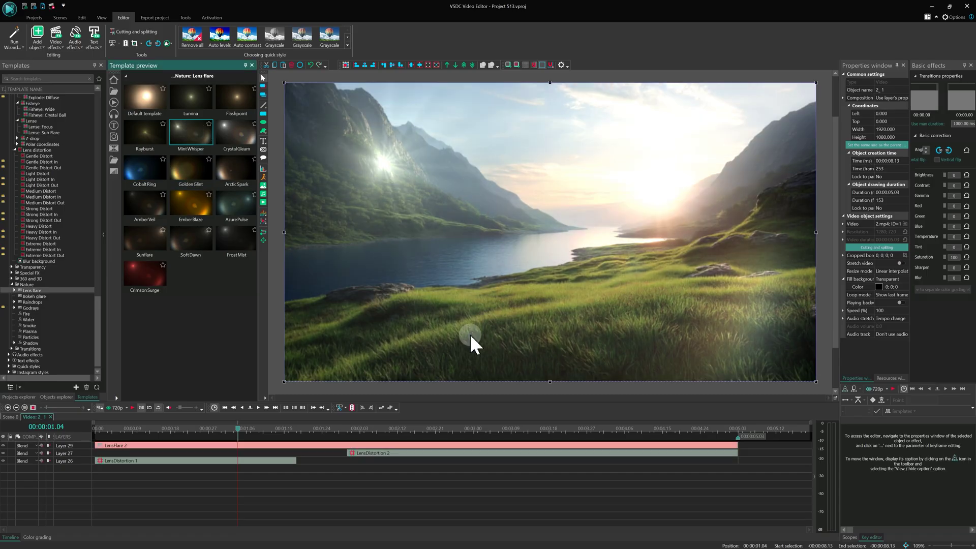
{"action": "key", "text": "Delete"}
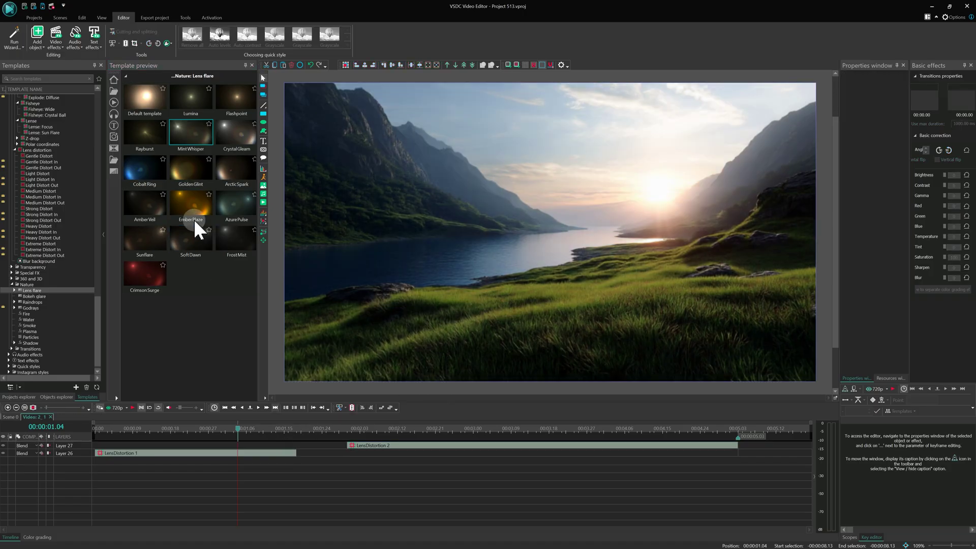
{"action": "left_click_drag", "start_coordinate": [194, 214], "coordinate": [484, 214]}
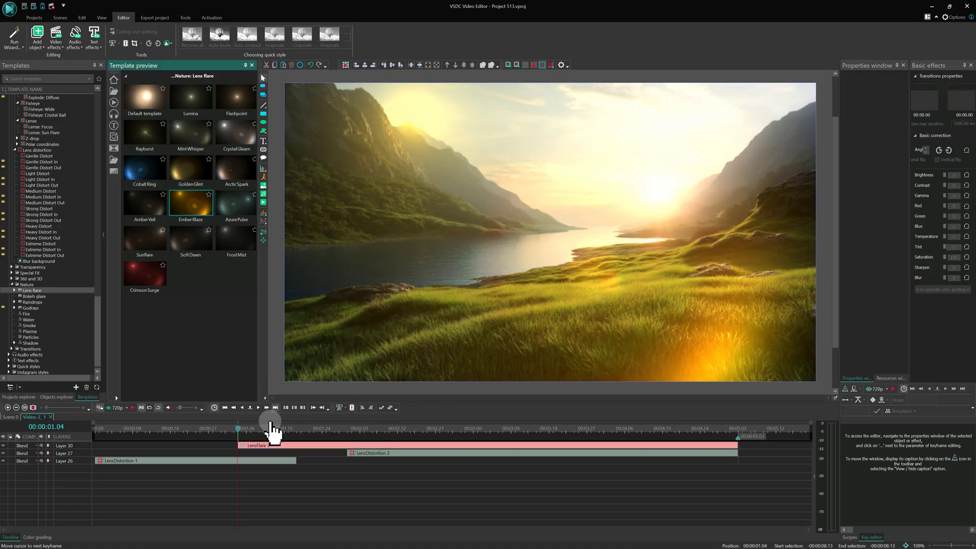
{"action": "key", "text": "Delete"}
{"action": "left_click_drag", "start_coordinate": [226, 147], "coordinate": [498, 265]}
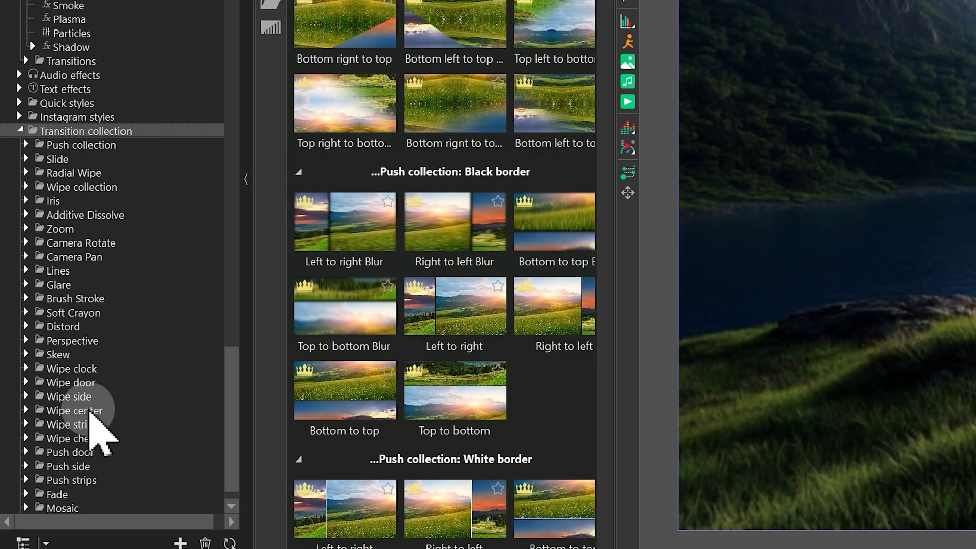
Step: Try the Spin and then the Ripple transition from the Distord templates on clip 3_2
{"action": "scroll", "coordinate": [90, 413], "scroll_direction": "down", "scroll_amount": 1}
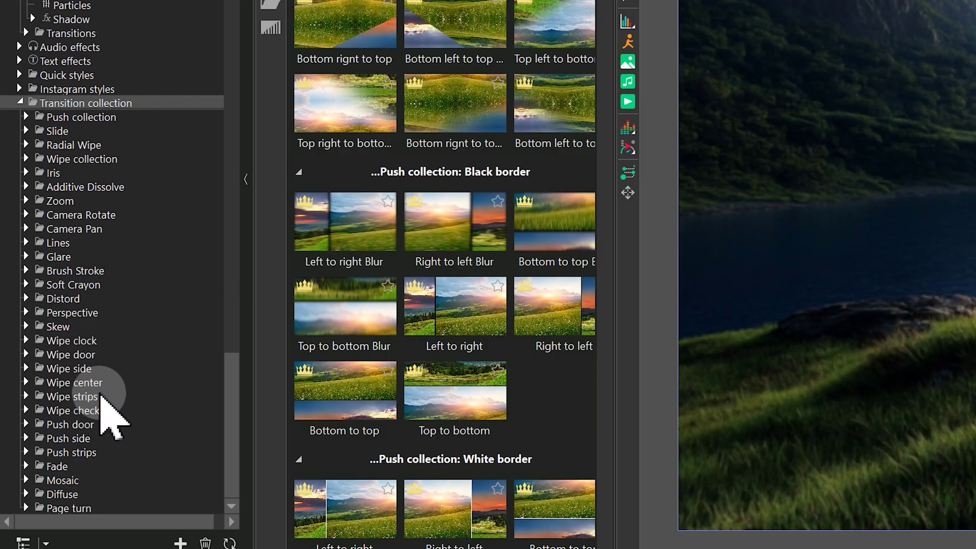
{"action": "left_click", "coordinate": [26, 299]}
{"action": "scroll", "coordinate": [71, 305], "scroll_direction": "down", "scroll_amount": 3}
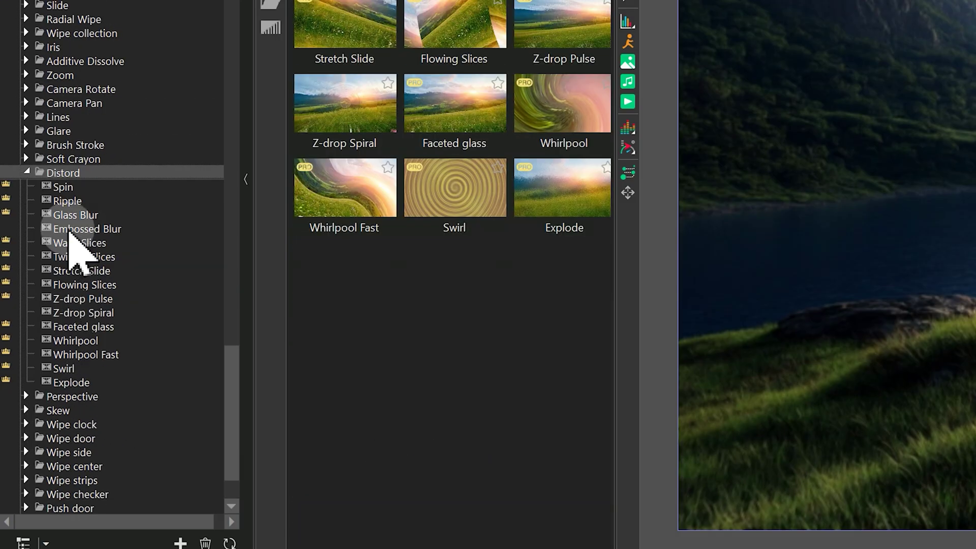
{"action": "left_click_drag", "start_coordinate": [60, 187], "coordinate": [555, 428]}
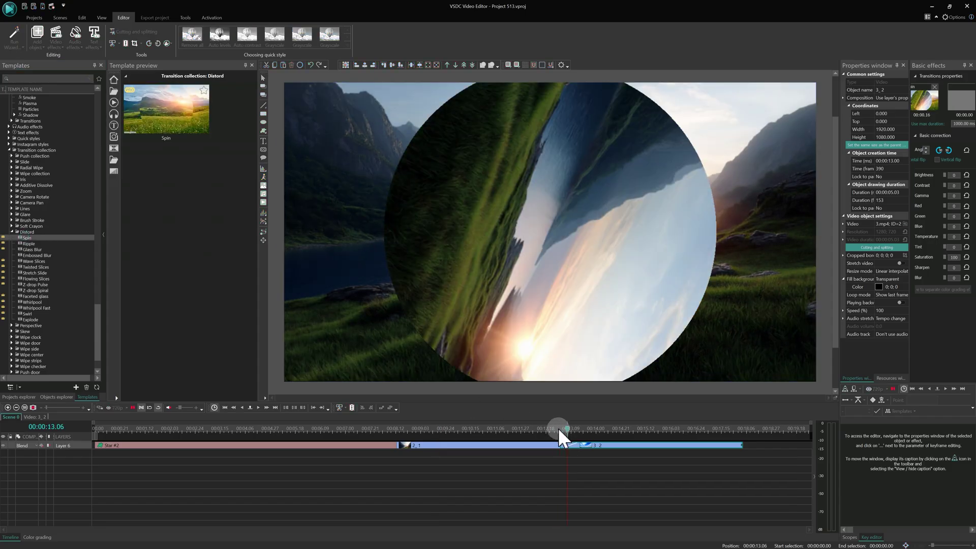
{"action": "left_click", "coordinate": [562, 427]}
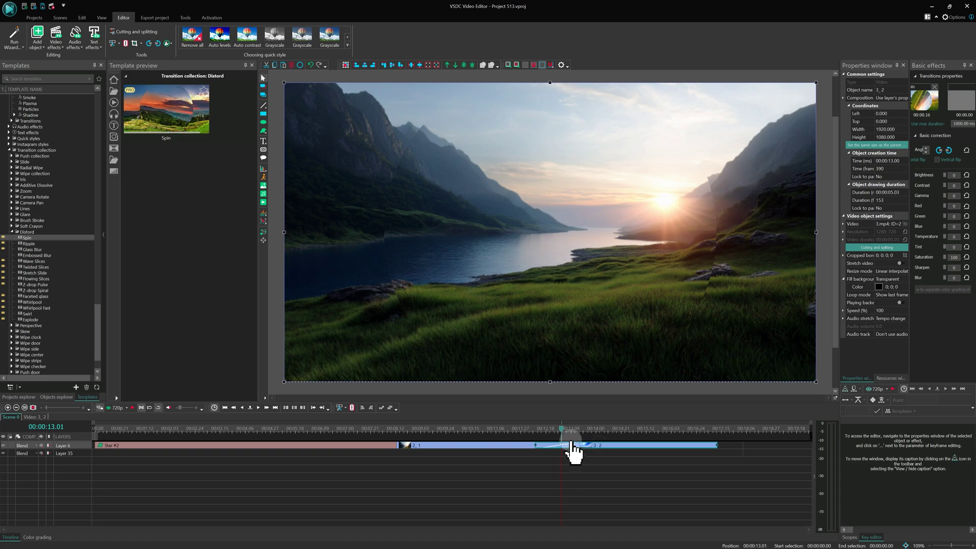
{"action": "left_click", "coordinate": [544, 484]}
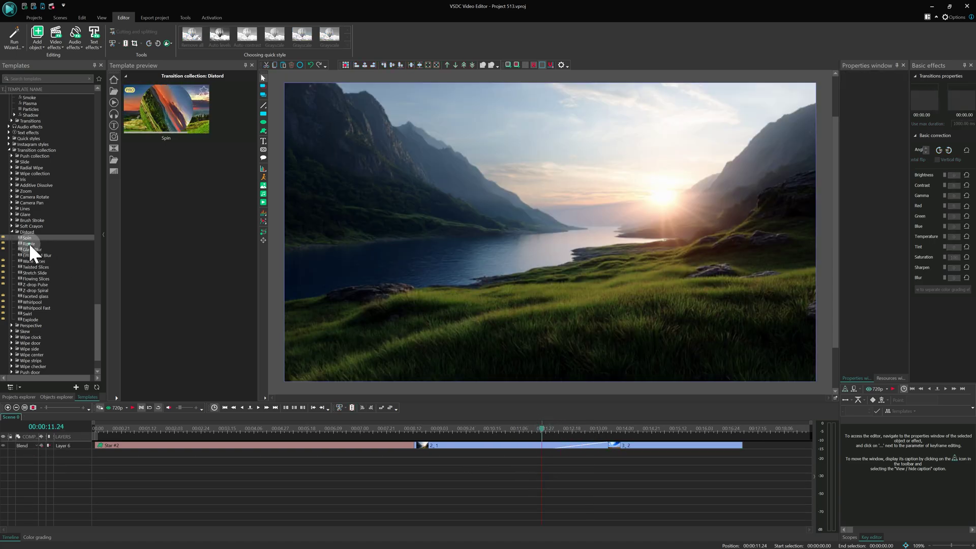
{"action": "left_click_drag", "start_coordinate": [29, 243], "coordinate": [583, 454]}
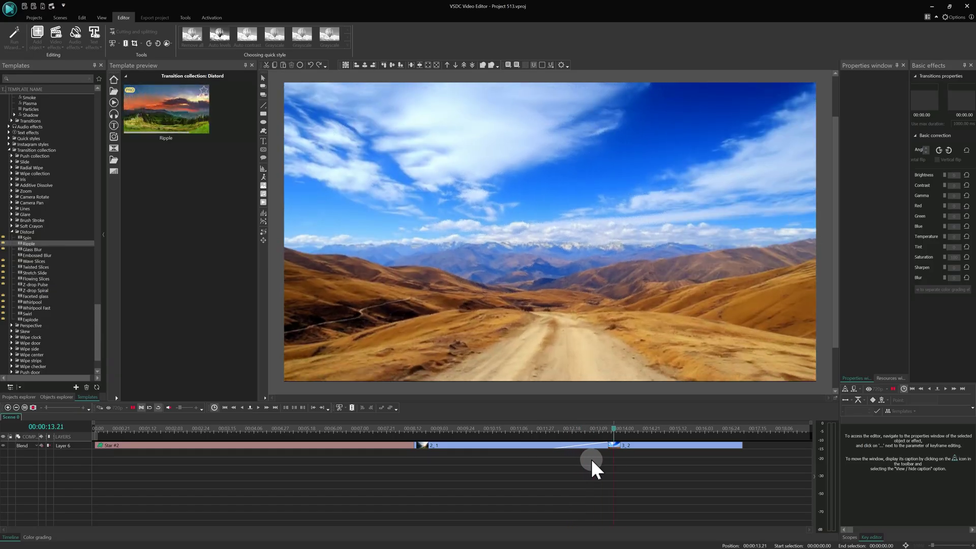
Step: Apply the Bottom Right Up perspective transition to clip 3_2 and play it back
{"action": "left_click", "coordinate": [27, 314]}
{"action": "scroll", "coordinate": [28, 311], "scroll_direction": "down", "scroll_amount": 2}
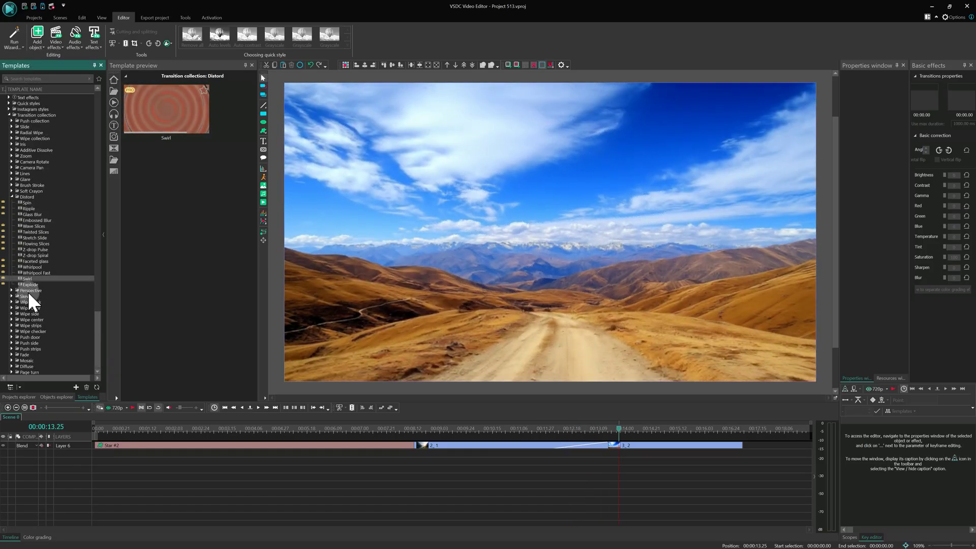
{"action": "double_click", "coordinate": [29, 290]}
{"action": "scroll", "coordinate": [41, 310], "scroll_direction": "down", "scroll_amount": 10}
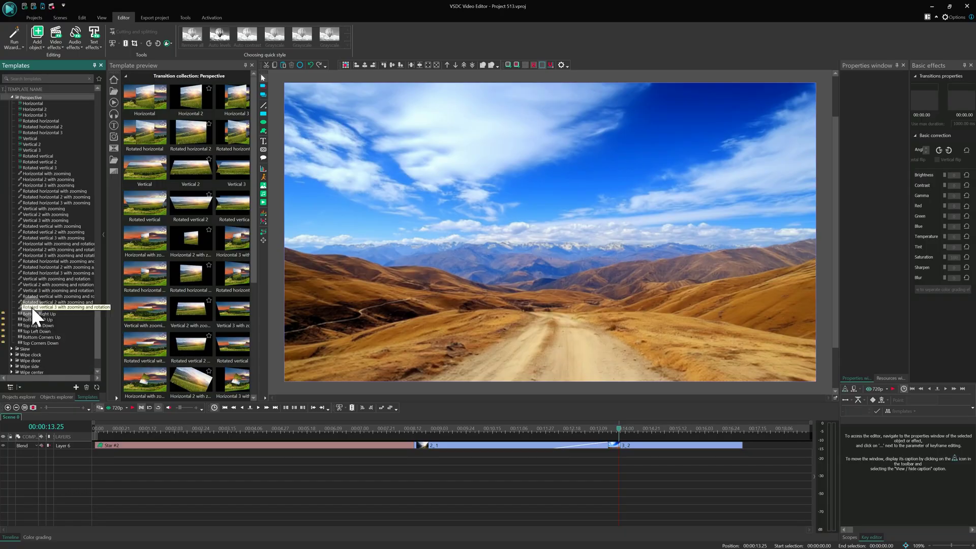
{"action": "left_click_drag", "start_coordinate": [35, 313], "coordinate": [588, 447]}
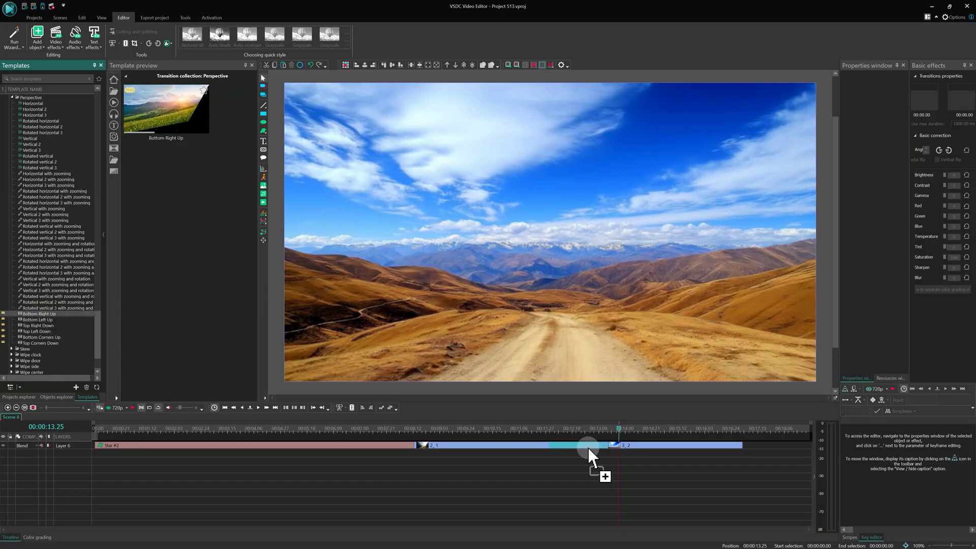
{"action": "left_click", "coordinate": [532, 428]}
{"action": "key", "text": "space"}
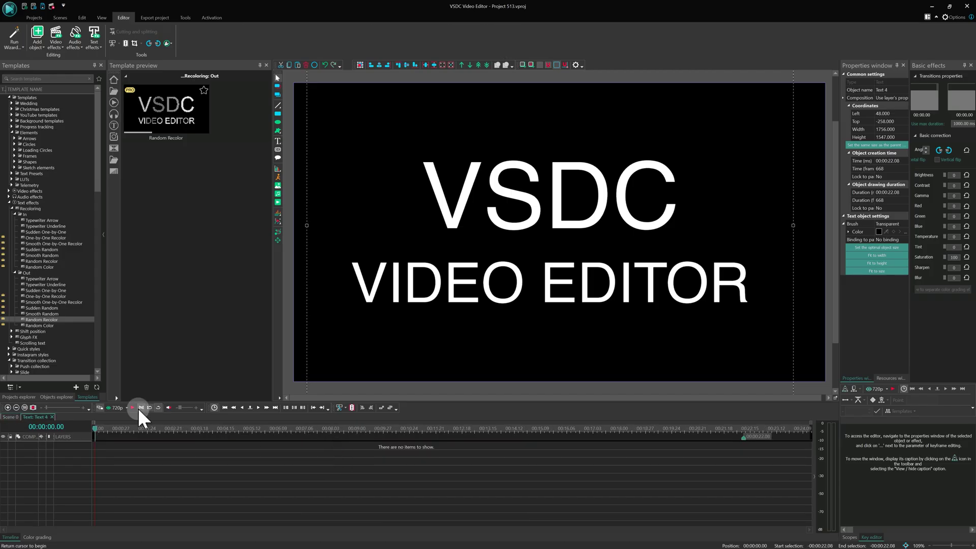
Step: Give the selected text clips a Typewriter Arrow entrance and Typewriter Underline exit, then preview them
{"action": "left_click", "coordinate": [15, 417]}
{"action": "left_click_drag", "start_coordinate": [635, 491], "coordinate": [227, 442]}
{"action": "left_click_drag", "start_coordinate": [52, 221], "coordinate": [442, 222]}
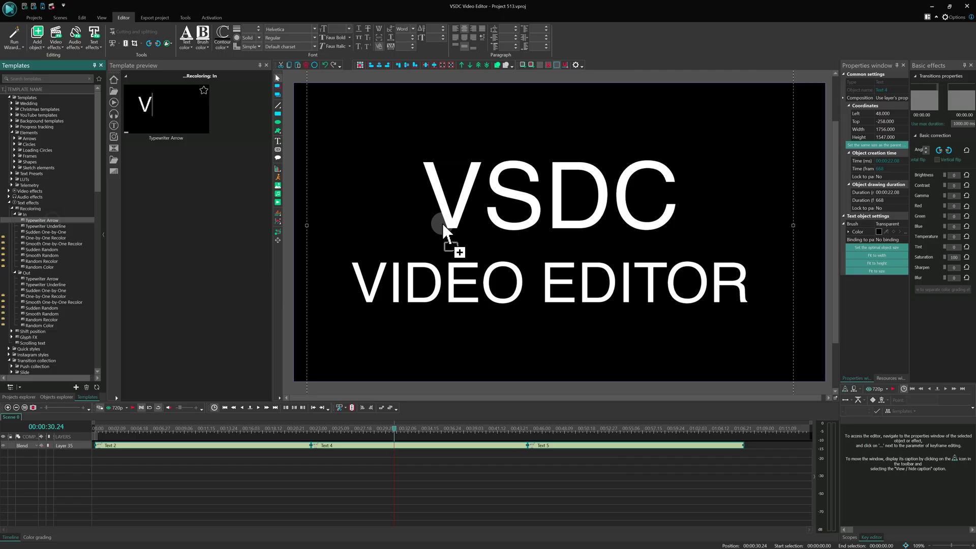
{"action": "left_click_drag", "start_coordinate": [441, 222], "coordinate": [453, 224]}
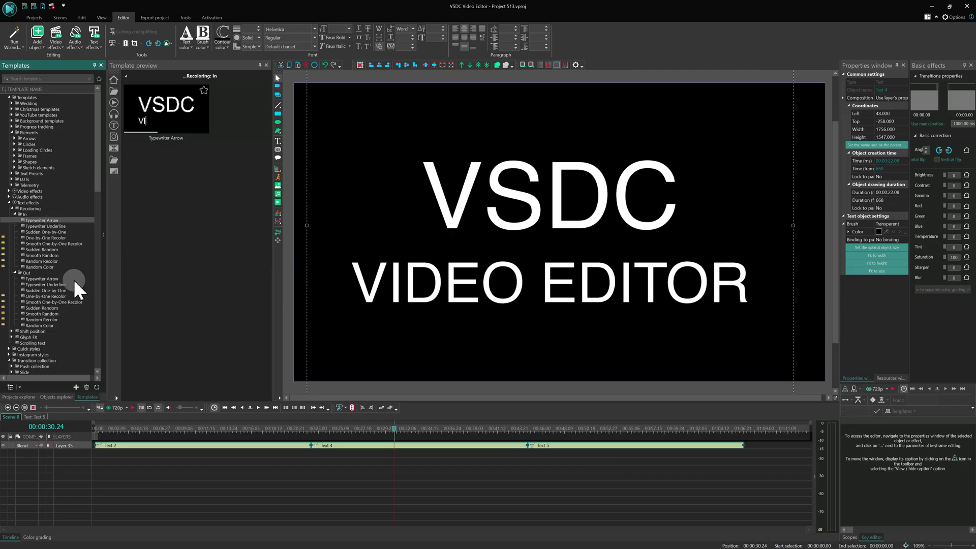
{"action": "left_click_drag", "start_coordinate": [48, 284], "coordinate": [477, 269]}
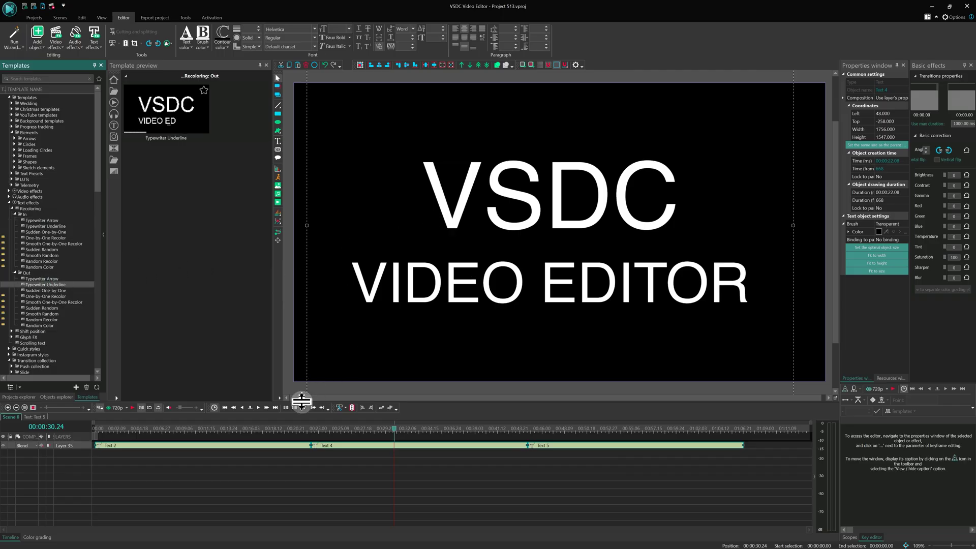
{"action": "left_click_drag", "start_coordinate": [177, 429], "coordinate": [68, 428]}
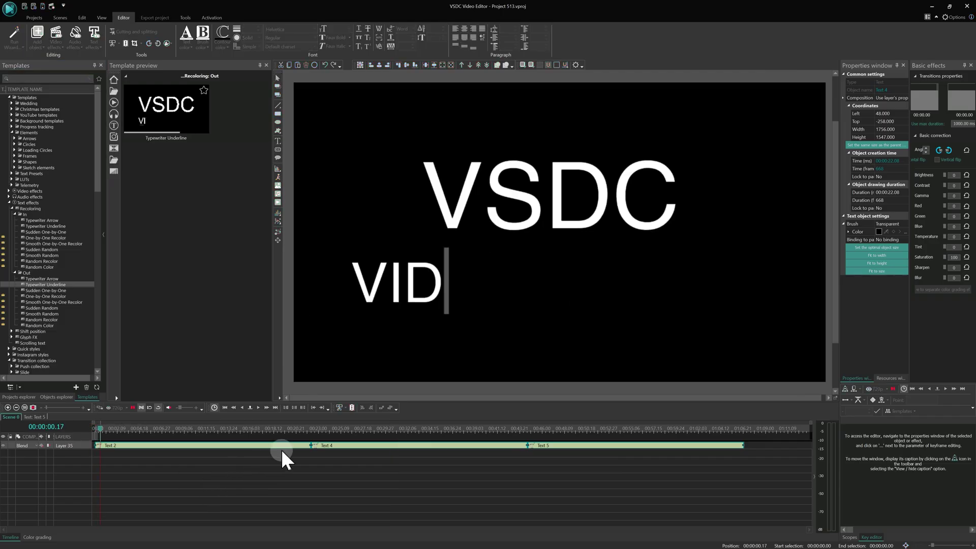
{"action": "left_click", "coordinate": [291, 428]}
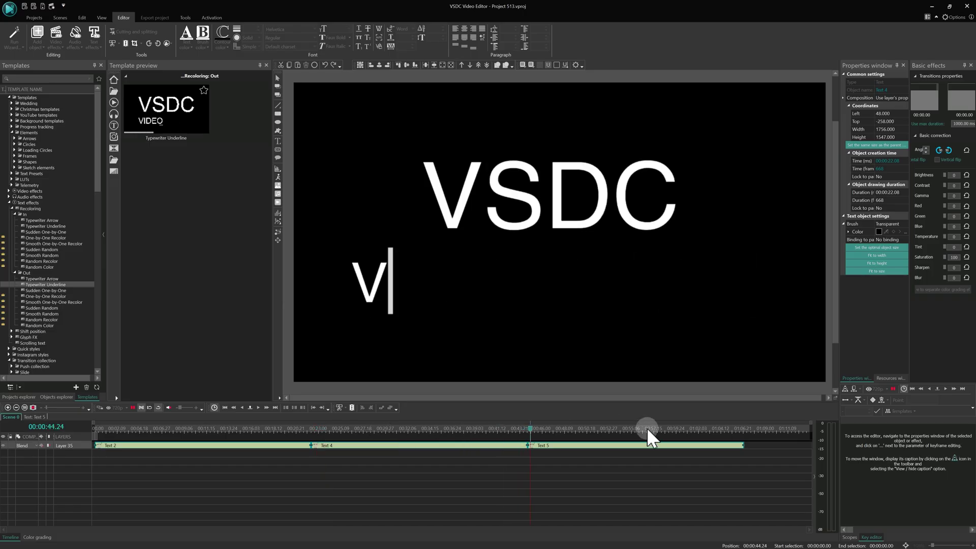
{"action": "key", "text": "space"}
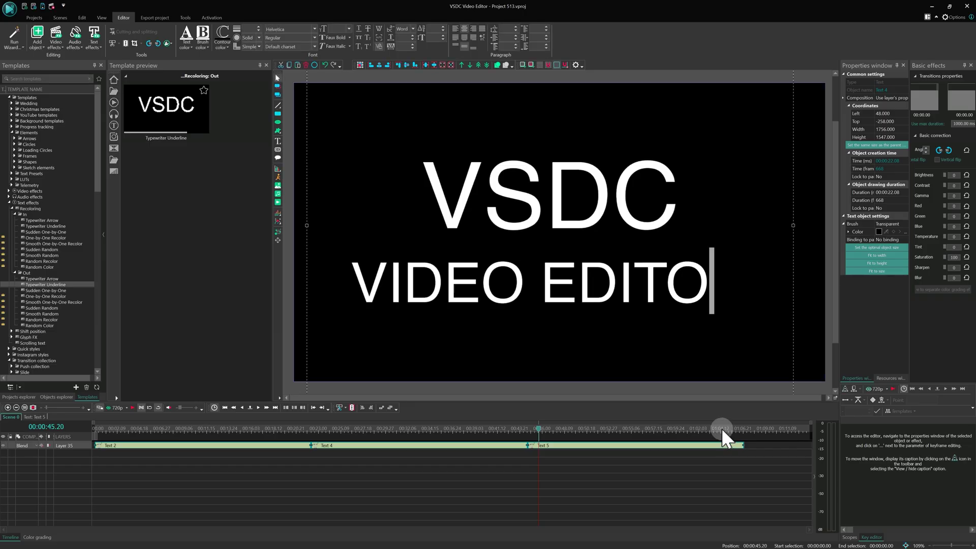
Step: Browse the Shift position text templates and move on to the Glyph FX collection
{"action": "left_click", "coordinate": [32, 331]}
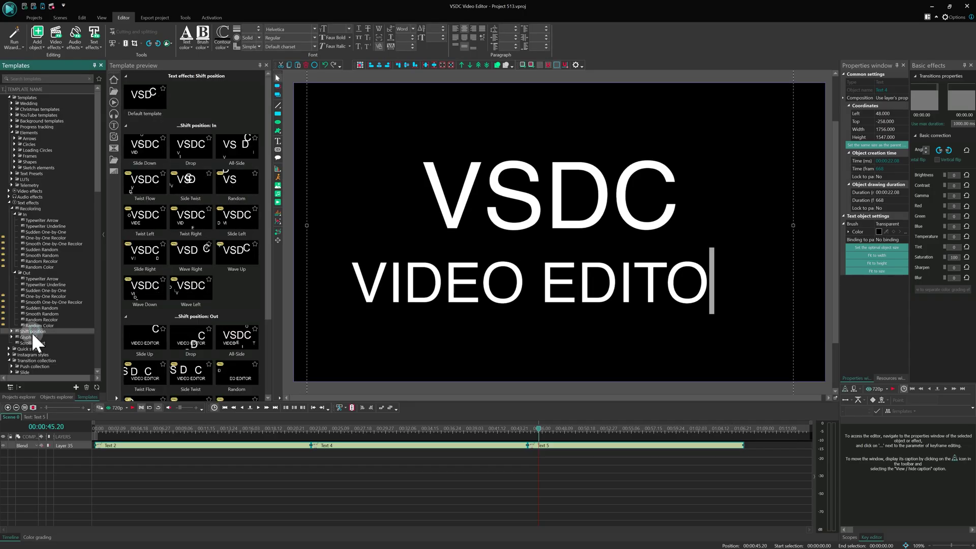
{"action": "scroll", "coordinate": [269, 254], "scroll_direction": "down", "scroll_amount": 2}
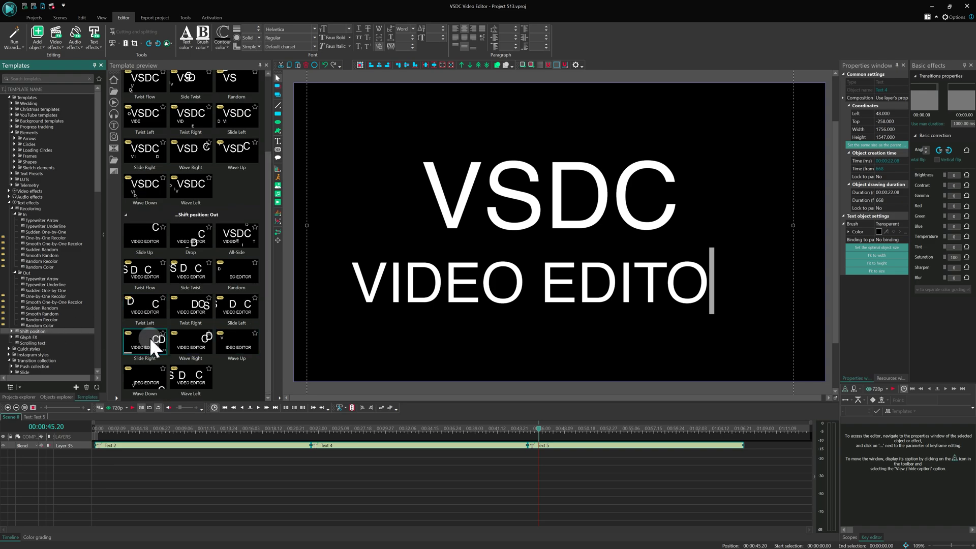
{"action": "key", "text": "Down"}
{"action": "left_click", "coordinate": [489, 458]}
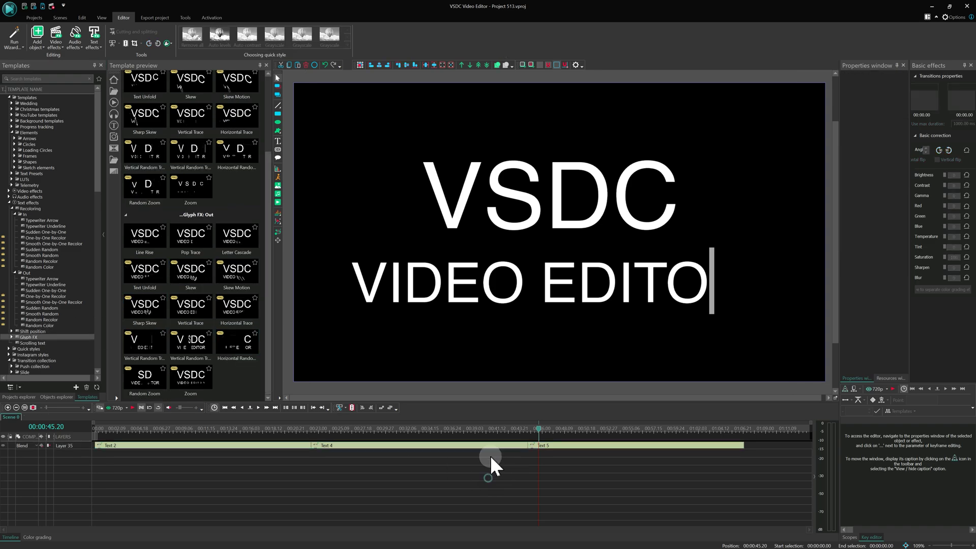
Step: Open Text 5, select its TextRecolor effect and show the Presets dropdown in Properties
{"action": "double_click", "coordinate": [544, 446]}
{"action": "left_click", "coordinate": [121, 453]}
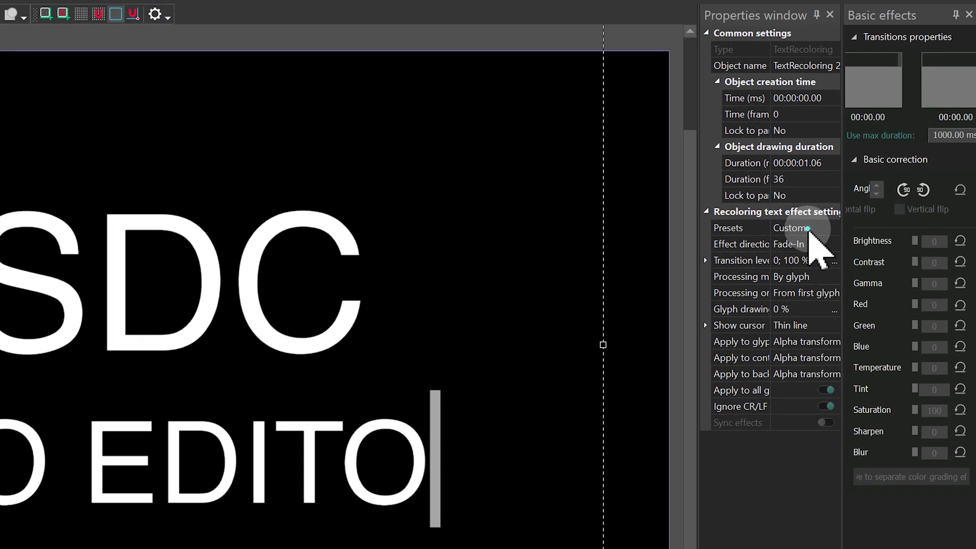
{"action": "left_click", "coordinate": [904, 168]}
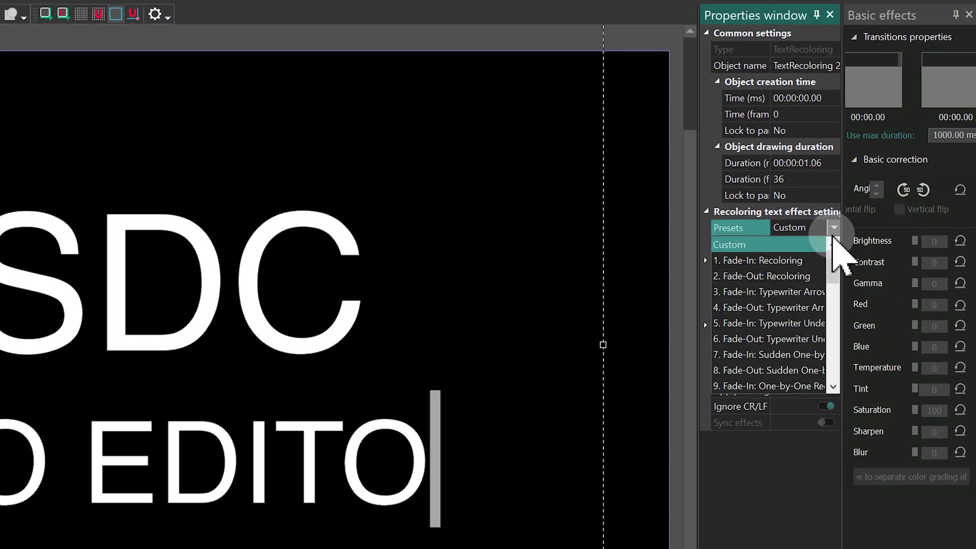
{"action": "mouse_move", "coordinate": [833, 254]}
{"action": "left_mouse_down"}
{"action": "mouse_move", "coordinate": [831, 368]}
{"action": "mouse_move", "coordinate": [841, 253]}
{"action": "mouse_move", "coordinate": [825, 248]}
{"action": "mouse_move", "coordinate": [819, 258]}
{"action": "left_mouse_up"}
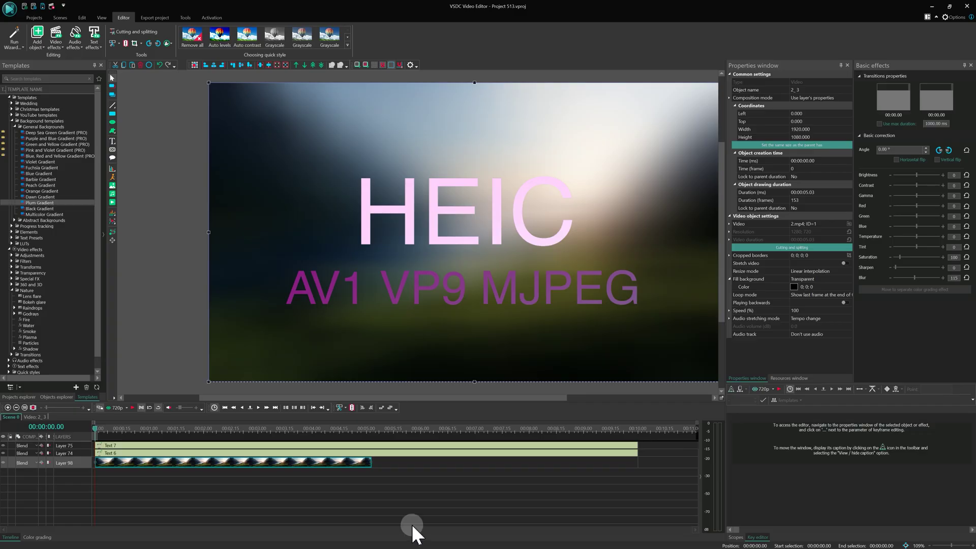
Step: Select the 2.mp4 background clip, reset its Blur to 0, then raise it to 120
{"action": "left_click", "coordinate": [409, 516]}
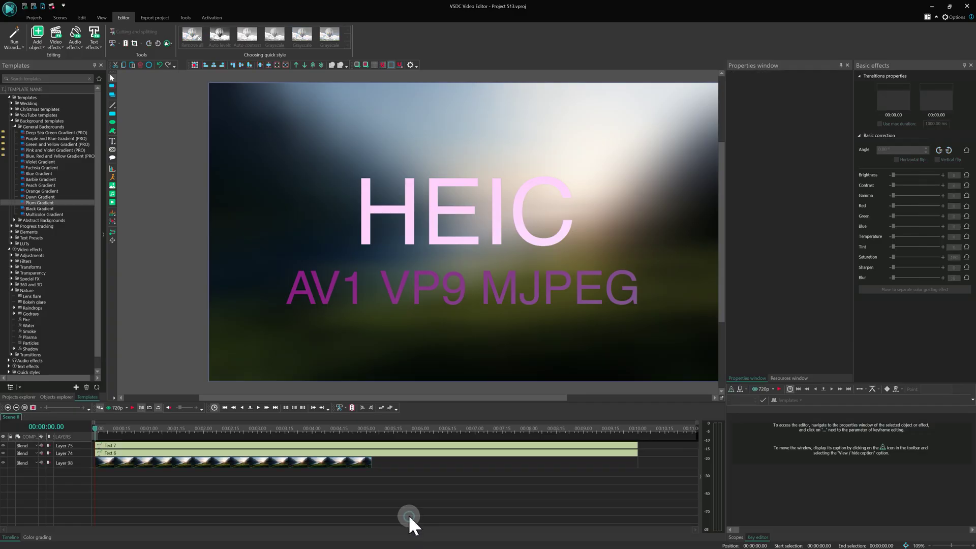
{"action": "left_click", "coordinate": [353, 464]}
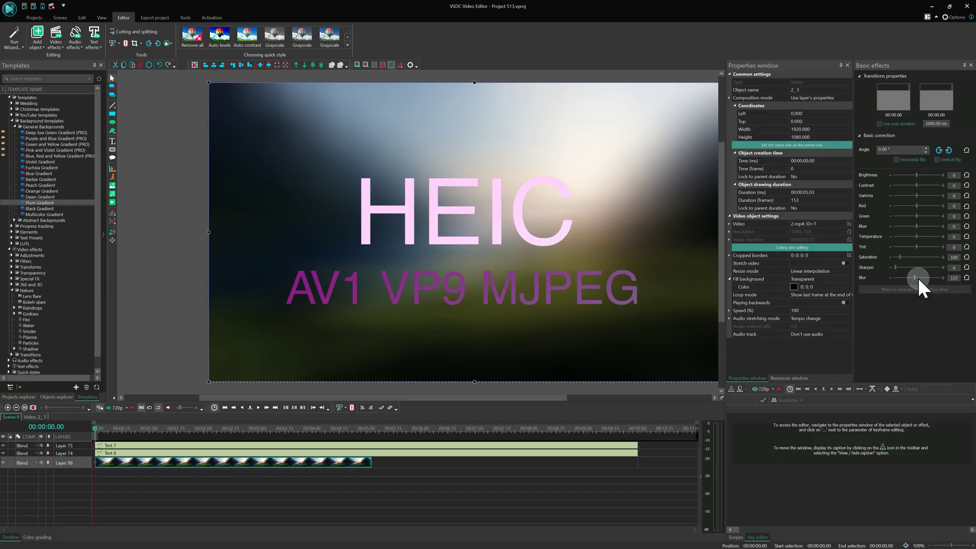
{"action": "left_click", "coordinate": [953, 278]}
{"action": "type", "text": "0"}
{"action": "key", "text": "Return"}
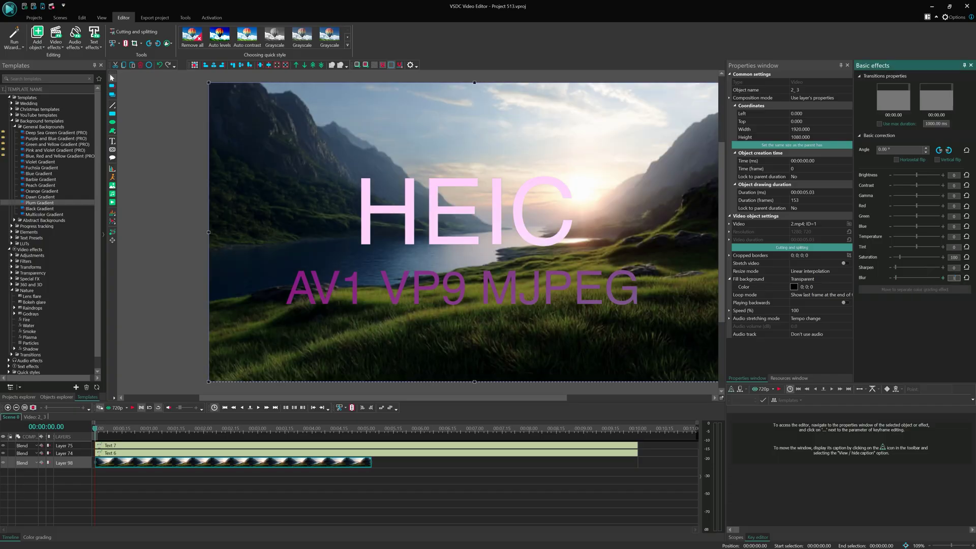
{"action": "left_click_drag", "start_coordinate": [896, 278], "coordinate": [926, 286]}
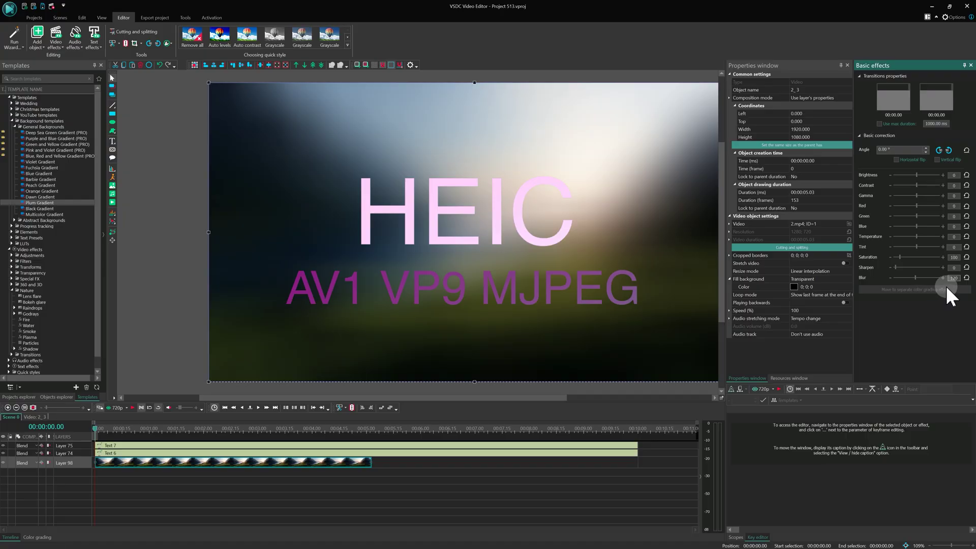
{"action": "left_click", "coordinate": [949, 279]}
{"action": "left_click", "coordinate": [955, 247]}
{"action": "left_click", "coordinate": [941, 290]}
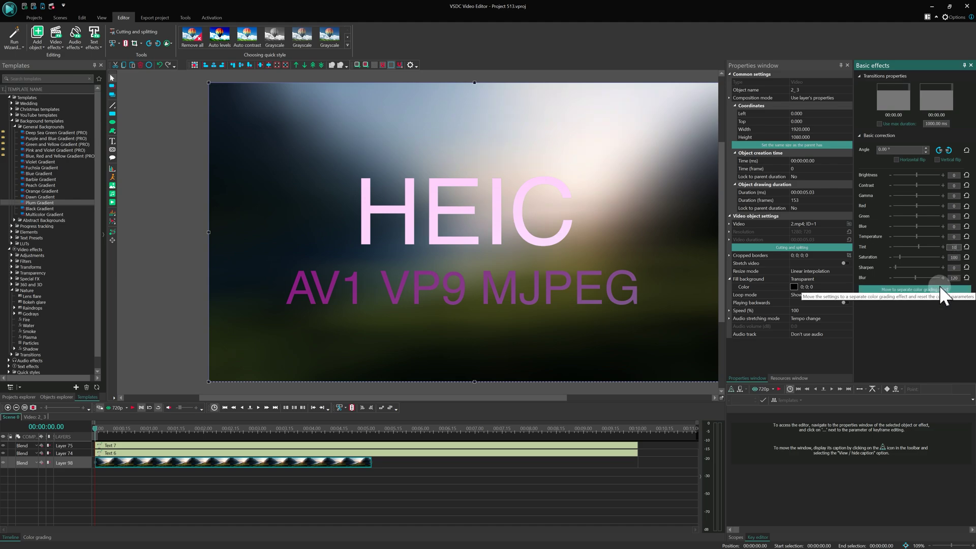
Step: Split colour correction into its own grading effect, then draw a 'Sample text' subtitle and convert it to text
{"action": "left_click", "coordinate": [940, 289]}
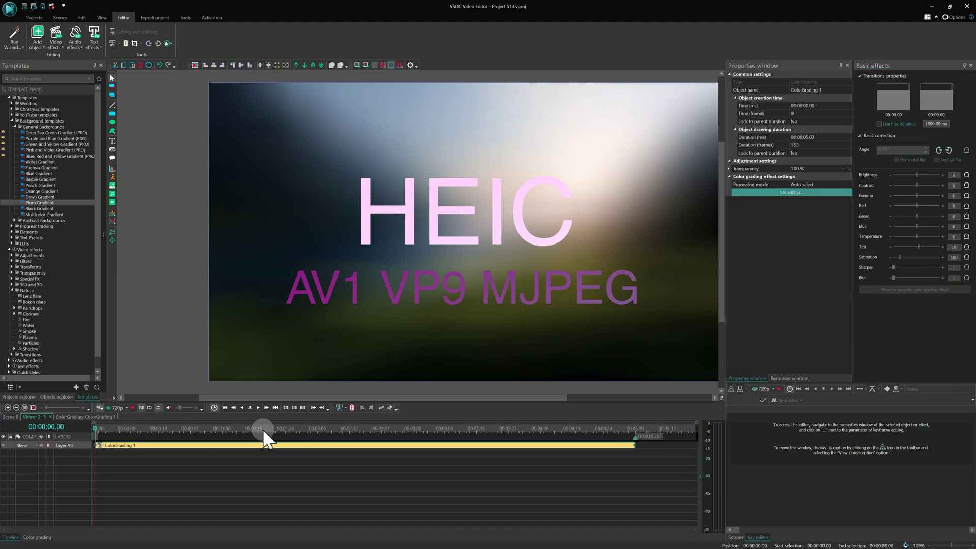
{"action": "left_click", "coordinate": [113, 150]}
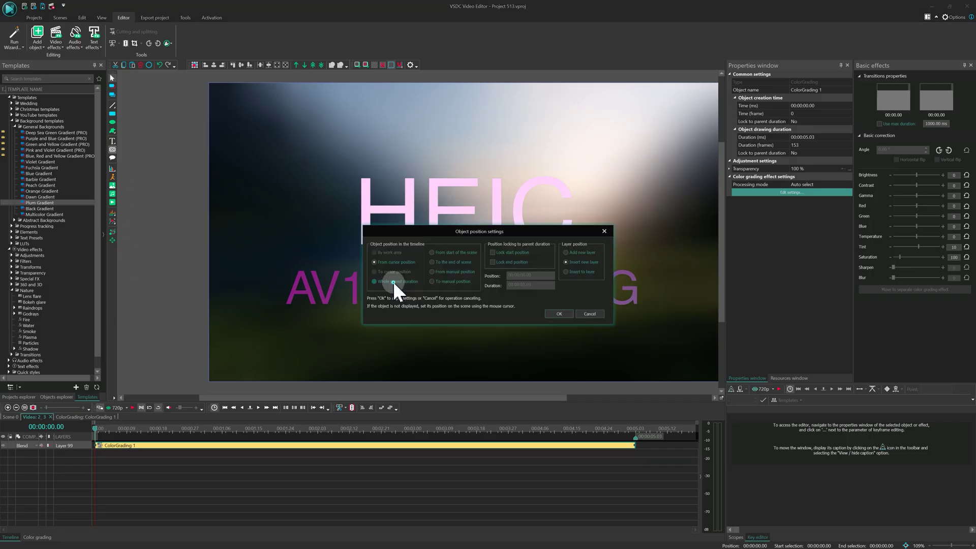
{"action": "left_click", "coordinate": [556, 310]}
{"action": "left_click_drag", "start_coordinate": [270, 318], "coordinate": [673, 361]}
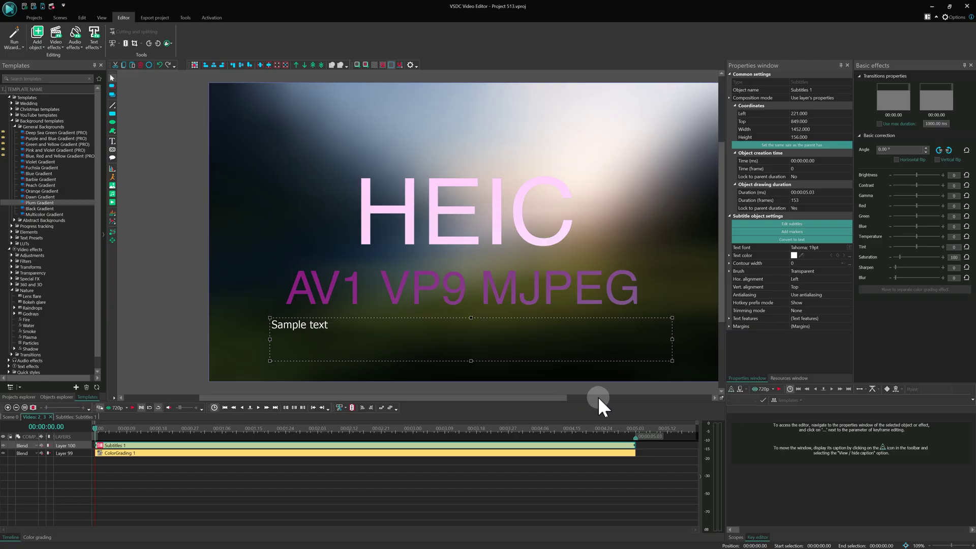
{"action": "left_click", "coordinate": [820, 240]}
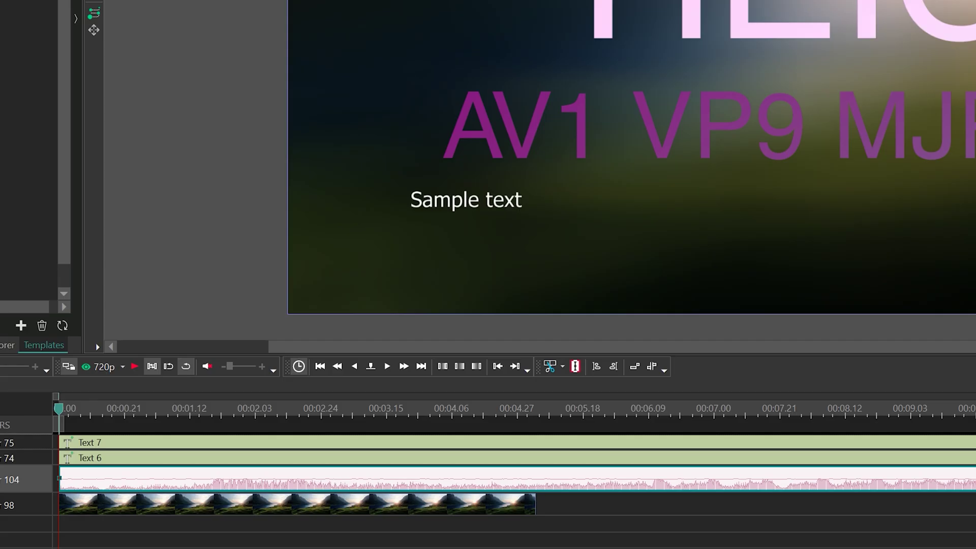
Step: Add an Amplify effect from Audio effects > Amplitude to the music track
{"action": "right_click", "coordinate": [322, 469]}
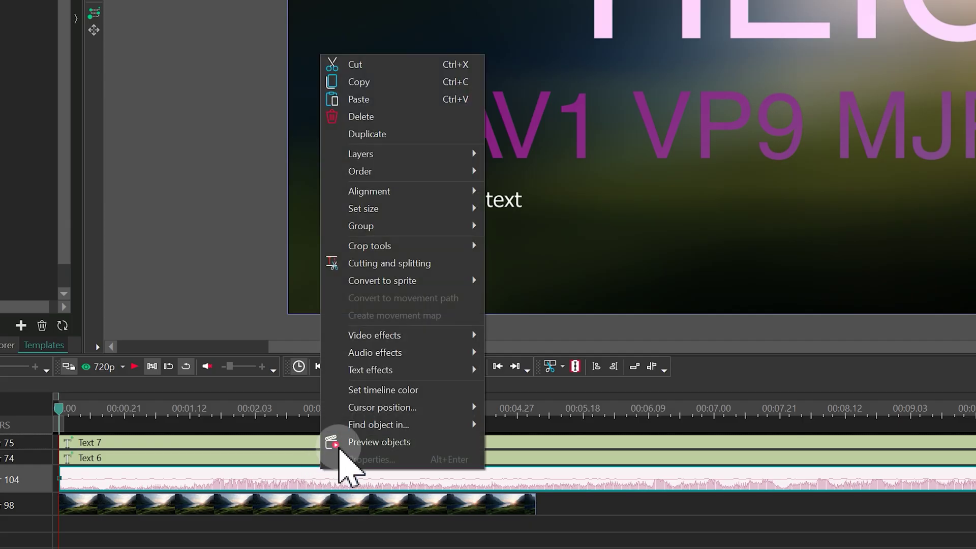
{"action": "left_click", "coordinate": [425, 352]}
{"action": "left_click", "coordinate": [684, 354]}
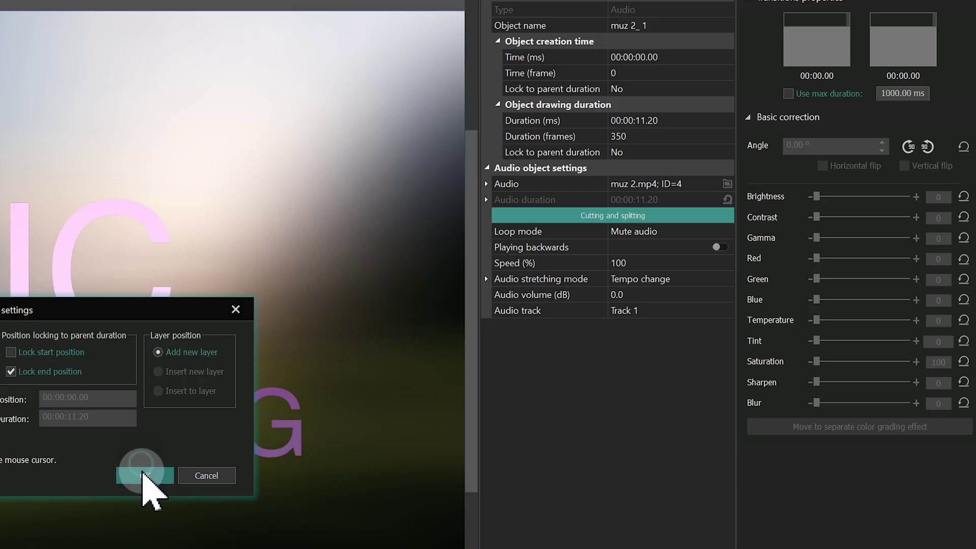
{"action": "left_click", "coordinate": [144, 475]}
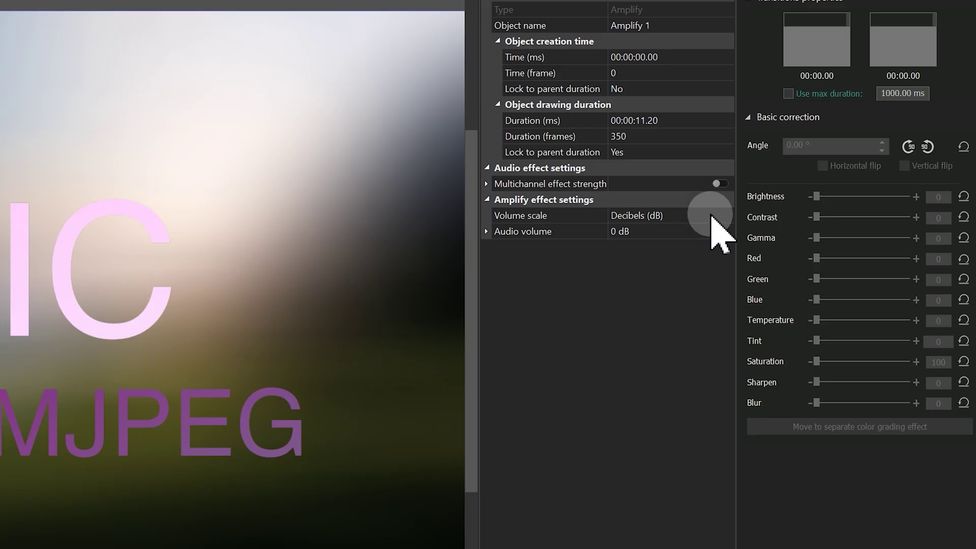
Step: Set the Amplify volume scale to Percentage and raise the audio volume to about 25.7%
{"action": "left_click", "coordinate": [732, 215]}
{"action": "left_click", "coordinate": [668, 230]}
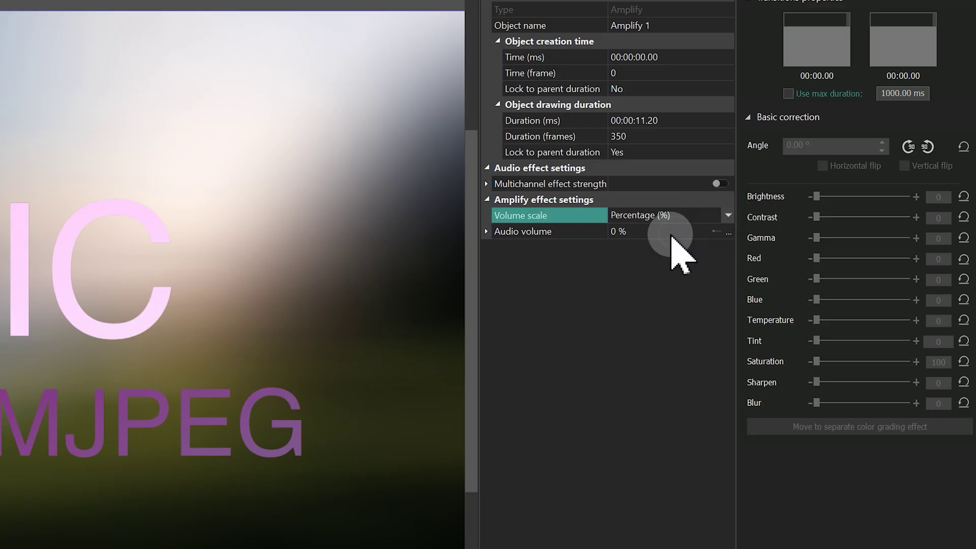
{"action": "left_click_drag", "start_coordinate": [620, 234], "coordinate": [645, 279]}
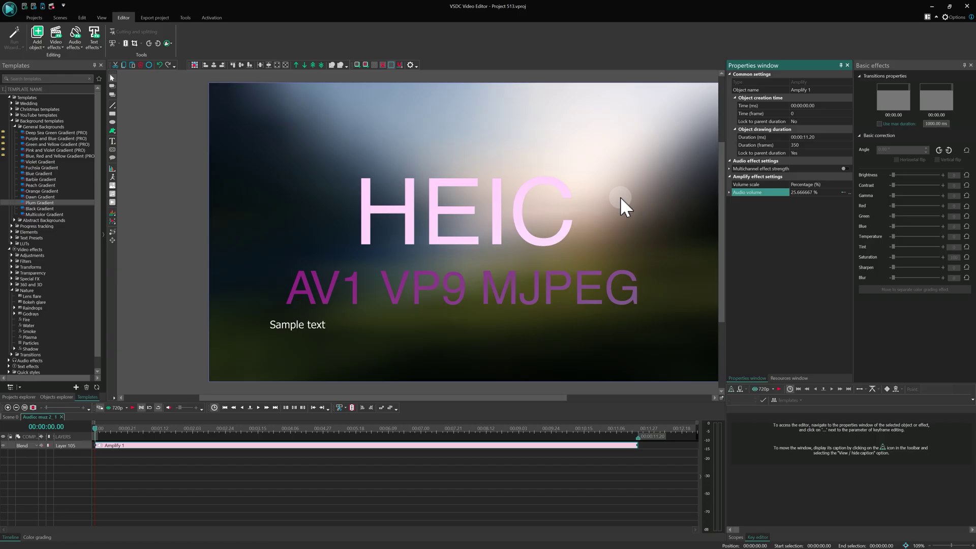
{"action": "left_click", "coordinate": [20, 397]}
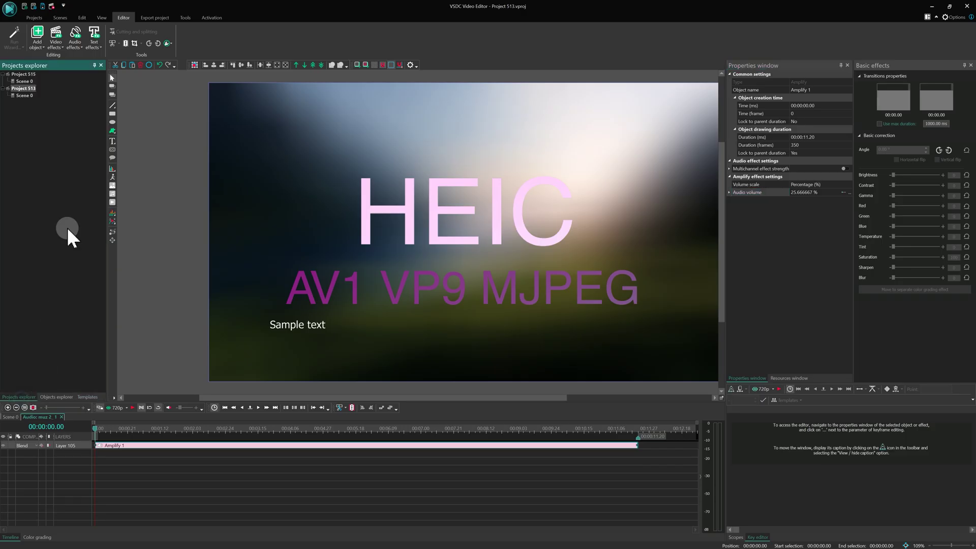
Step: Review Project 513's settings and keywords, then return to the main scene
{"action": "left_click", "coordinate": [24, 88]}
{"action": "left_click", "coordinate": [802, 146]}
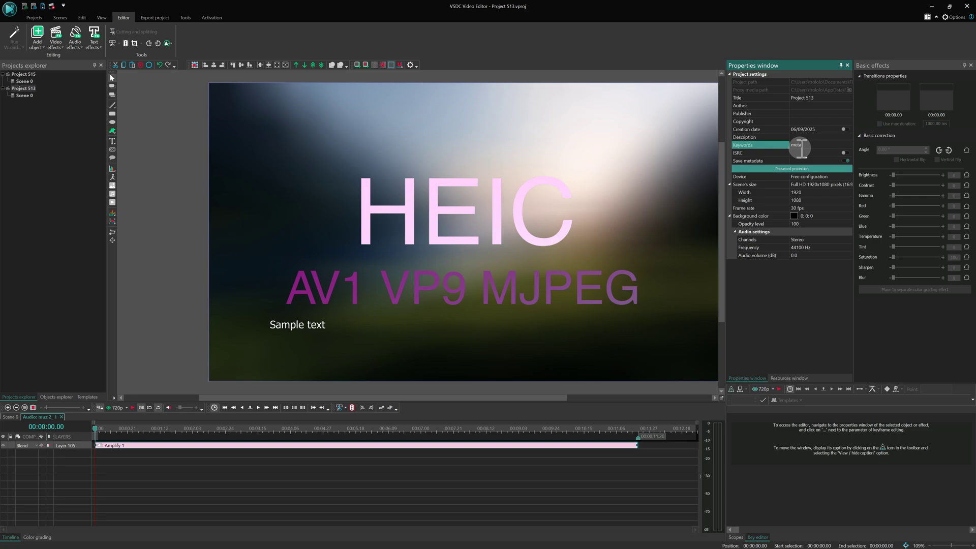
{"action": "left_click", "coordinate": [10, 417]}
Step: Shrink the background video proportionally by dragging its left, top and bottom edges
{"action": "left_click", "coordinate": [144, 476]}
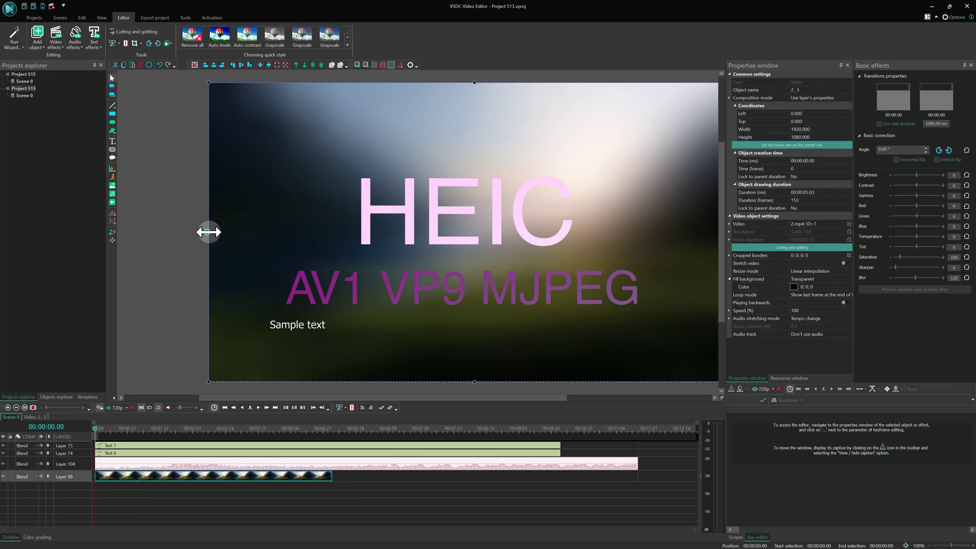
{"action": "left_click_drag", "start_coordinate": [208, 232], "coordinate": [323, 232]}
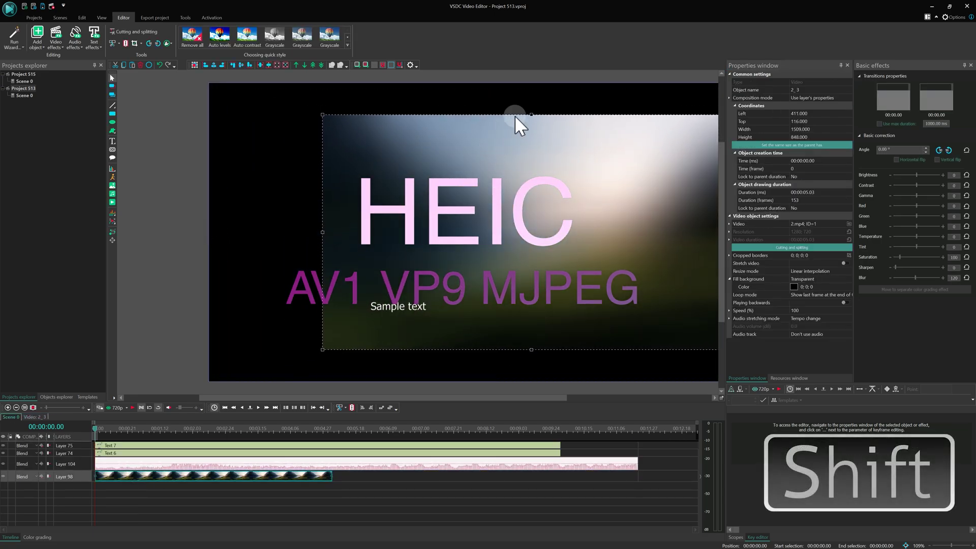
{"action": "left_click_drag", "start_coordinate": [531, 116], "coordinate": [533, 202]}
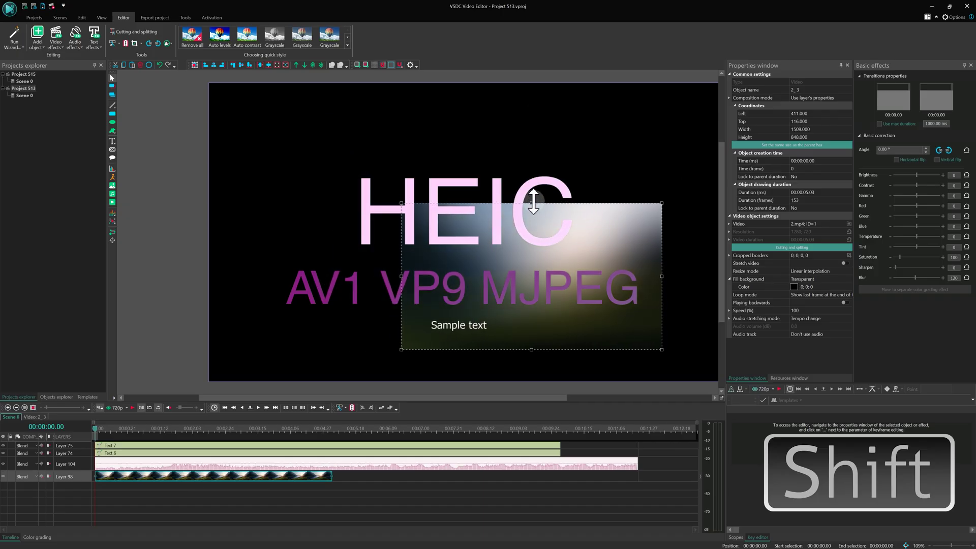
{"action": "mouse_move", "coordinate": [532, 349]}
{"action": "left_mouse_down"}
{"action": "mouse_move", "coordinate": [531, 307]}
{"action": "mouse_move", "coordinate": [541, 311]}
{"action": "mouse_move", "coordinate": [531, 350]}
{"action": "left_mouse_up"}
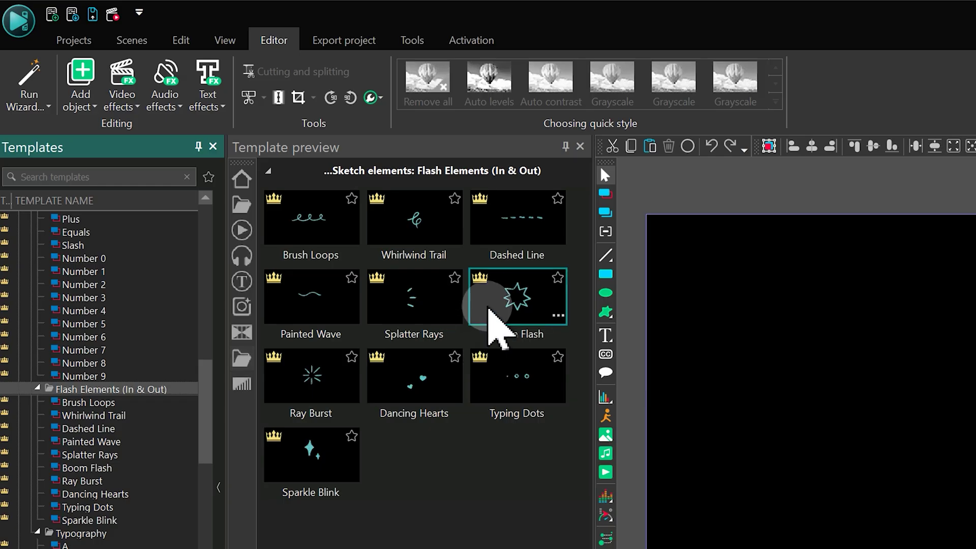
Step: Mark the Boom Flash and Typing Dots templates as favourites
{"action": "left_click", "coordinate": [558, 279]}
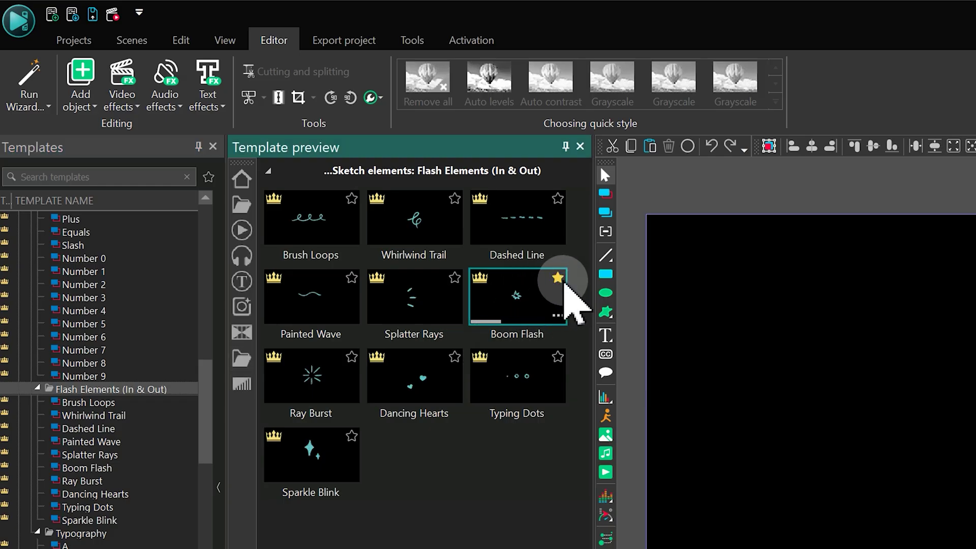
{"action": "left_click", "coordinate": [558, 357]}
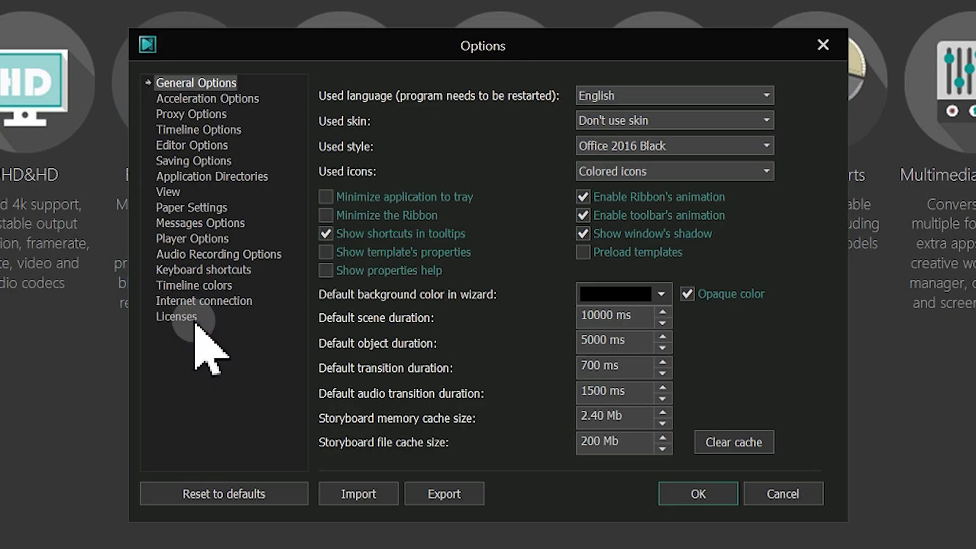
{"action": "left_click", "coordinate": [192, 319]}
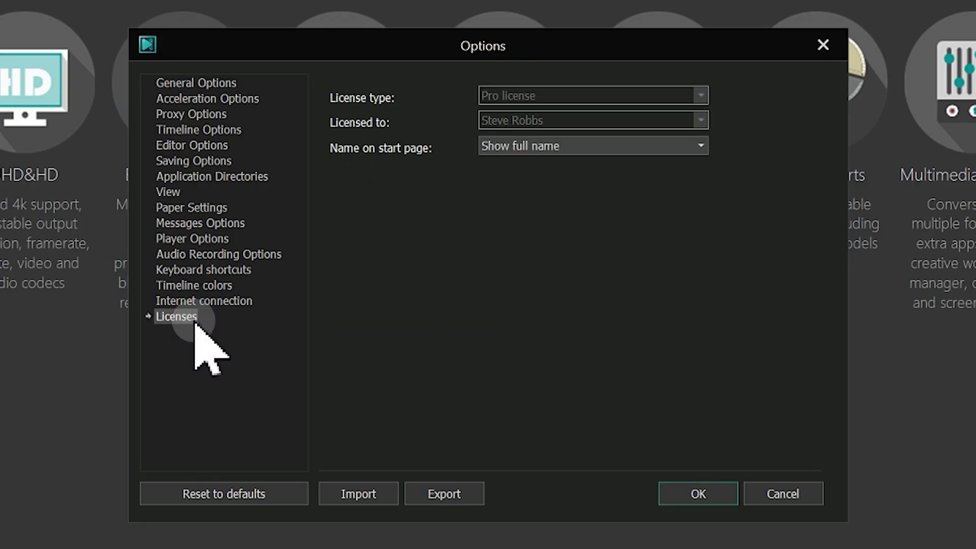
Step: Check the start-page name options, then list the interface languages under General Options
{"action": "left_click", "coordinate": [702, 147]}
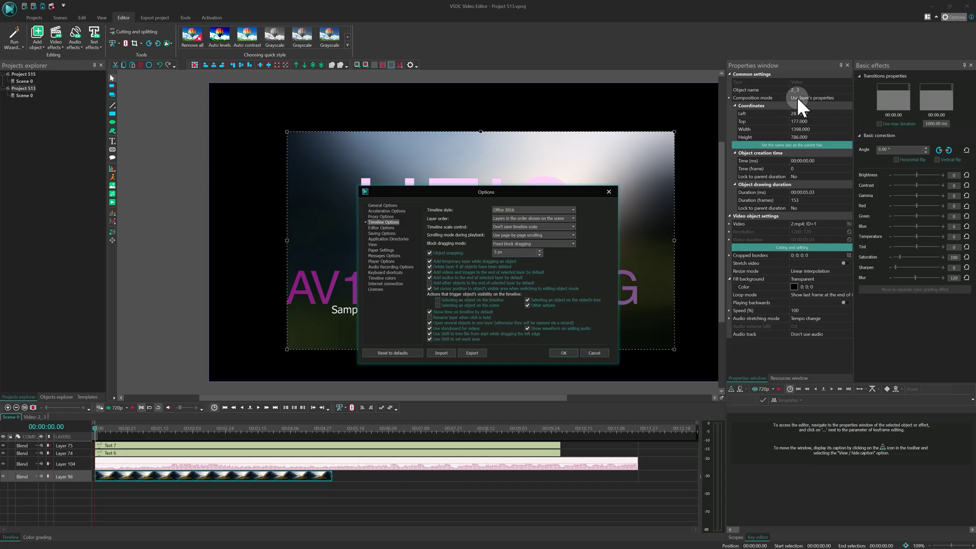
{"action": "left_click", "coordinate": [386, 205]}
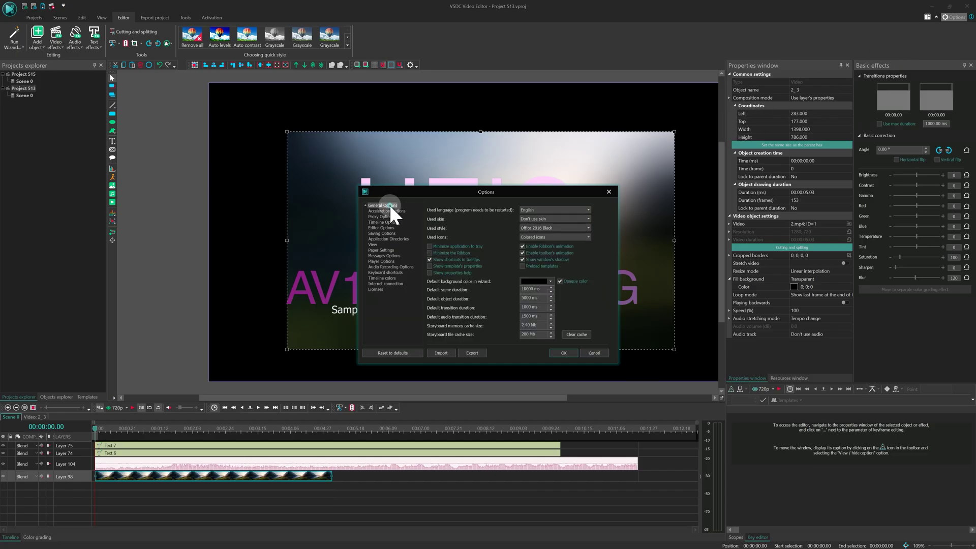
{"action": "left_click", "coordinate": [580, 209]}
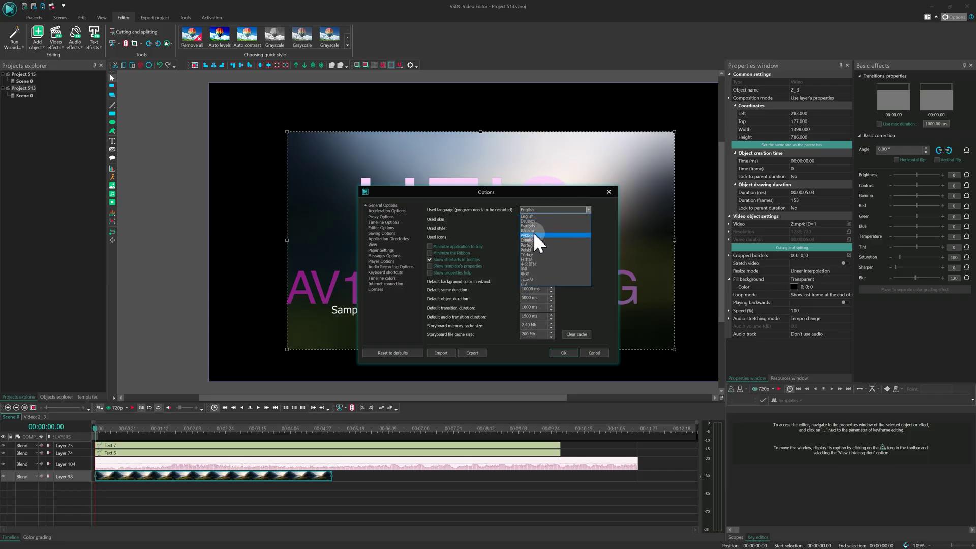